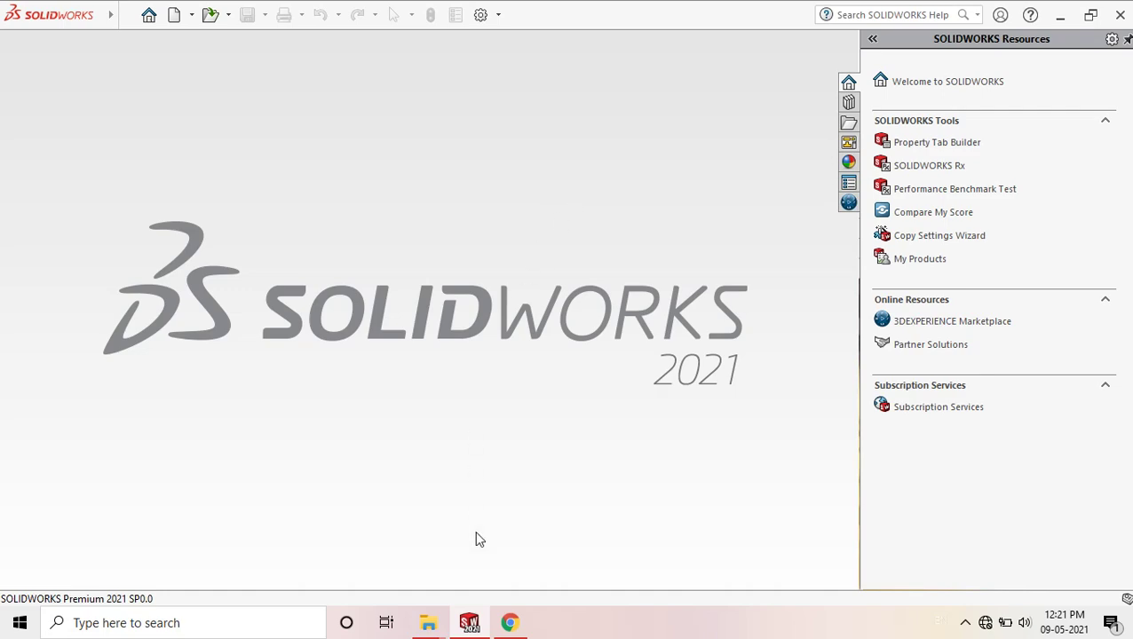
Switch to Chrome and review the universal joint part drawings and parts list on page 19 of the manual.
left_click(511, 624)
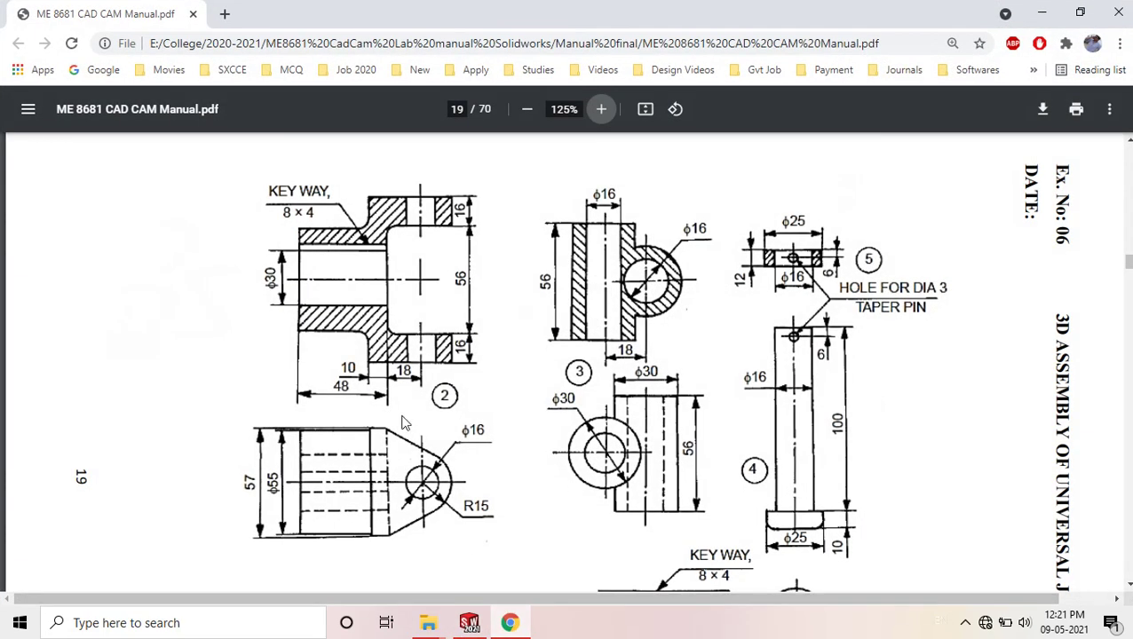
scroll(457, 331, "down", 4)
scroll(407, 316, "up", 5)
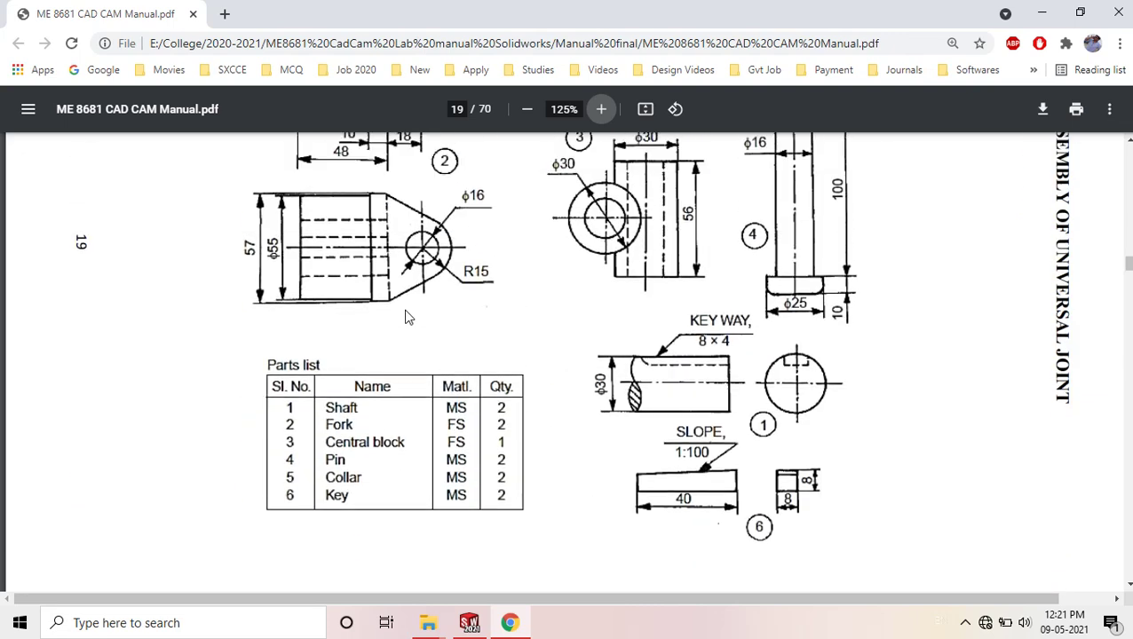
scroll(409, 310, "down", 1)
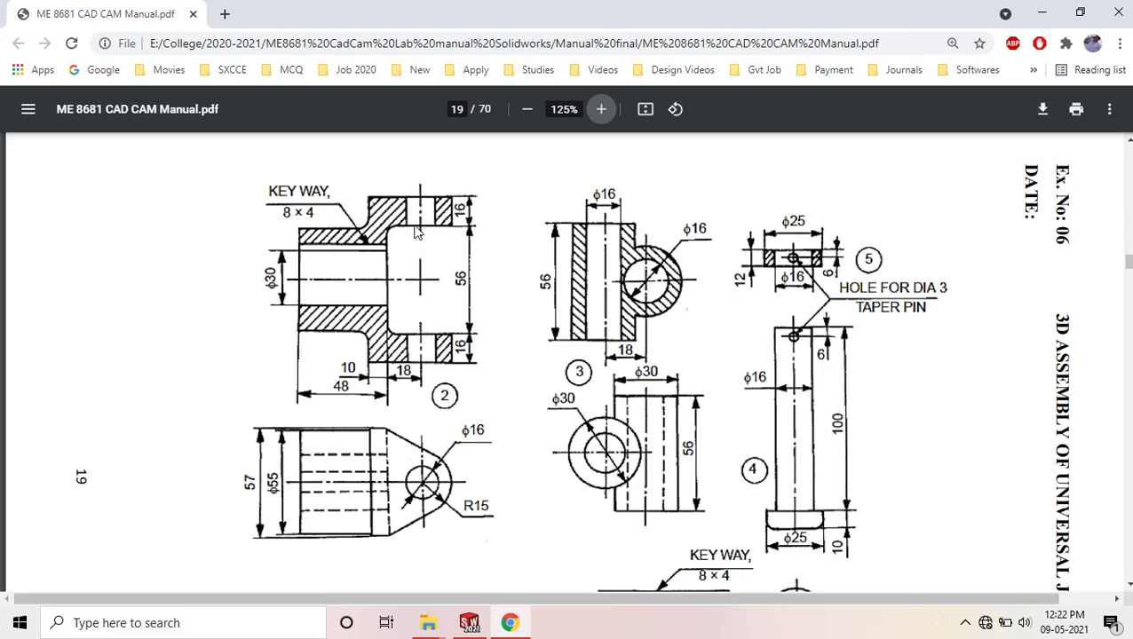
left_click(1041, 14)
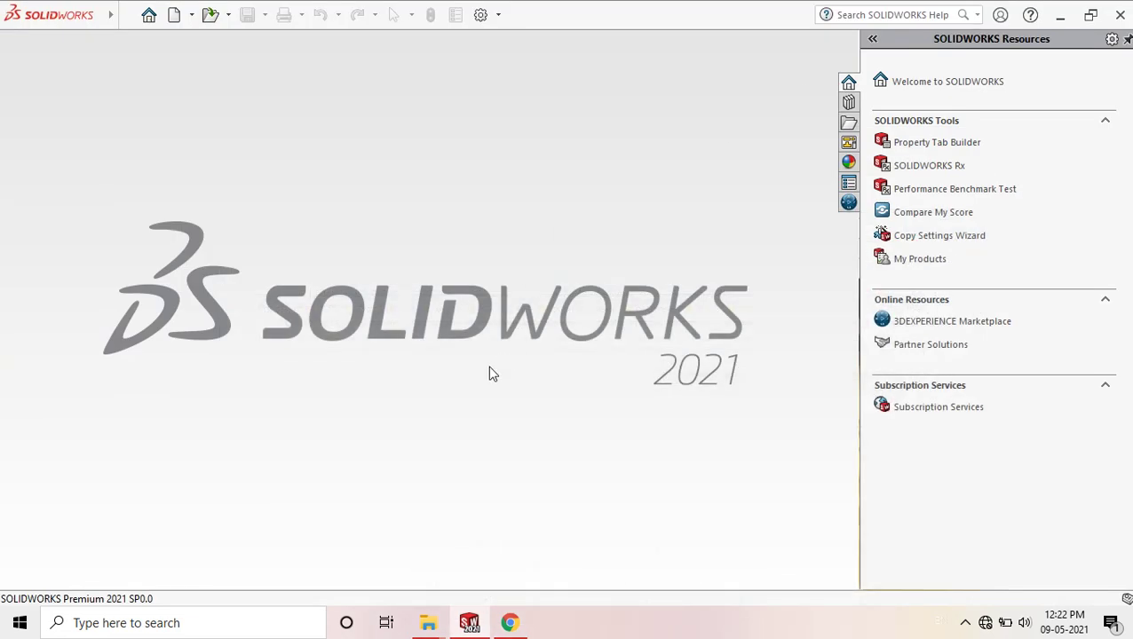
Create a new part document and start a sketch on the Front Plane.
left_click(175, 15)
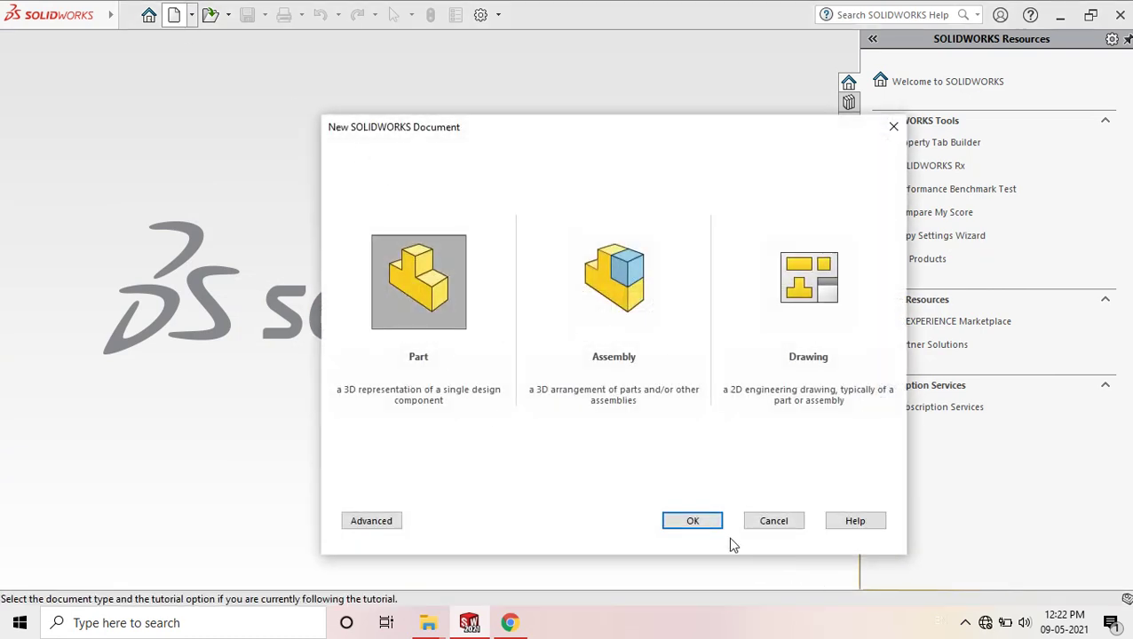
left_click(692, 521)
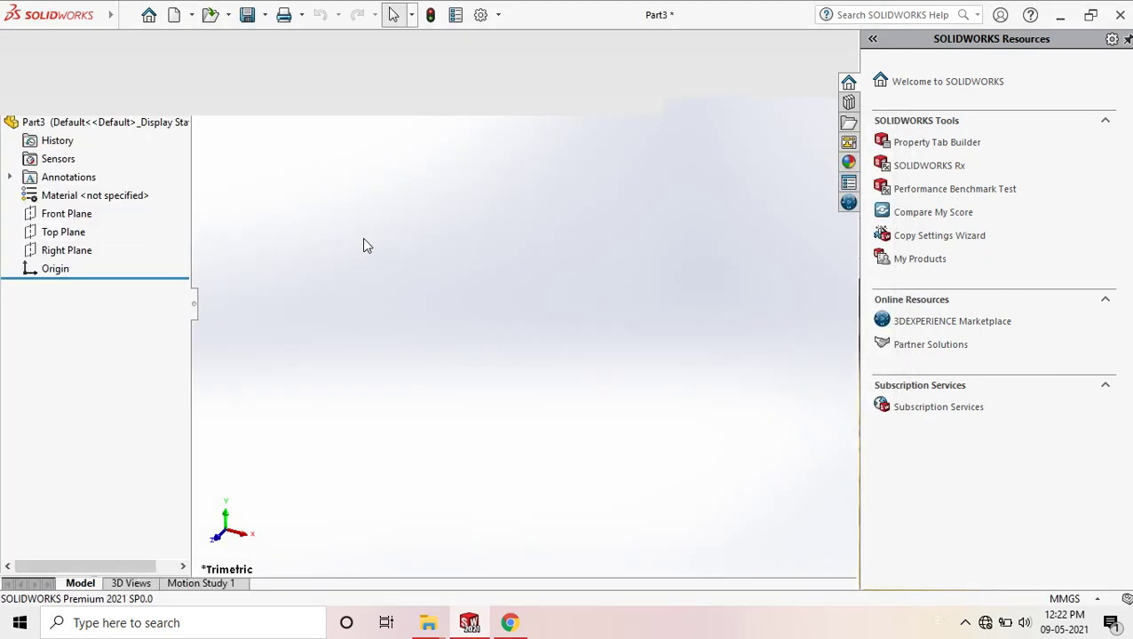
left_click(68, 280)
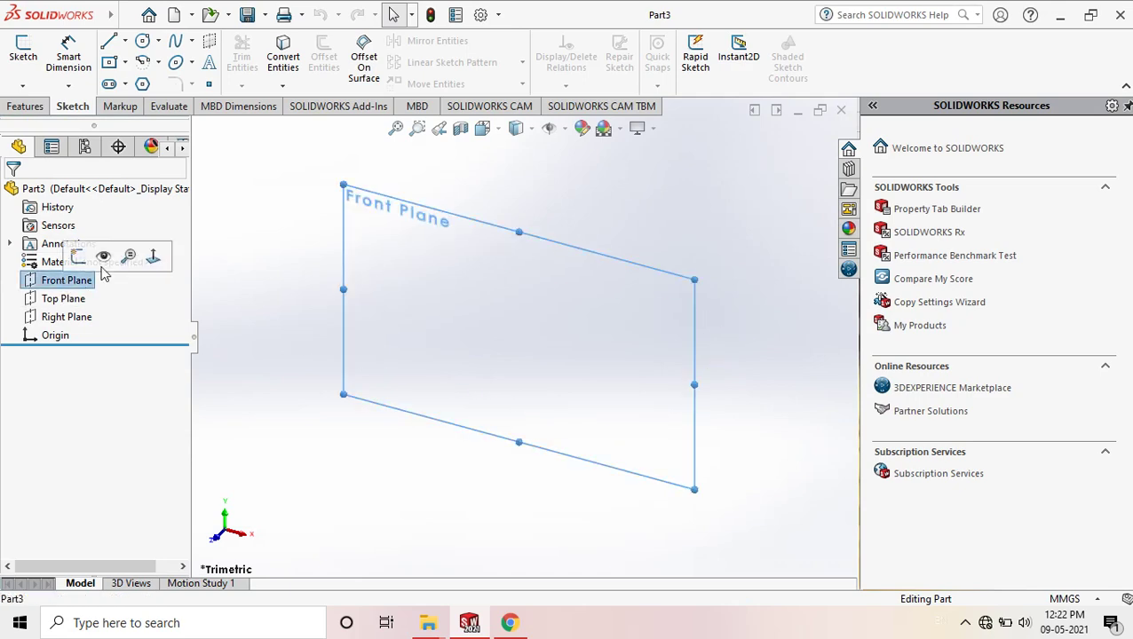
left_click(78, 257)
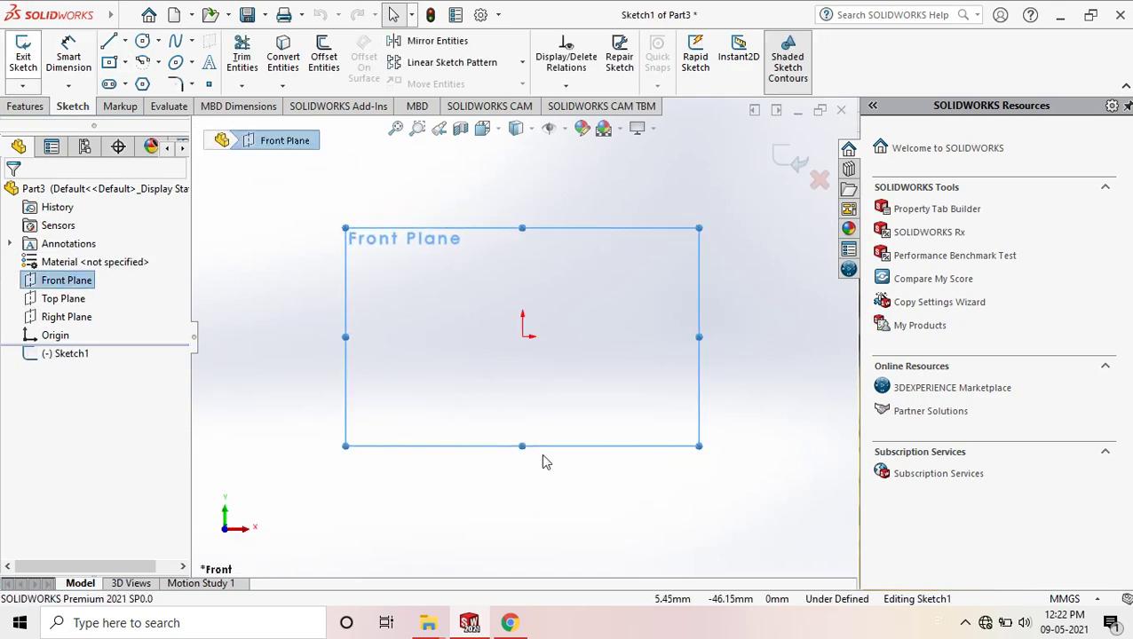
Check the fork's dimensions in the manual in Chrome and sketch a centre rectangle about 124 mm tall at the origin in SOLIDWORKS.
left_click(509, 623)
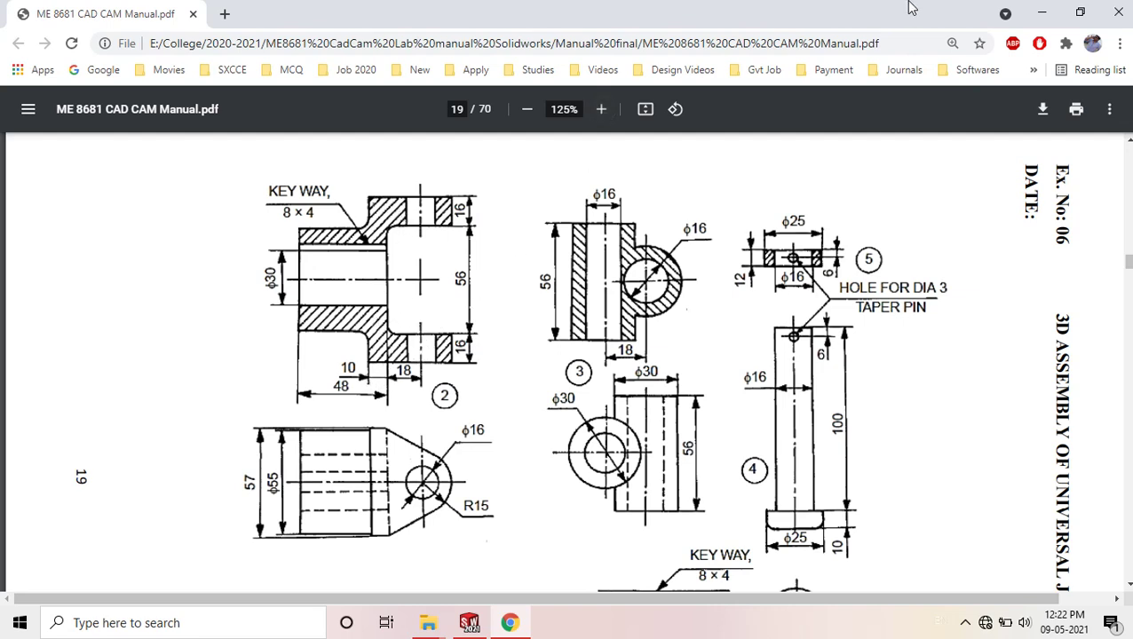
left_click(1051, 15)
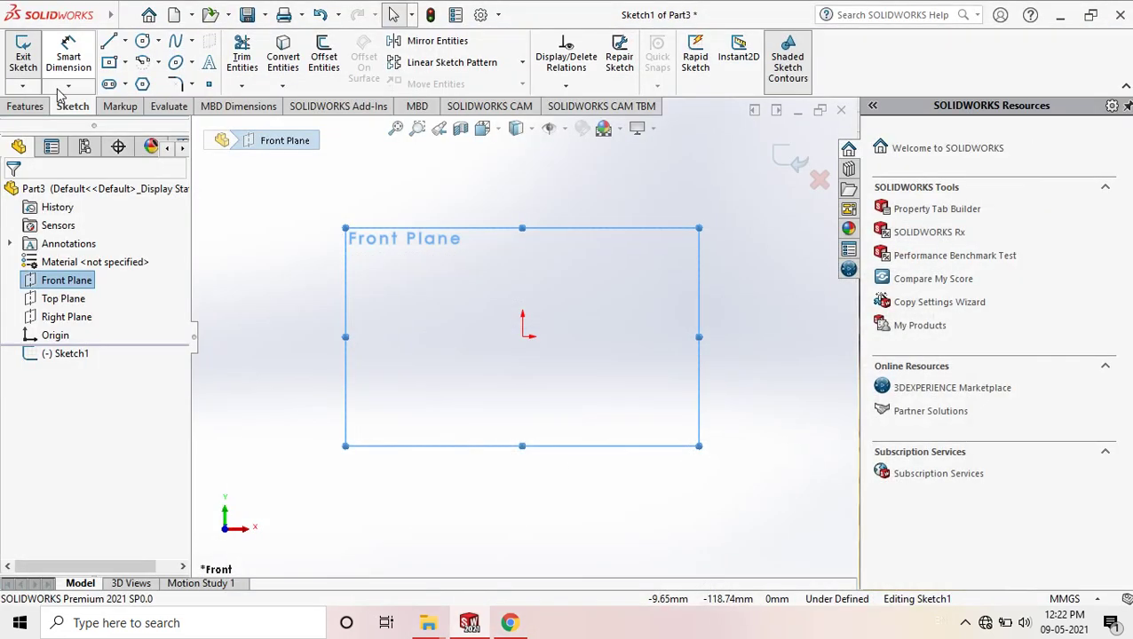
left_click(111, 62)
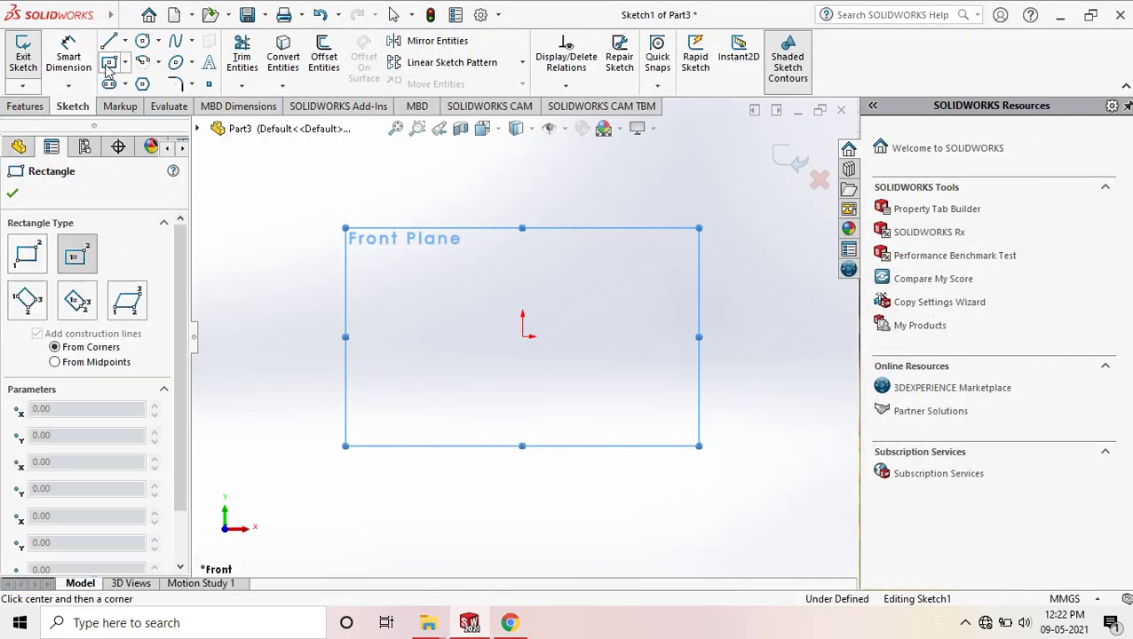
left_click(522, 335)
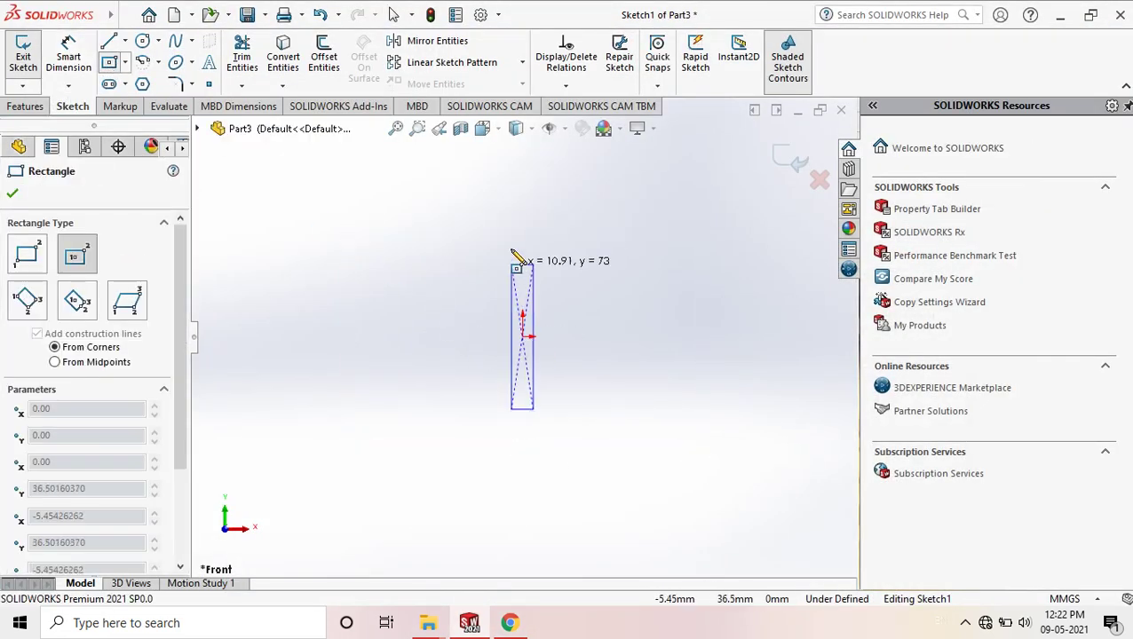
left_click(551, 213)
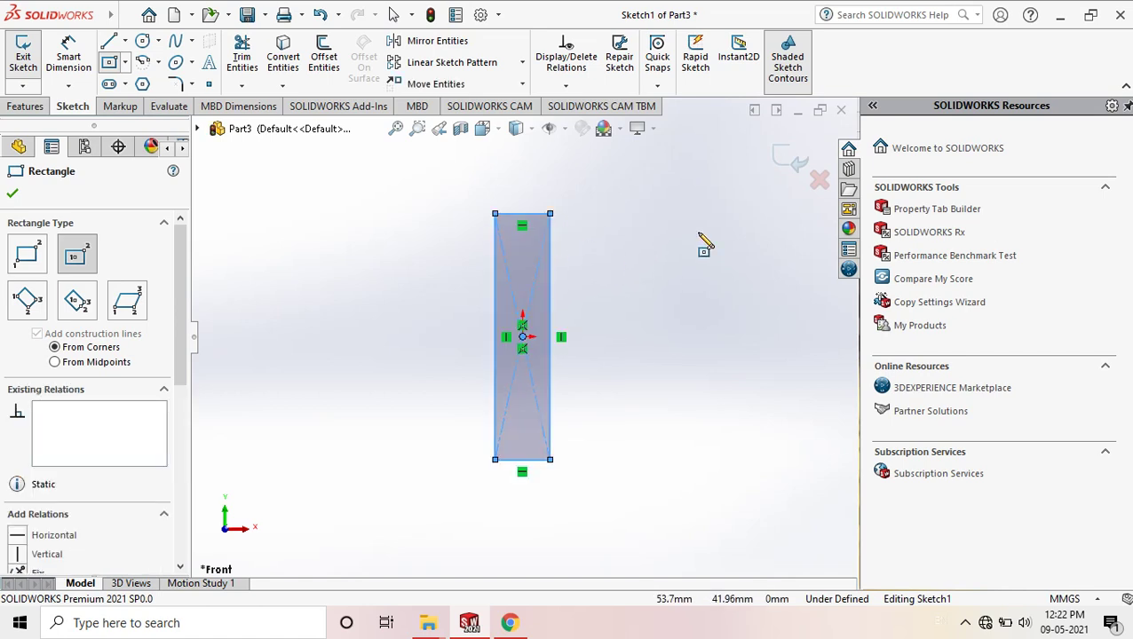
left_click(11, 194)
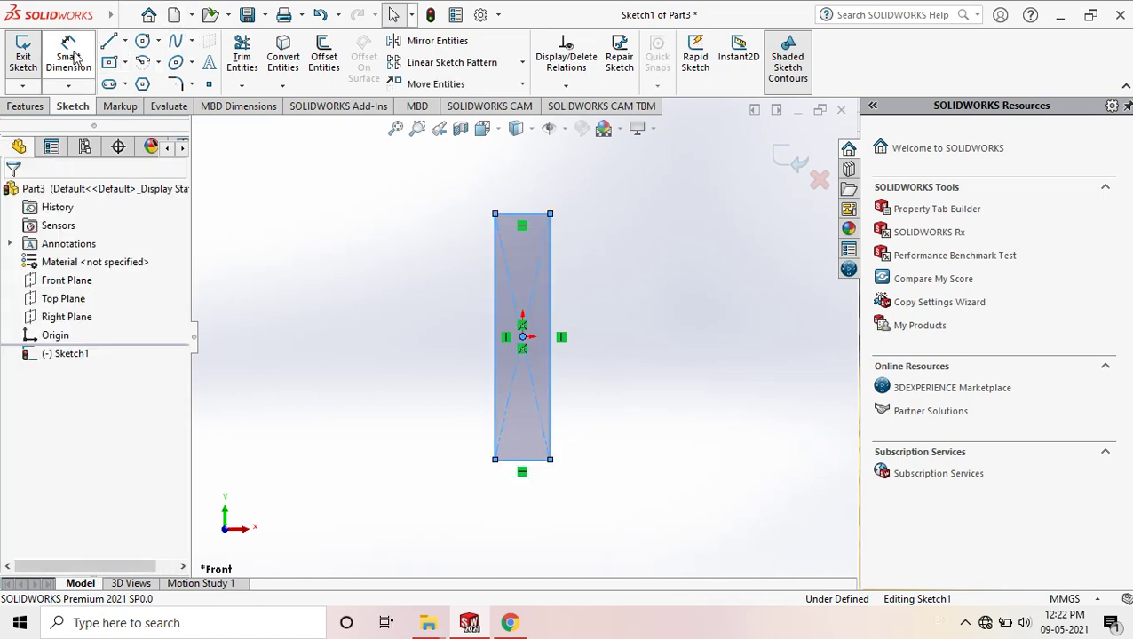
Dimension the rectangle 88 mm high and 10 mm wide, and exit the sketch.
left_click(551, 284)
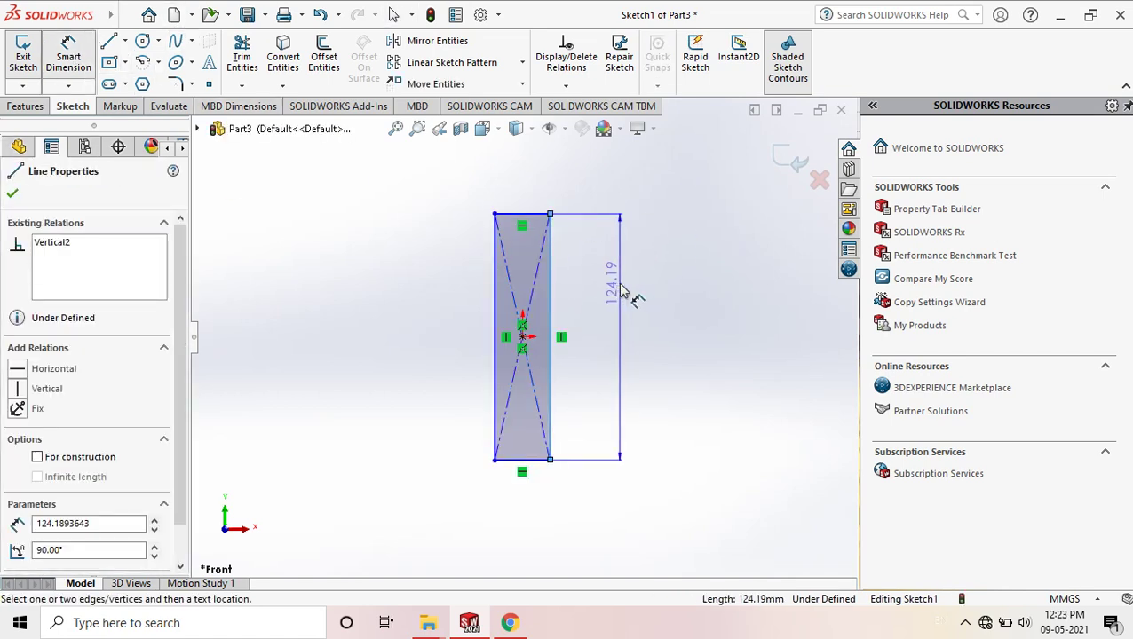
left_click(654, 296)
type("88")
key("Return")
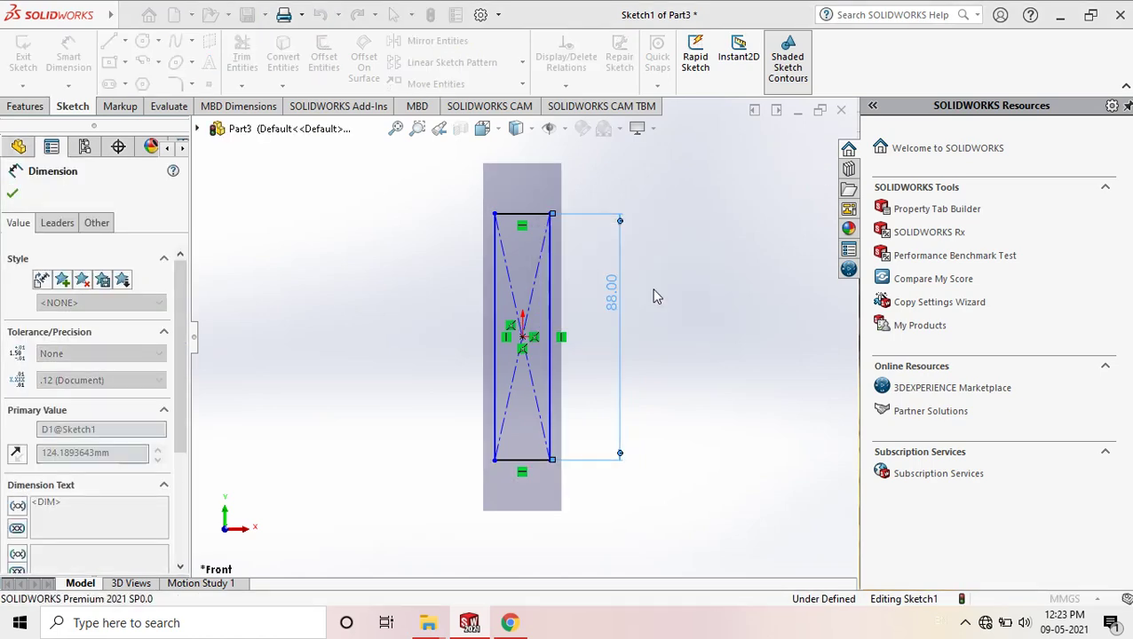
left_click(535, 460)
left_click(523, 510)
type("1")
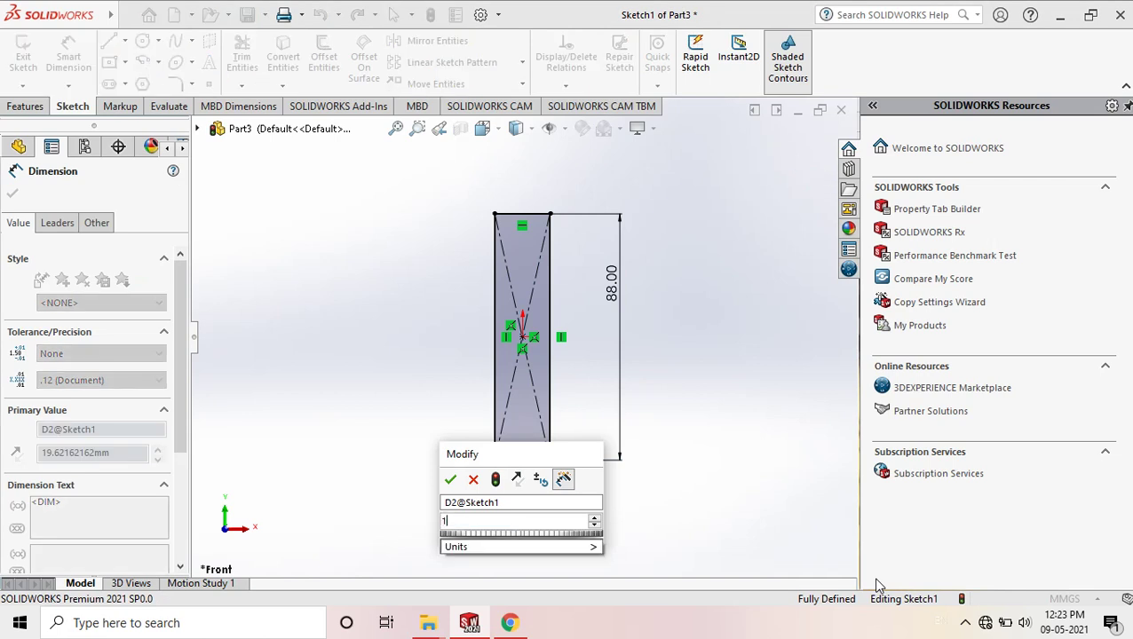
type("0")
key("Return")
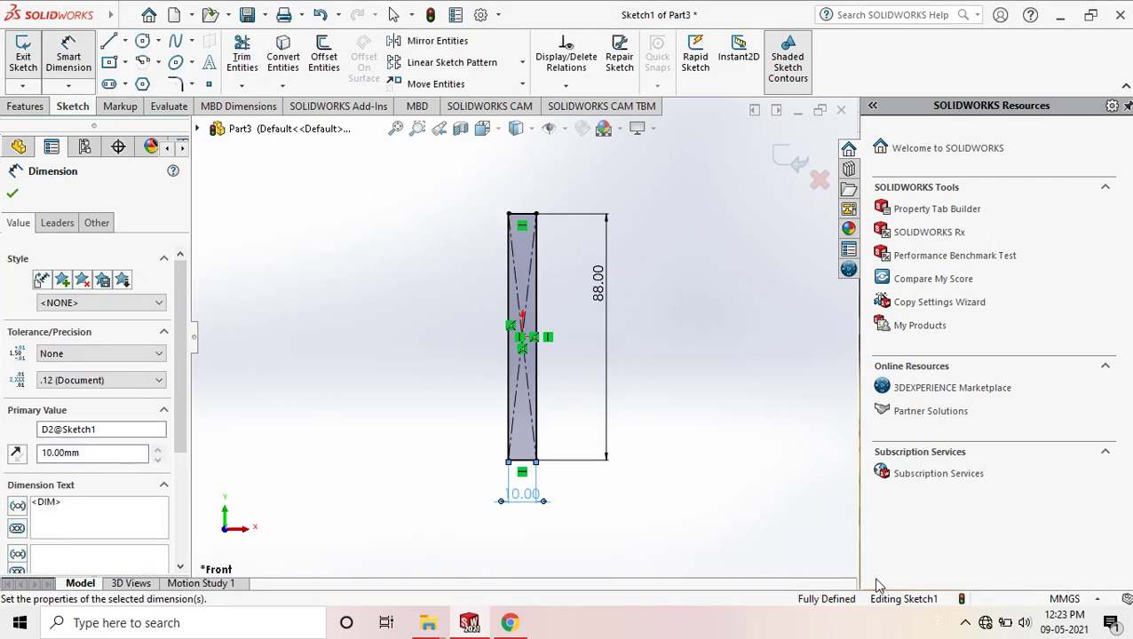
left_click(792, 159)
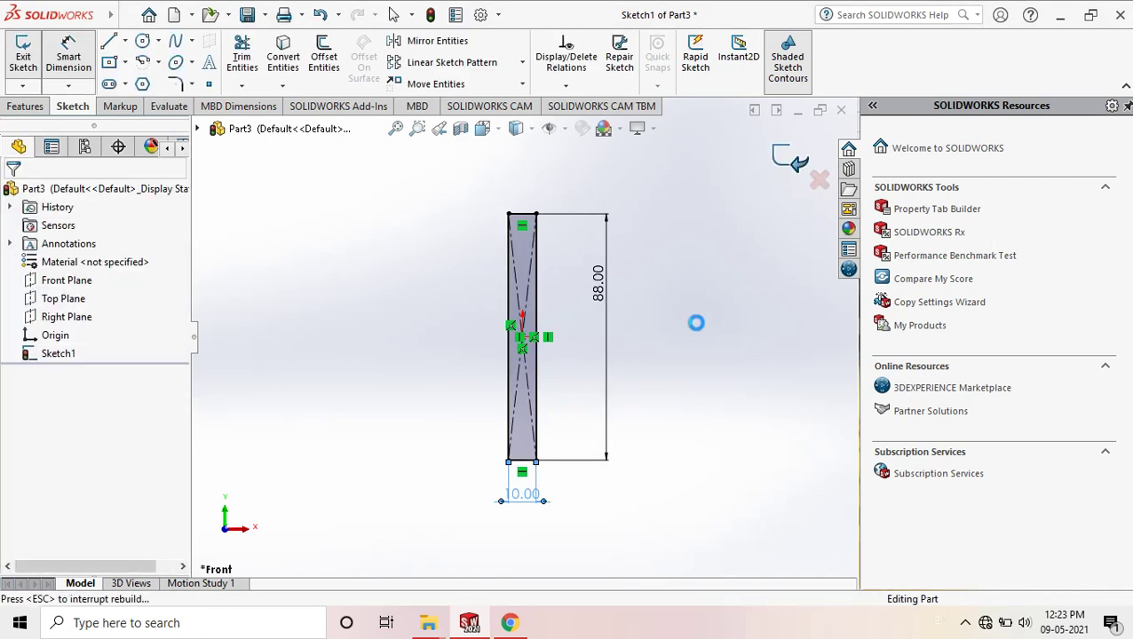
Extrude the rectangle 57 mm in the reversed direction as a blind boss, checking the depth in the manual in Chrome.
middle_click_drag(675, 335, 597, 390)
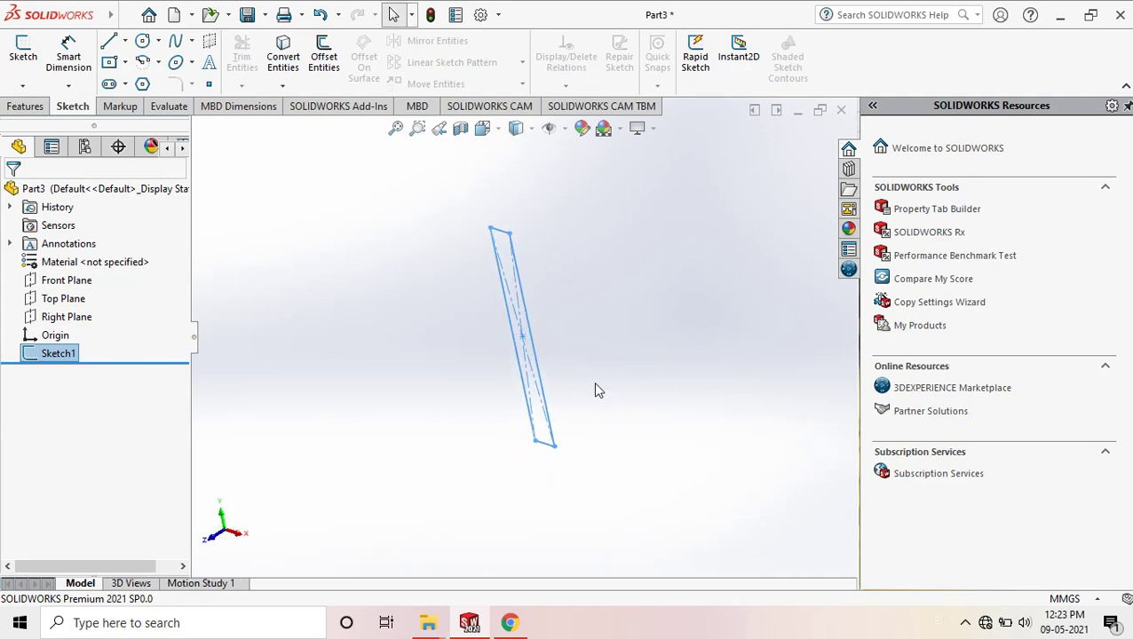
left_click(25, 106)
left_click(29, 56)
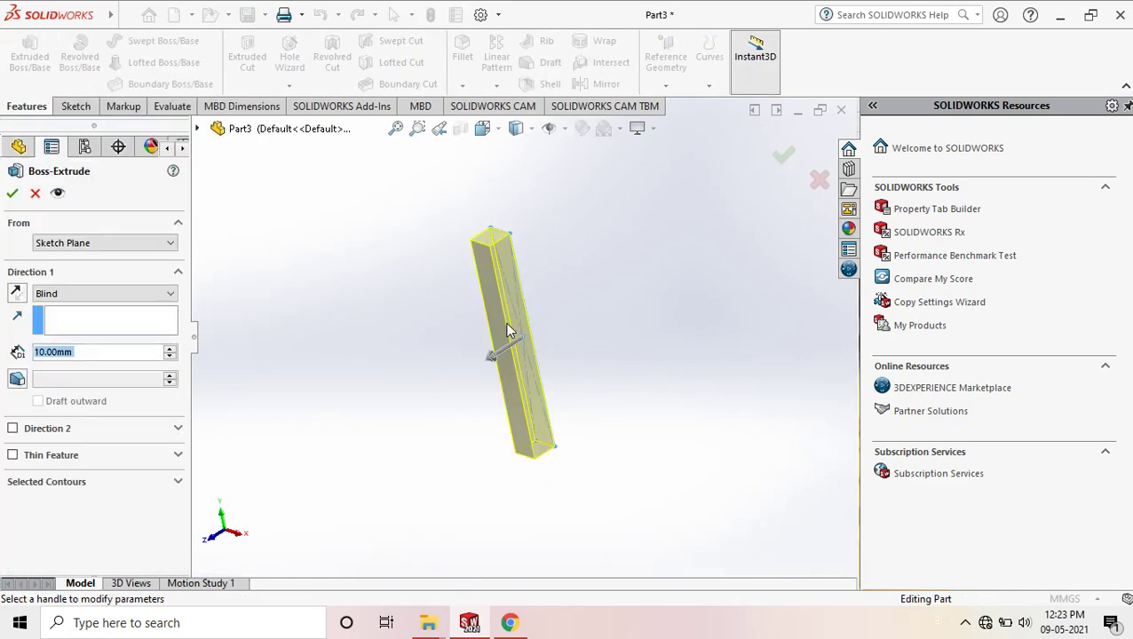
left_click(17, 293)
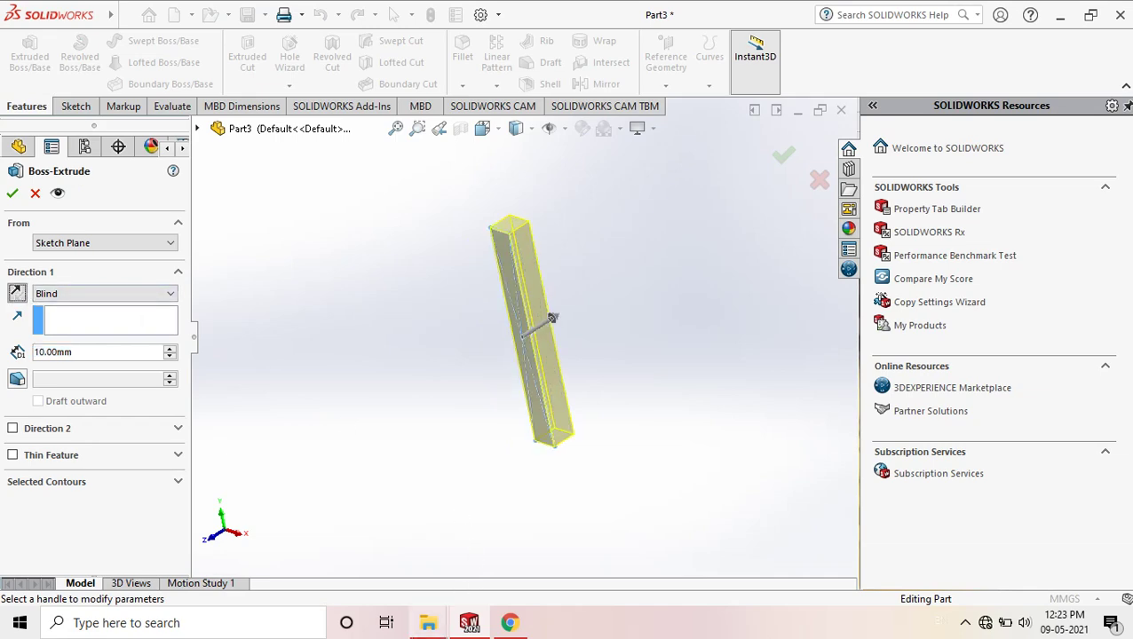
left_click(511, 622)
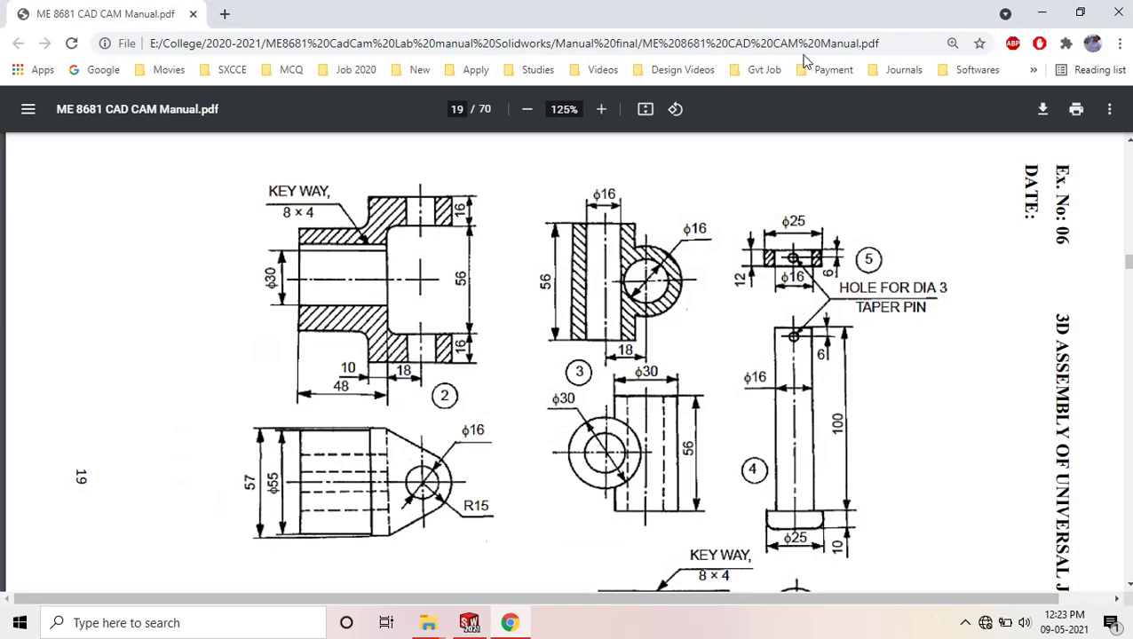
left_click(1042, 12)
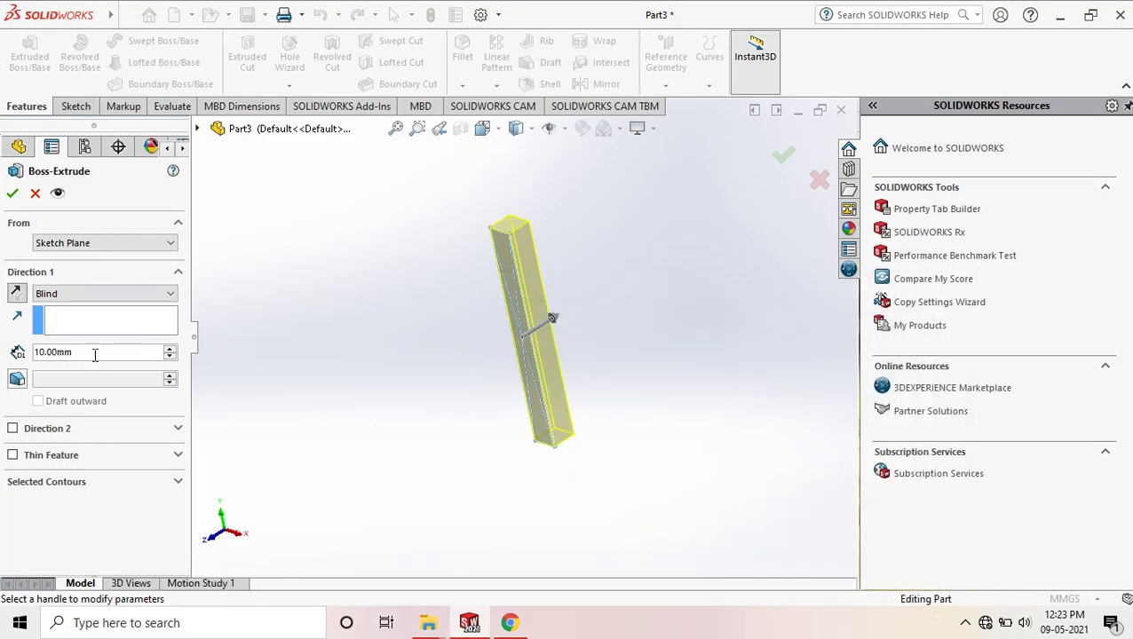
double_click(63, 351)
type("57")
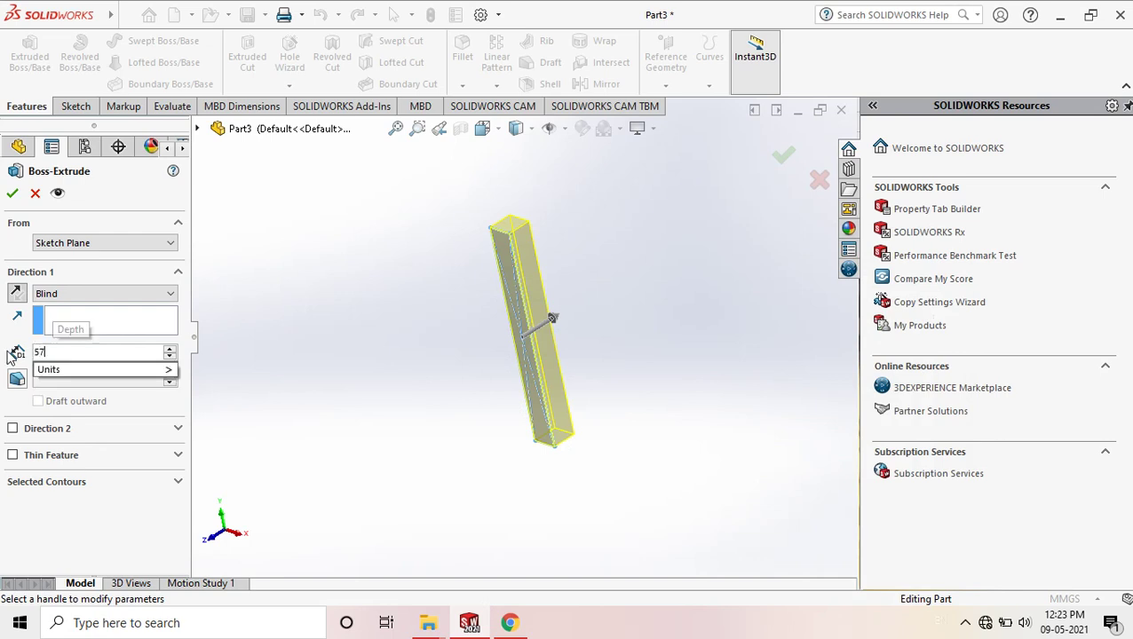
key("Return")
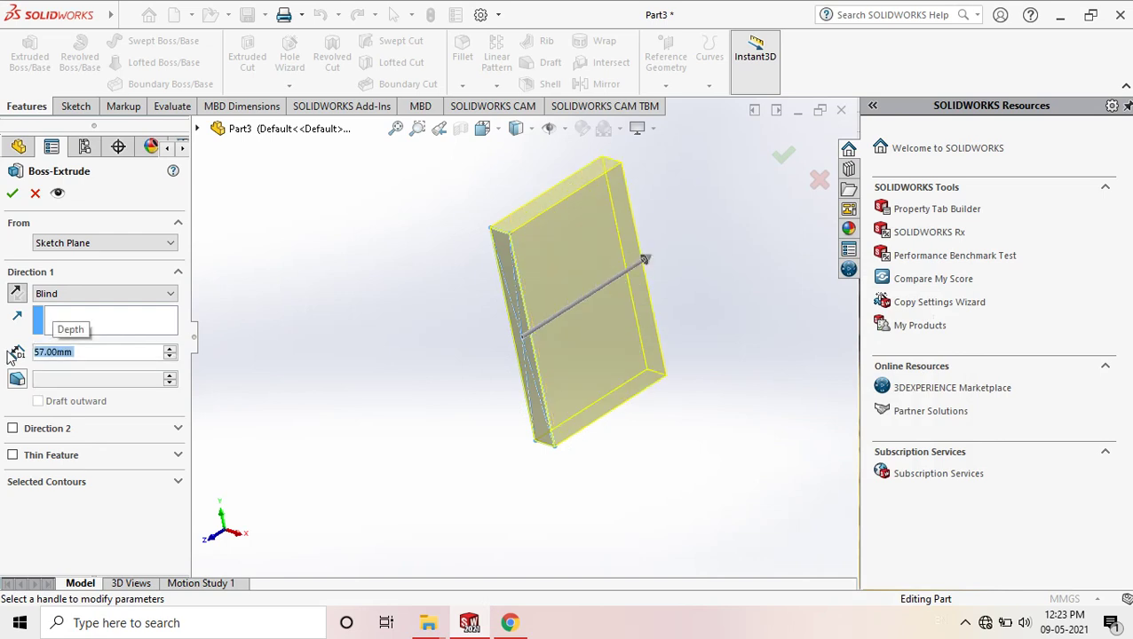
left_click(12, 193)
Consult the fork drawing in Chrome, then start a sketch on the plate's narrow top face in SOLIDWORKS and view it face-on.
middle_click_drag(613, 322, 726, 271)
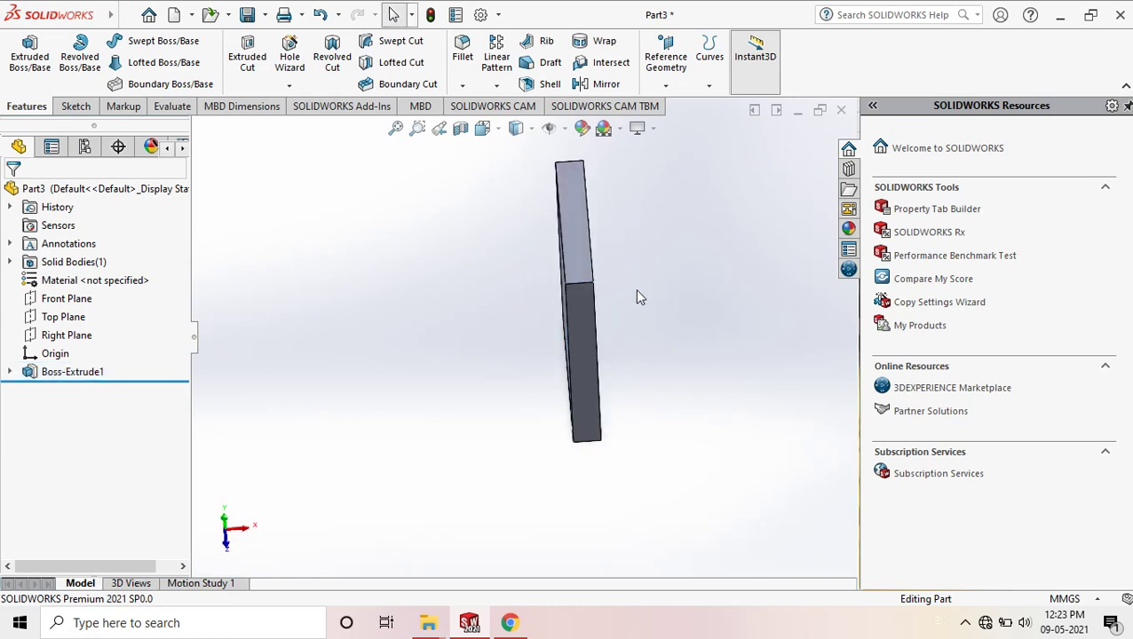
middle_click_drag(637, 296, 519, 468)
left_click(512, 625)
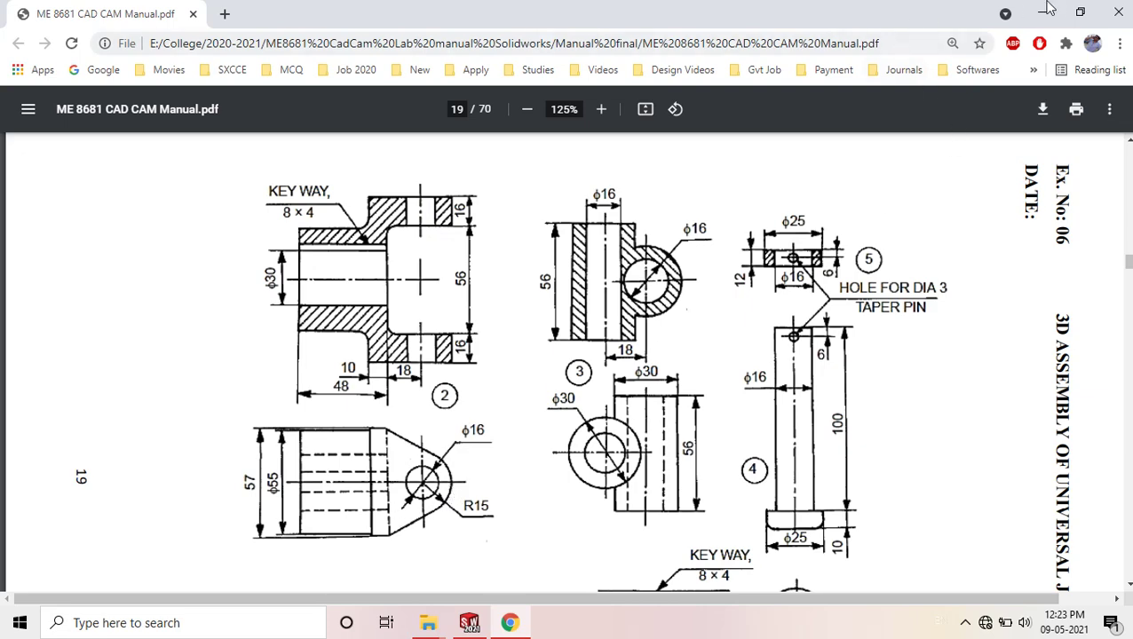
left_click(1049, 8)
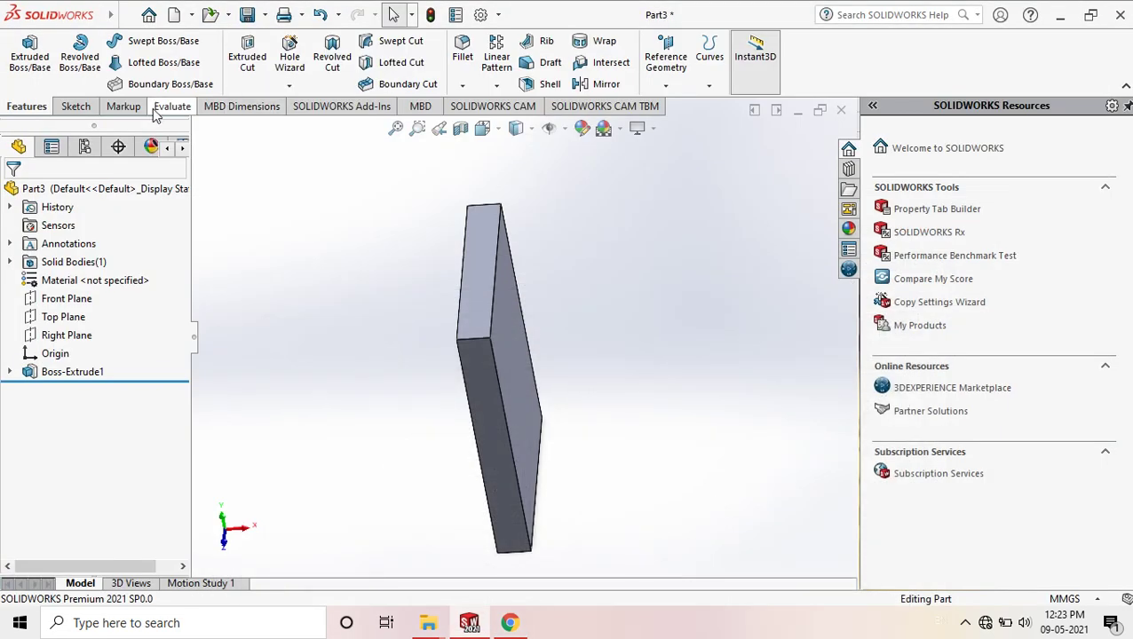
left_click(76, 106)
left_click(23, 54)
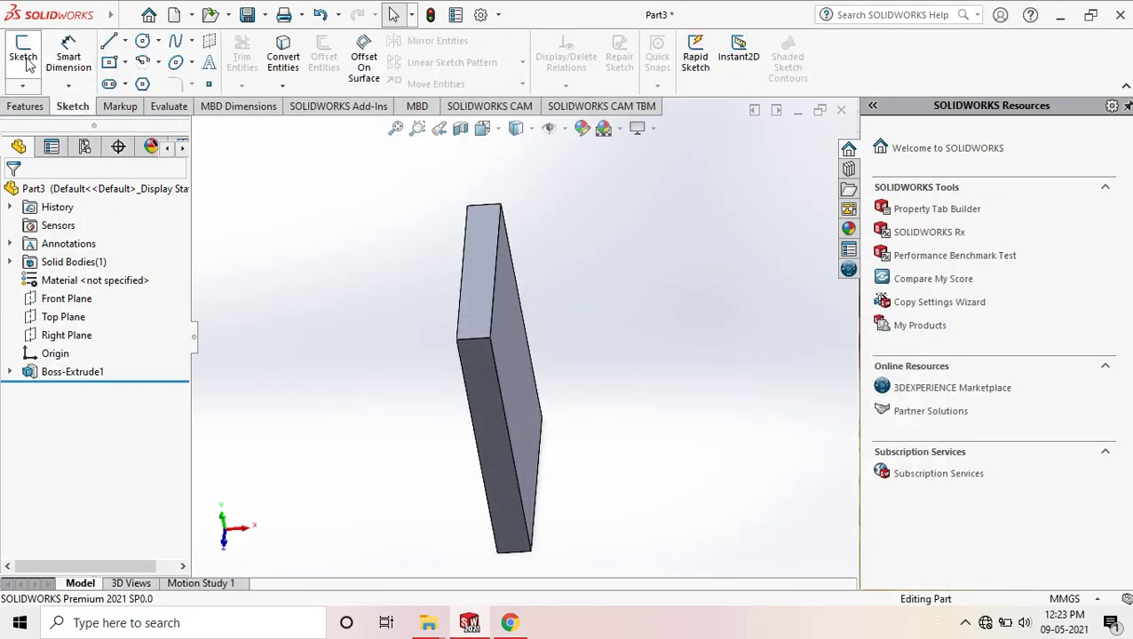
left_click(489, 236)
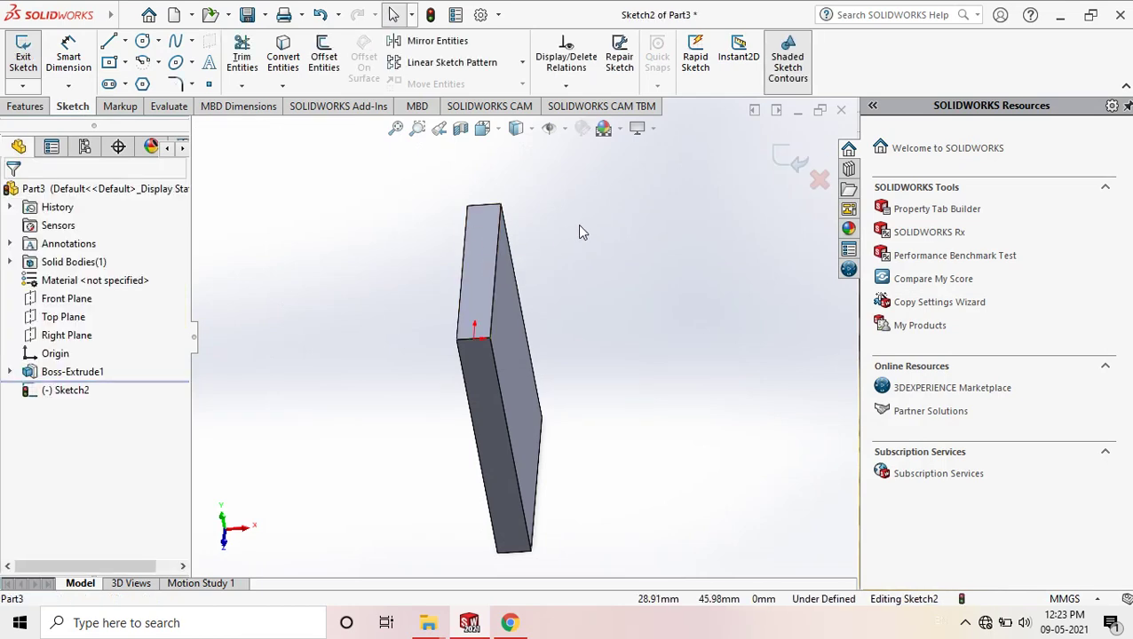
key("space")
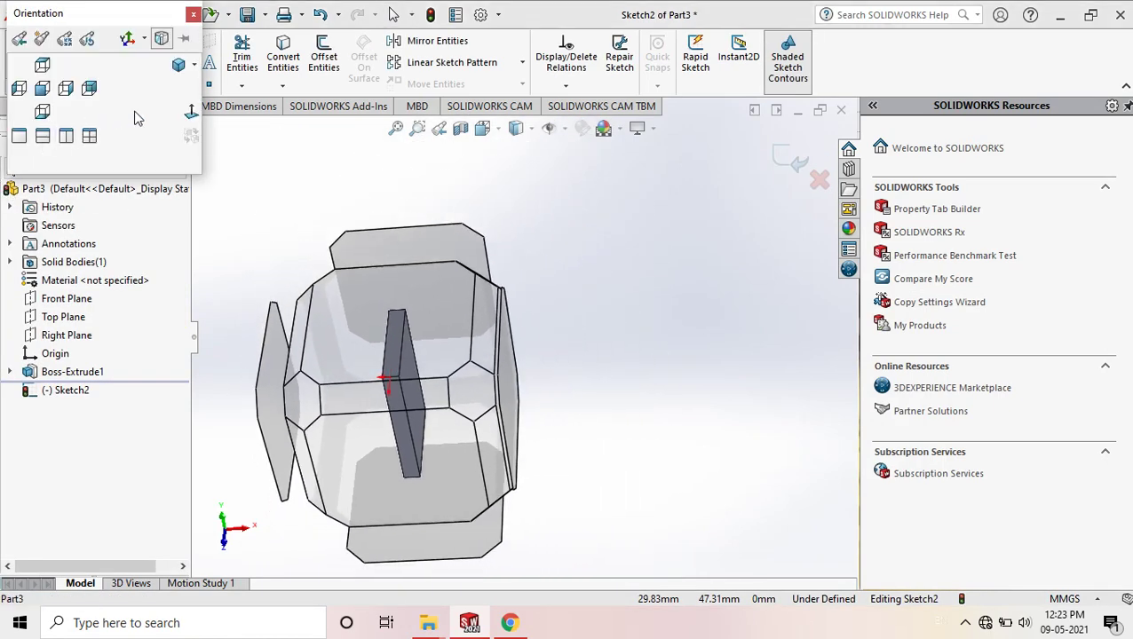
left_click(189, 113)
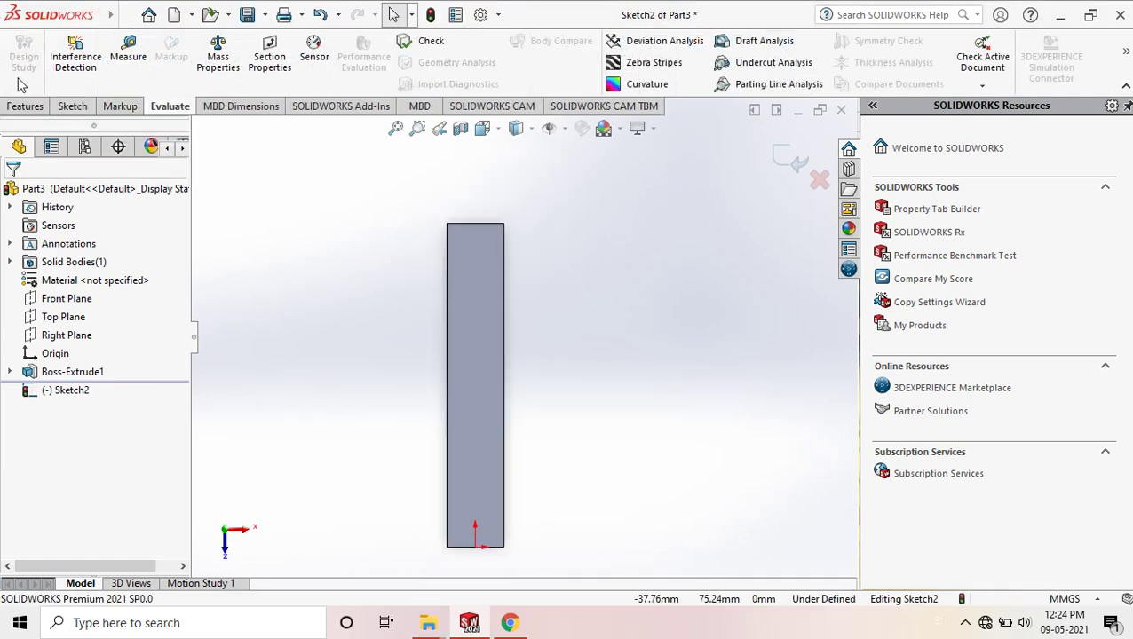
Sketch a circle of about 12 mm radius beside the plate face, level with the midpoint of its long edge.
left_click(73, 106)
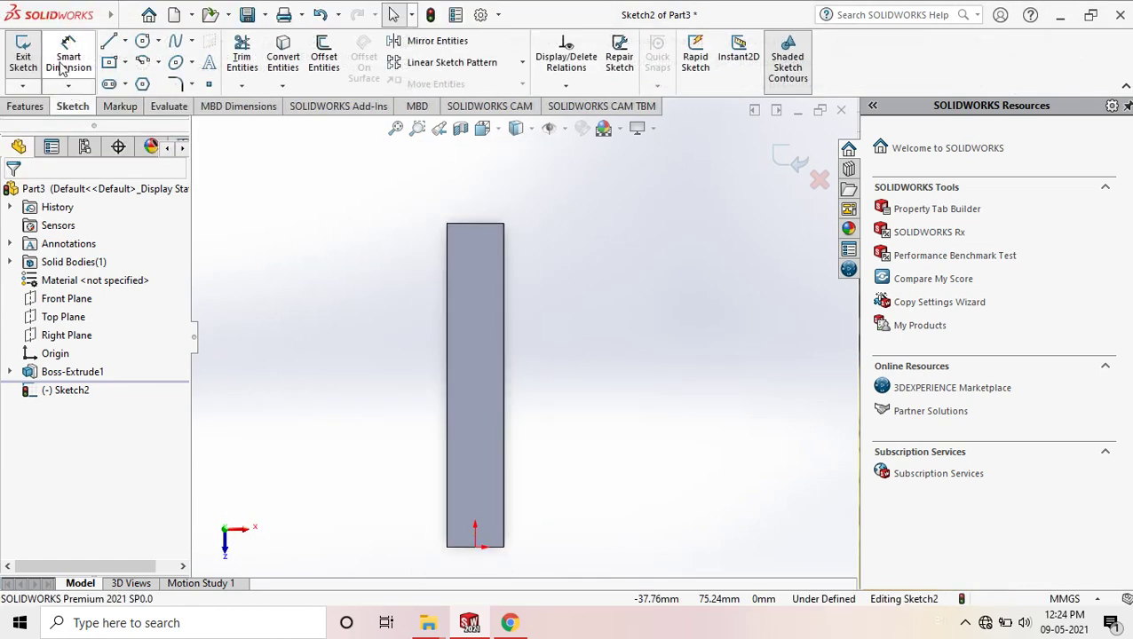
left_click(142, 41)
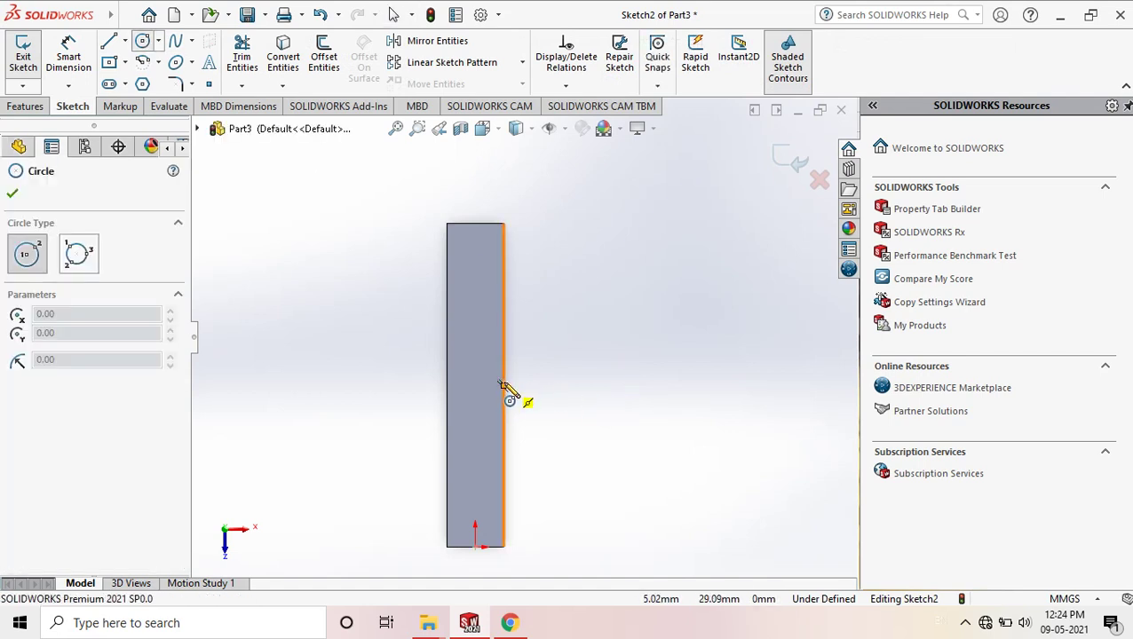
left_click(613, 385)
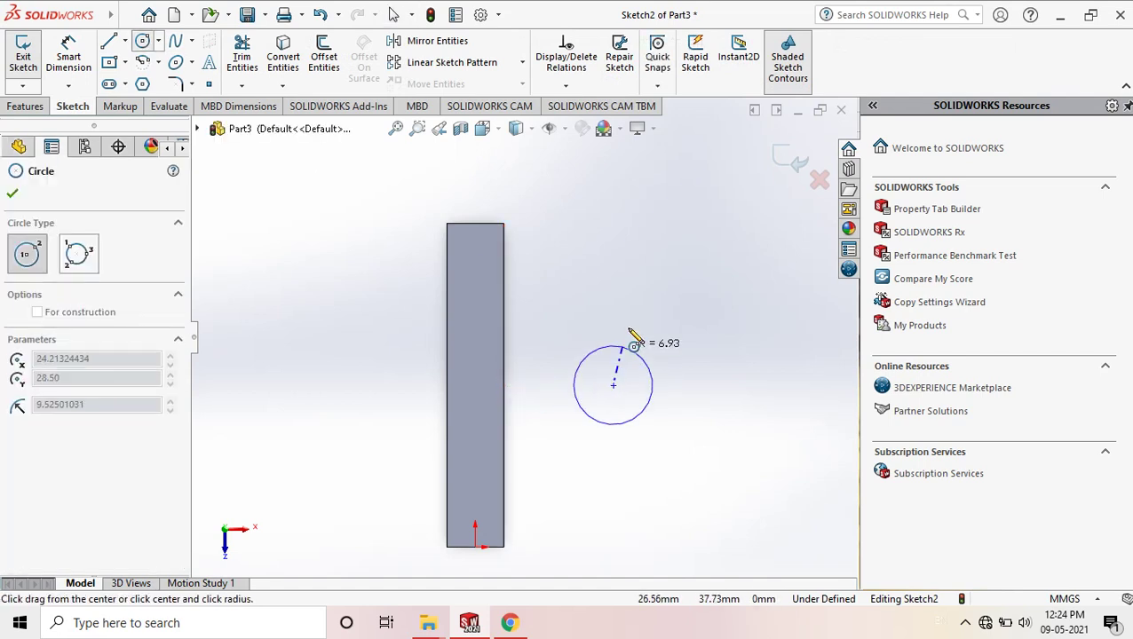
left_click(631, 324)
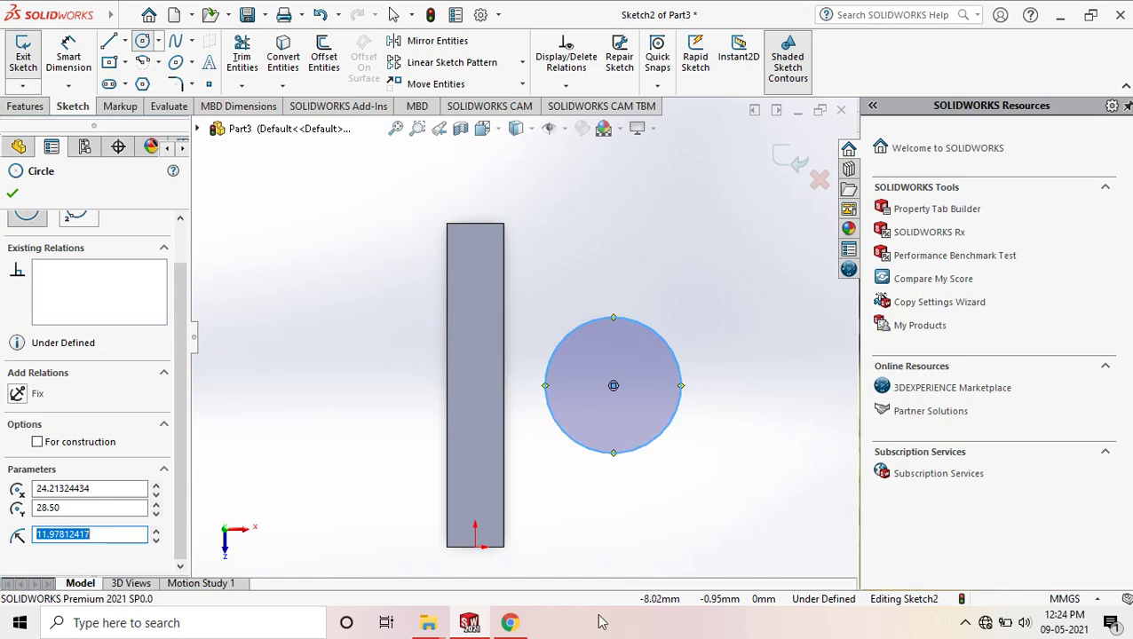
Check the fork's end radius in the manual in Chrome and set the circle's radius to 15 mm in SOLIDWORKS.
left_click(508, 622)
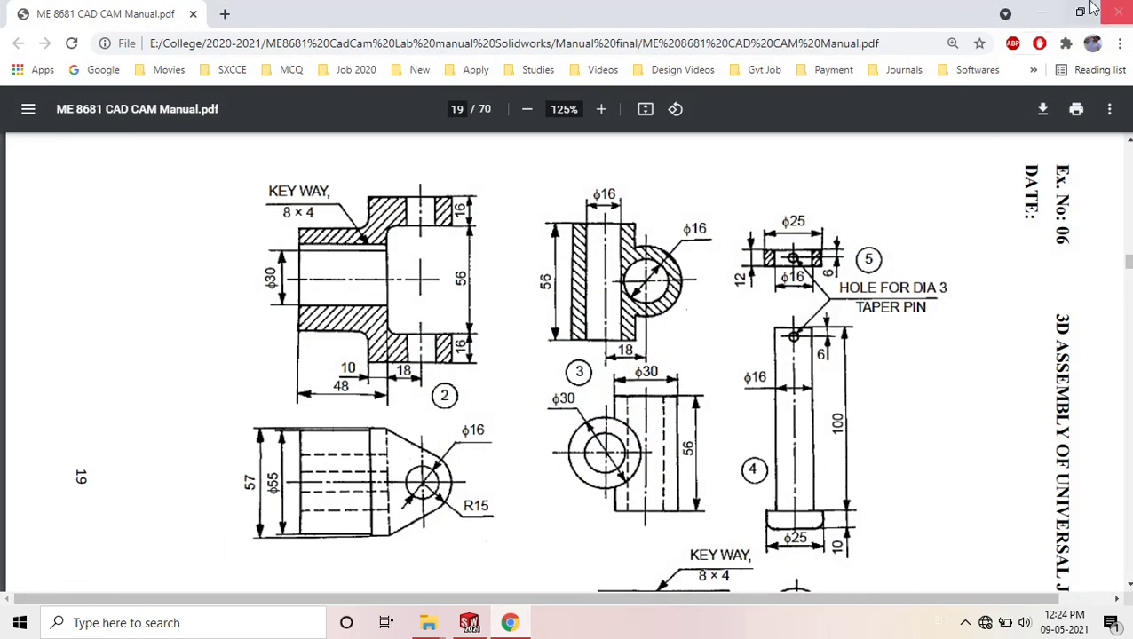
left_click(1042, 13)
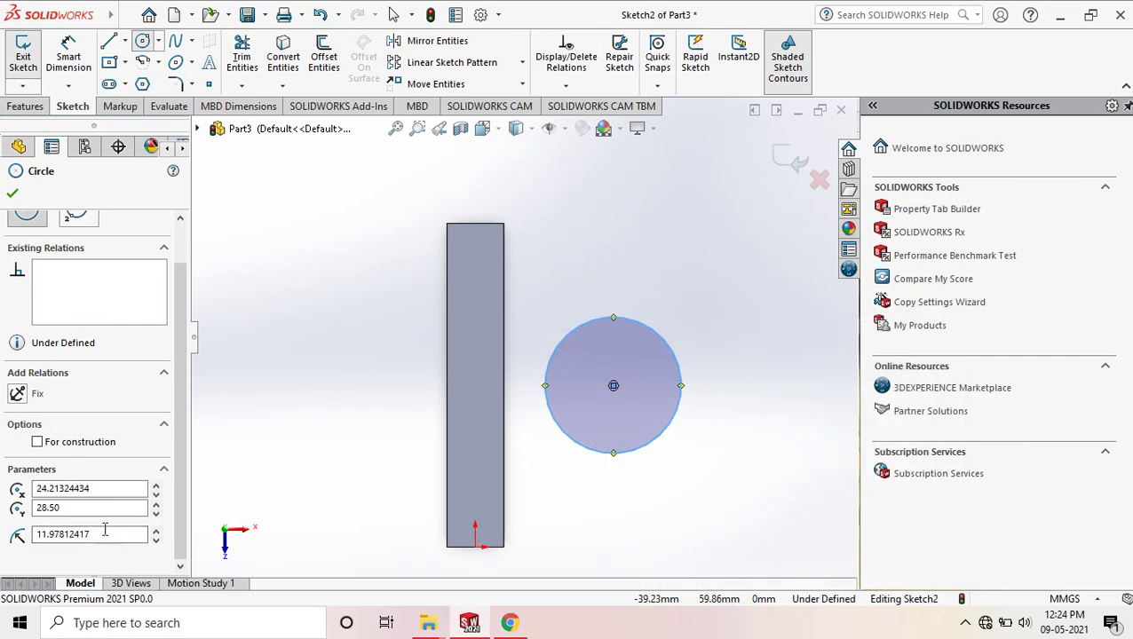
left_click_drag(92, 534, 31, 517)
type("15")
key("Return")
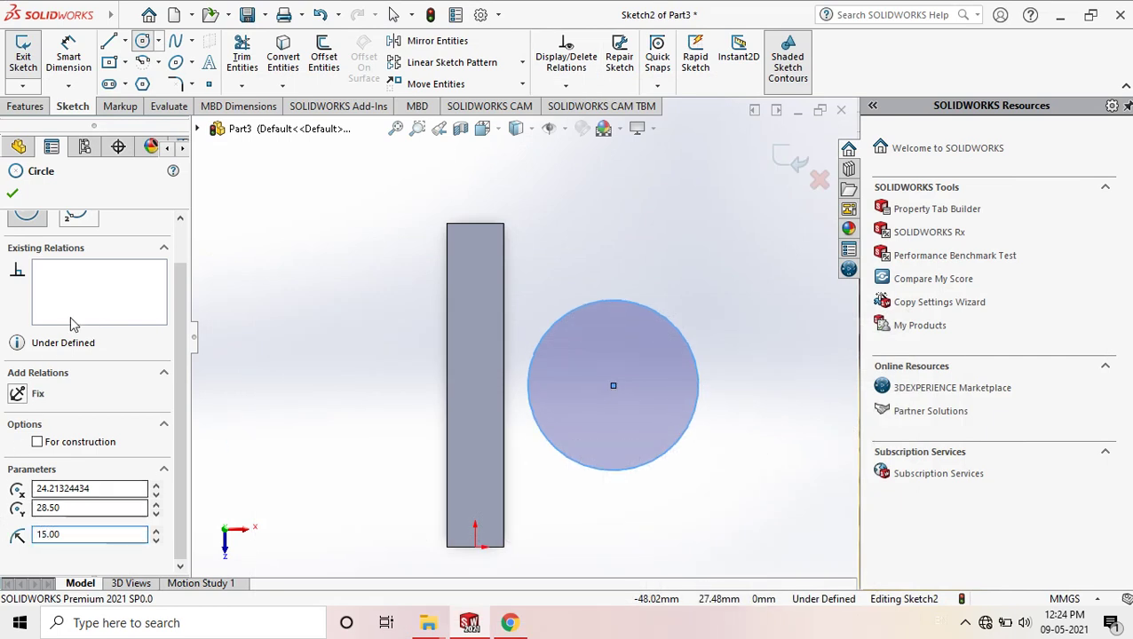
left_click(13, 193)
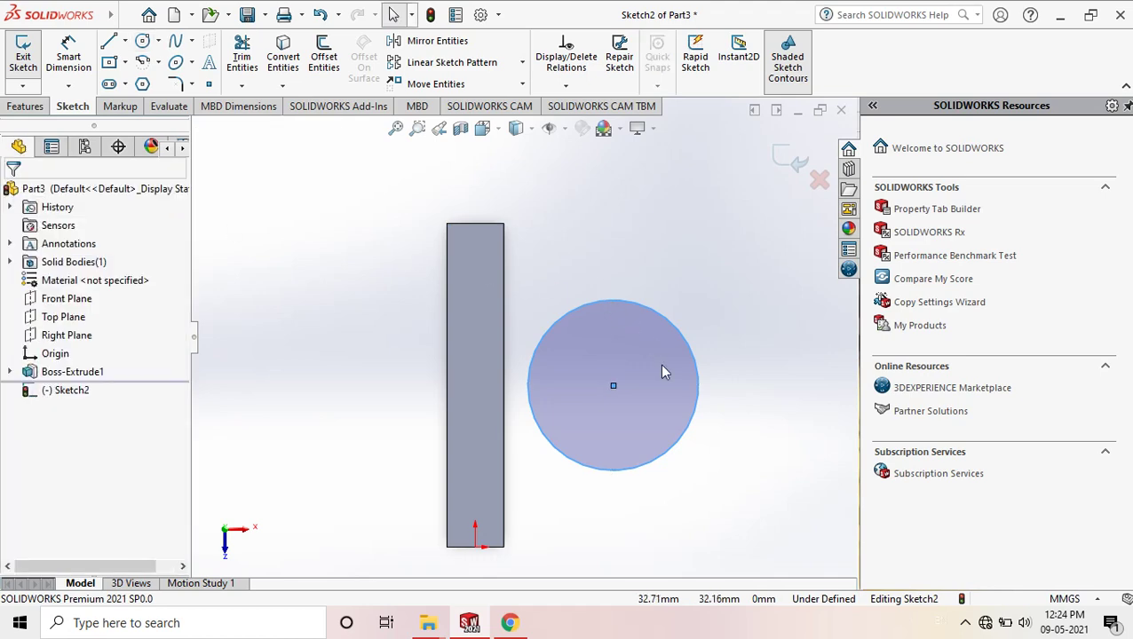
Consult the manual in Chrome and dimension the circle's centre 18 mm from the plate's nearer long edge in SOLIDWORKS.
scroll(659, 367, "down", 2)
scroll(613, 386, "up", 2)
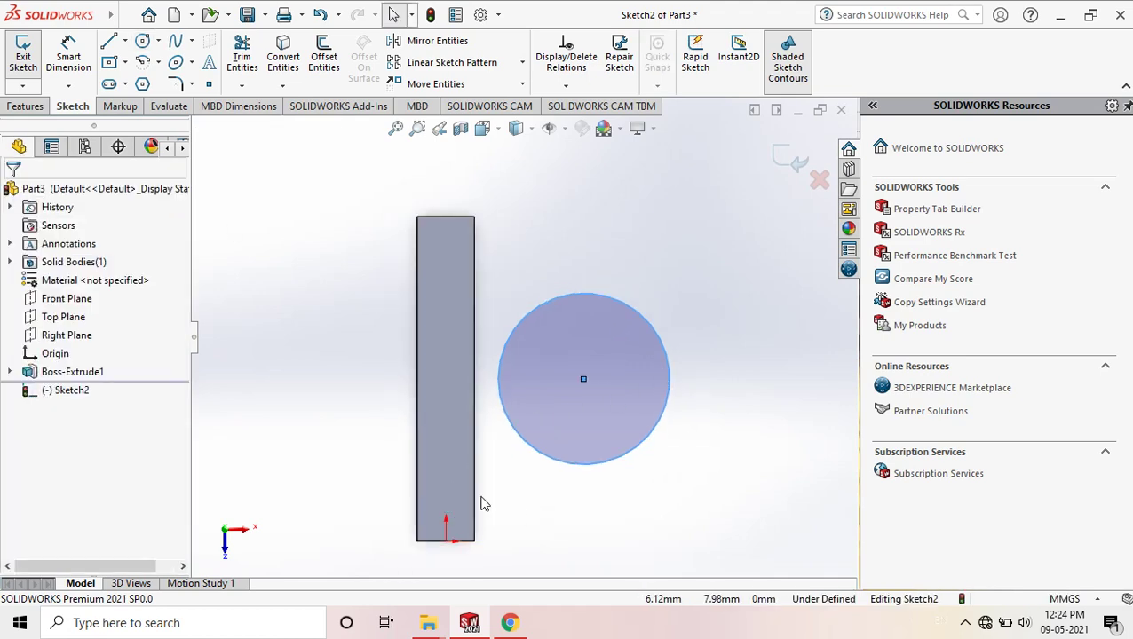
left_click(510, 623)
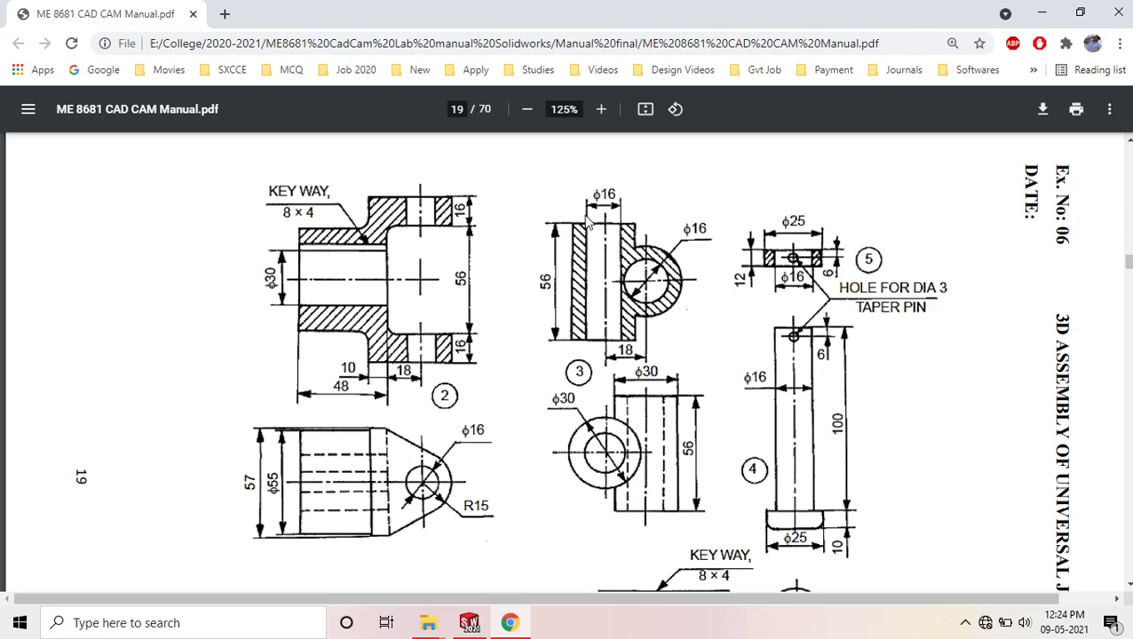
left_click(1042, 13)
left_click(80, 47)
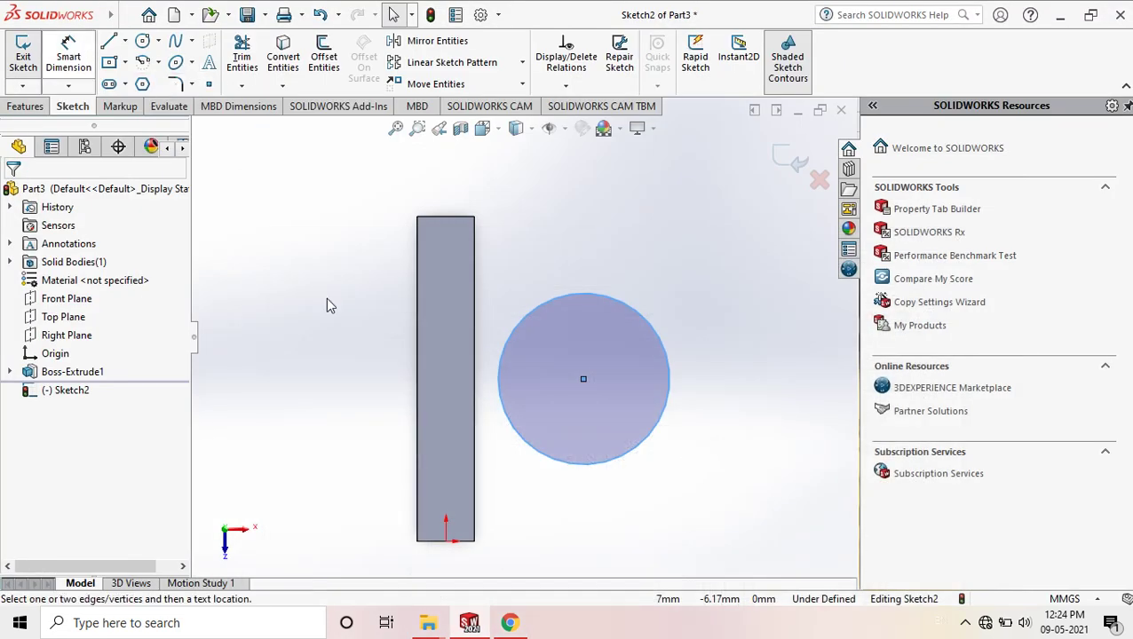
left_click(475, 507)
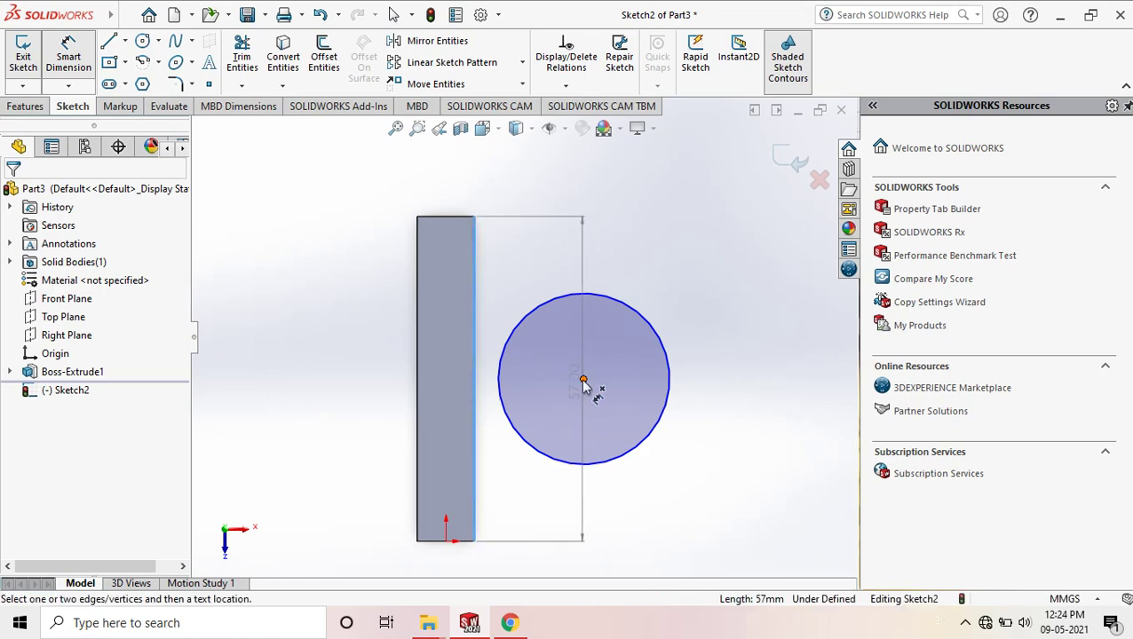
left_click(584, 379)
left_click(543, 526)
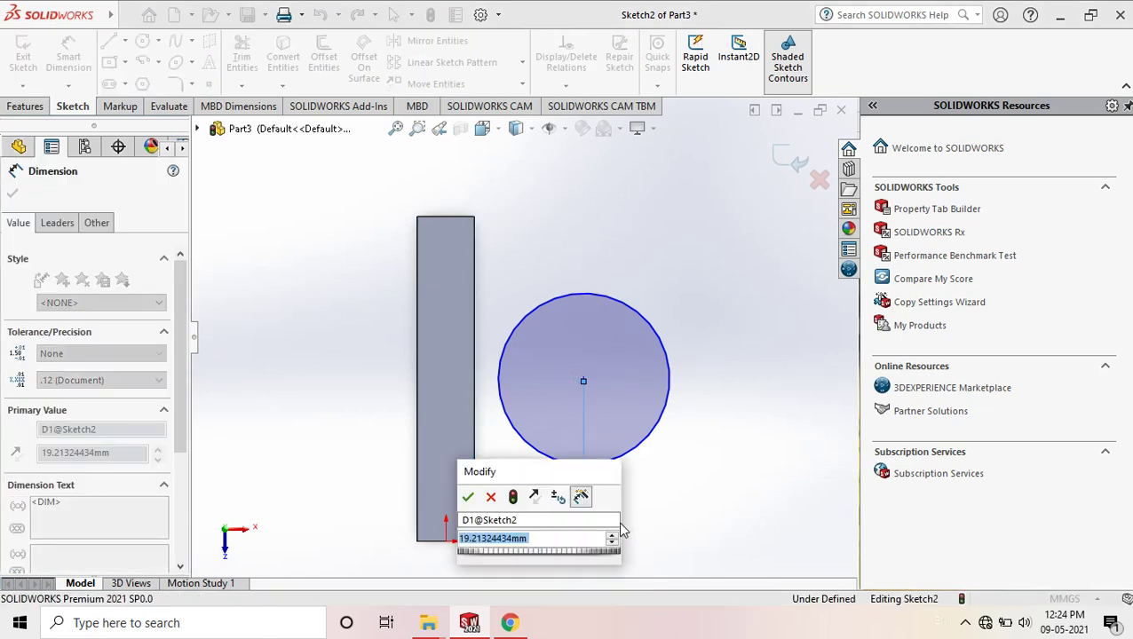
type("18")
key("Return")
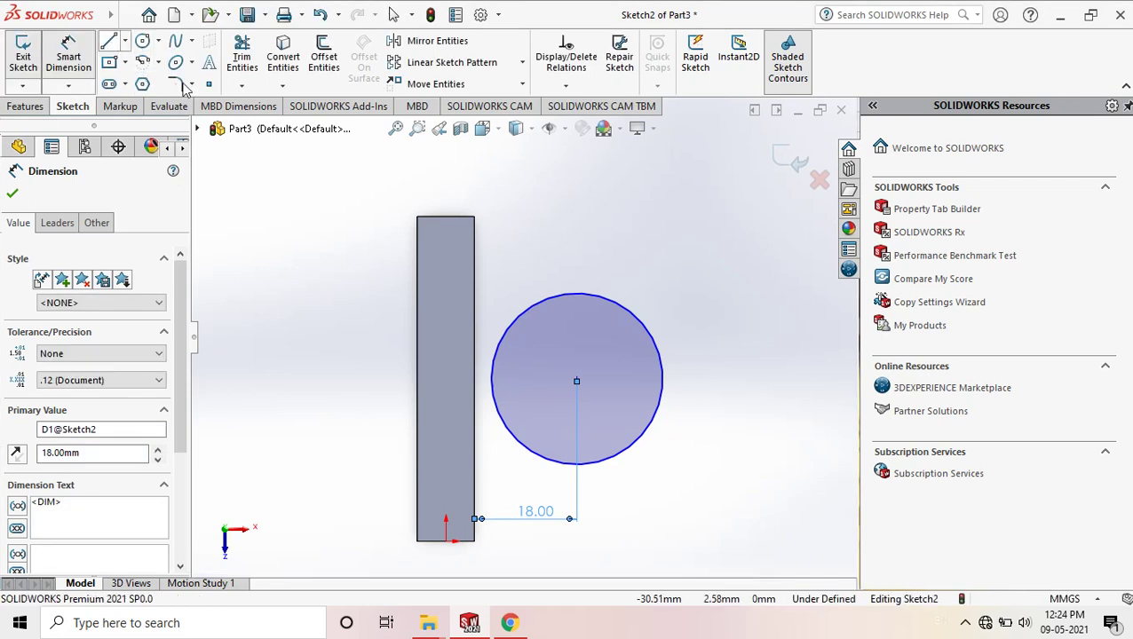
Draw a line from the plate's upper corner nearest the circle, ending tangent on the circle's upper side.
left_click(108, 42)
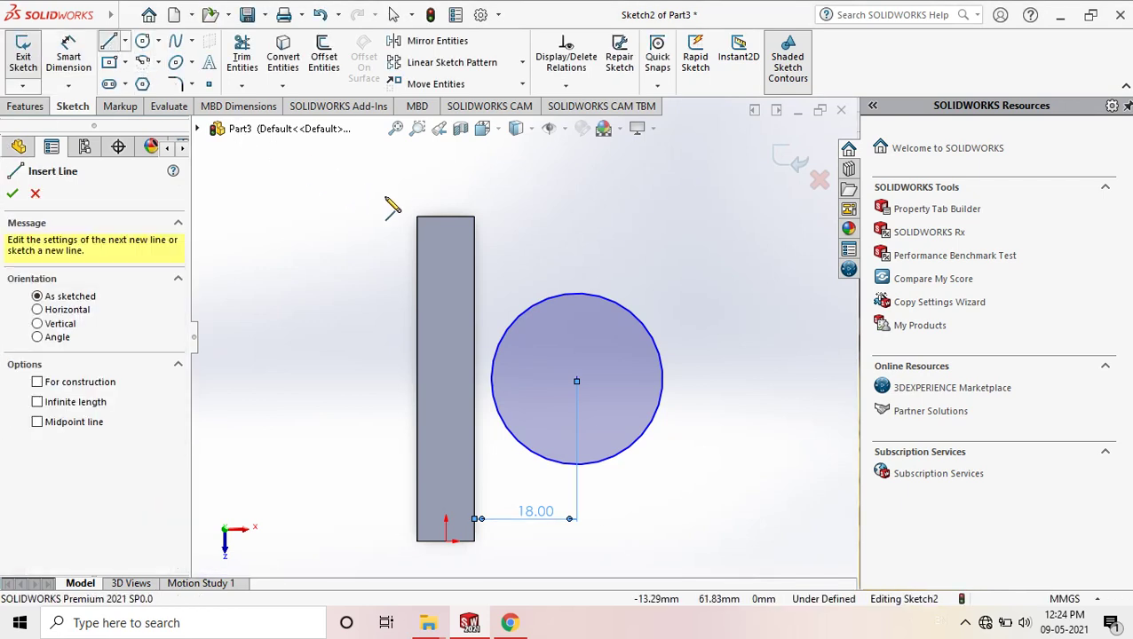
left_click(478, 224)
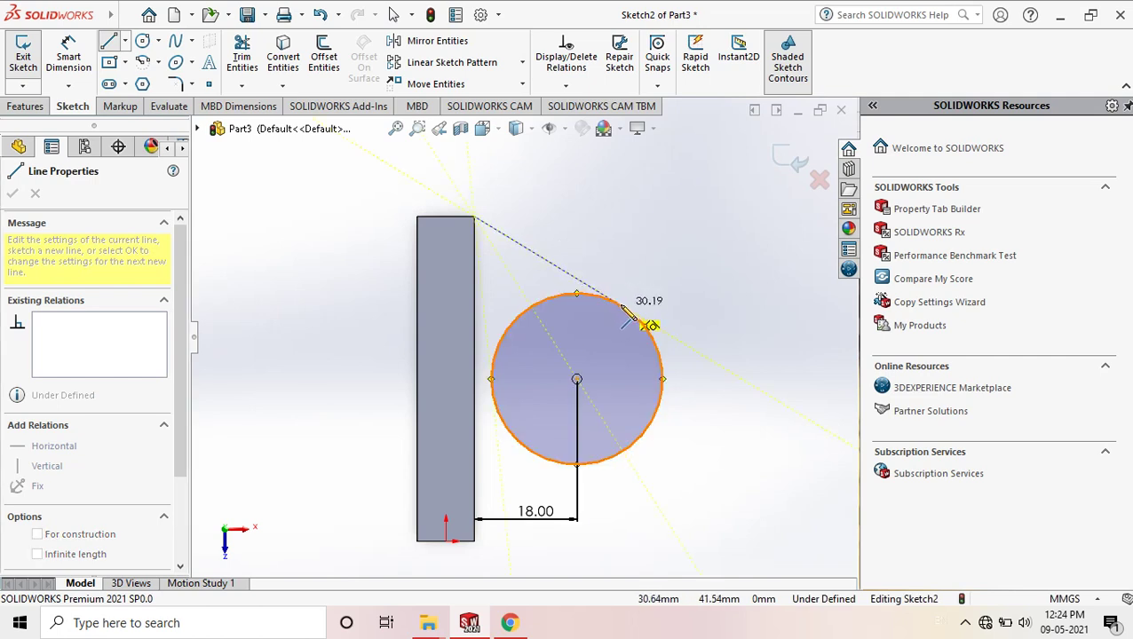
left_click(622, 309)
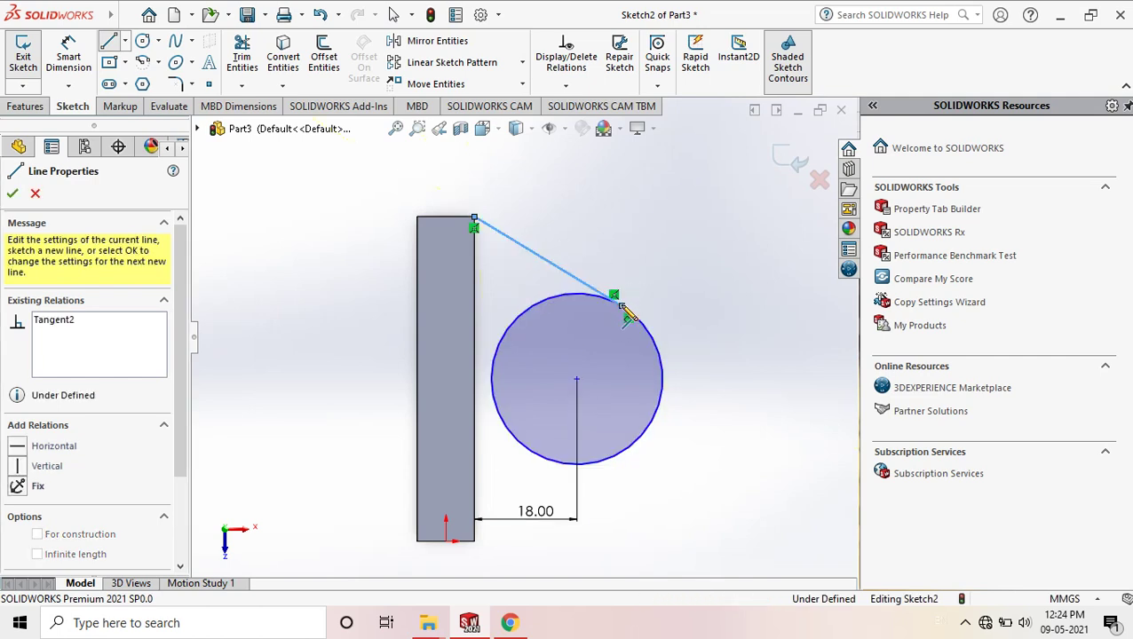
right_click(688, 245)
left_click(718, 245)
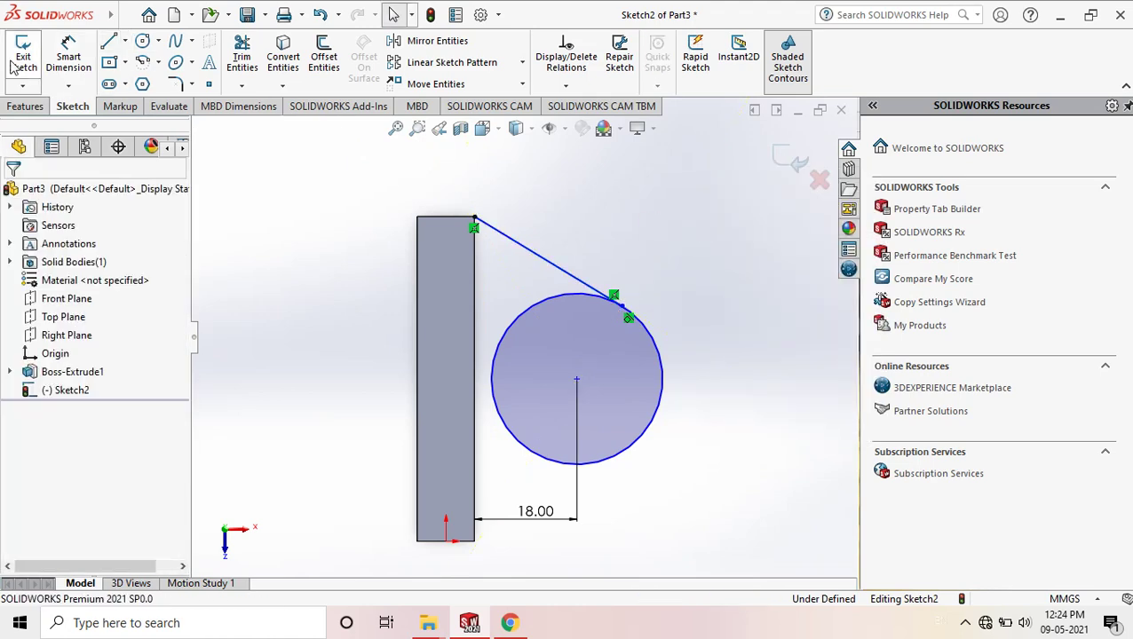
Draw a line from the plate's lower corner nearest the circle to a point on the circle's lower side.
left_click(108, 42)
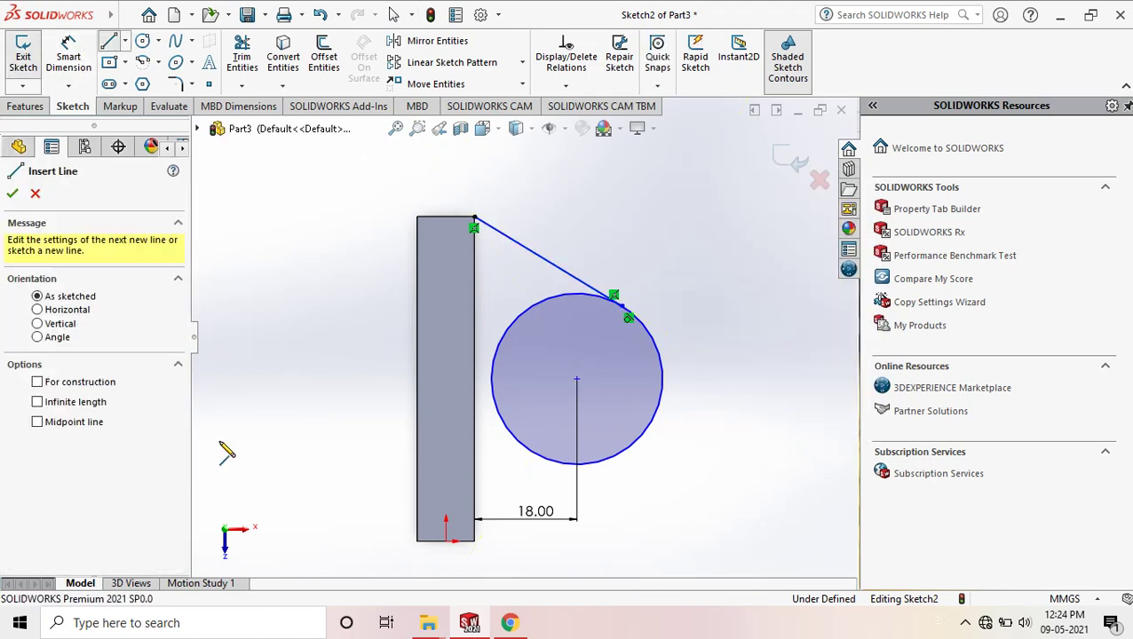
left_click(475, 542)
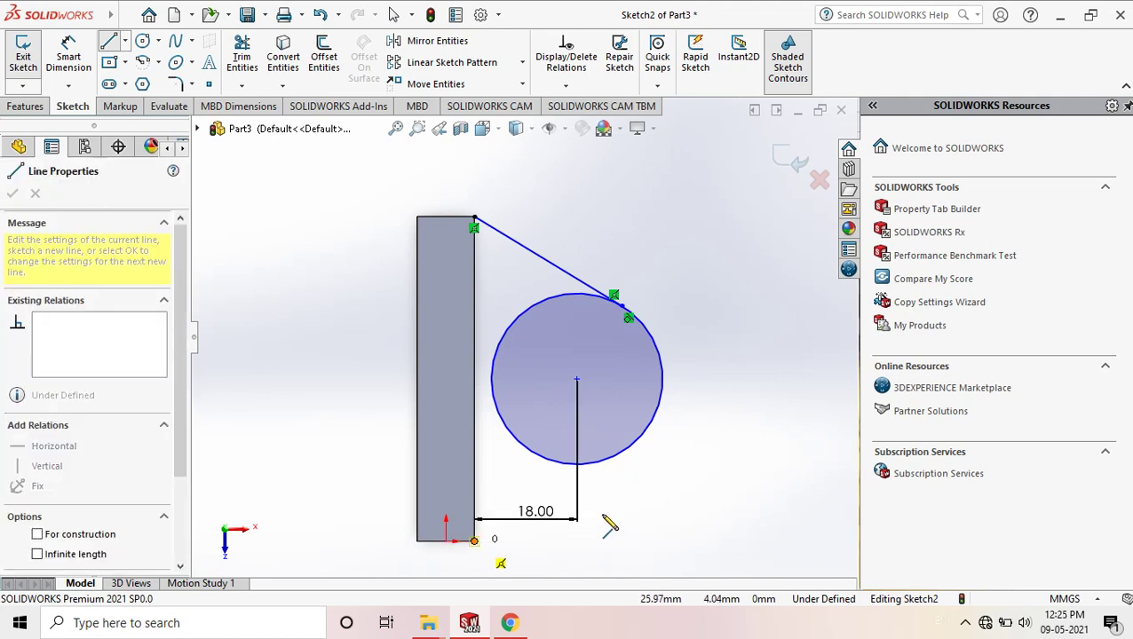
left_click(611, 476)
right_click(758, 417)
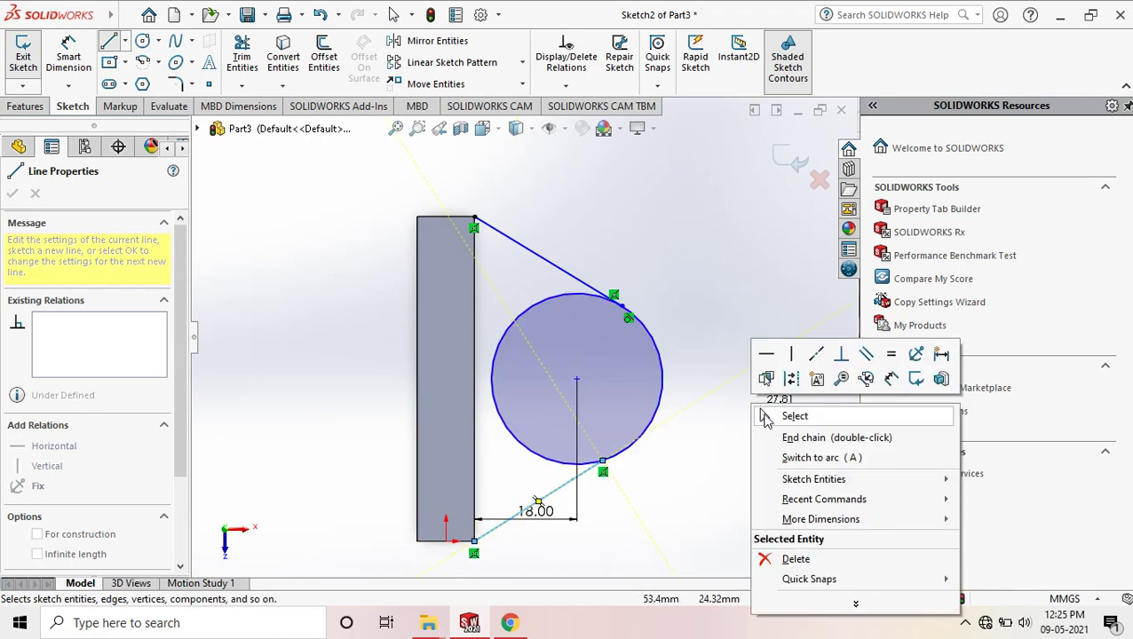
left_click(769, 411)
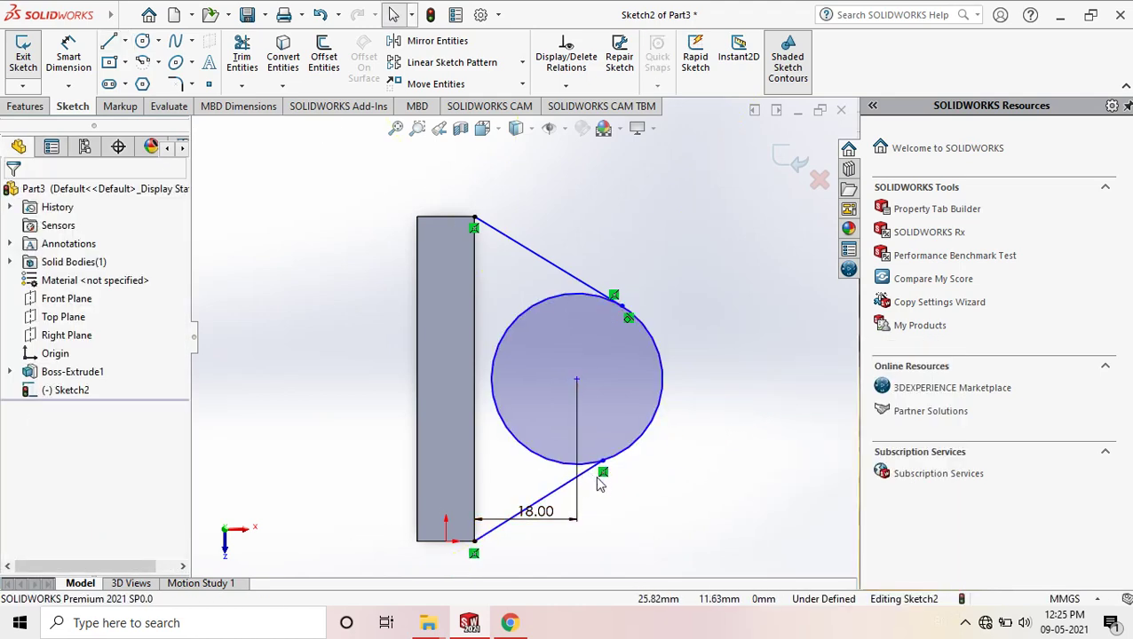
Add a tangent relation between the circle and the lower sloping line.
left_click(647, 431)
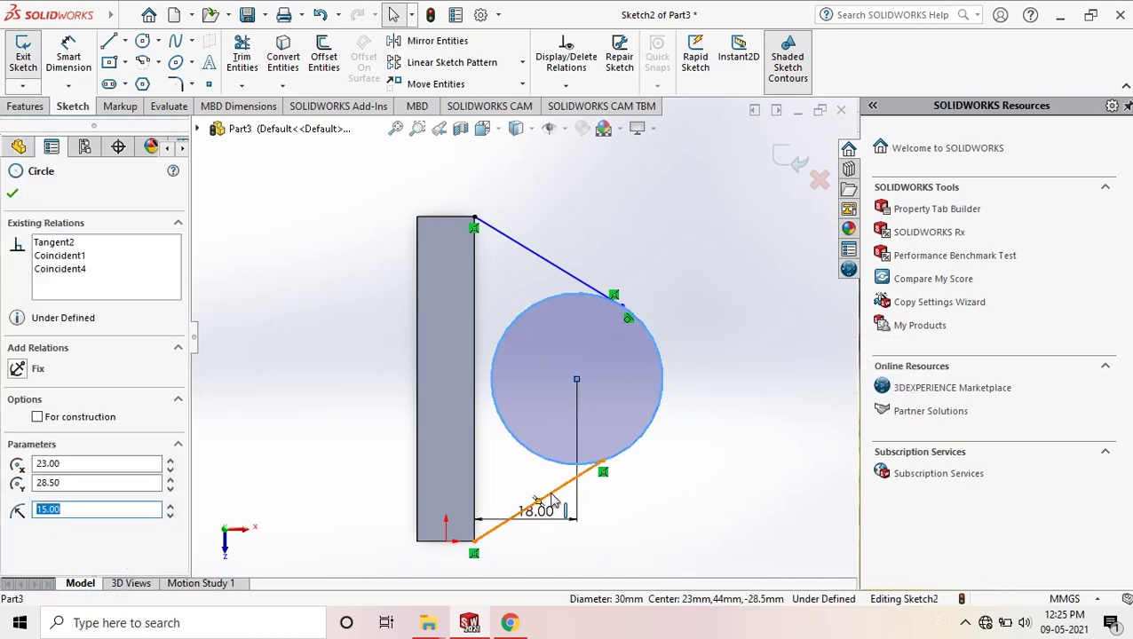
left_click(562, 491, "ctrl")
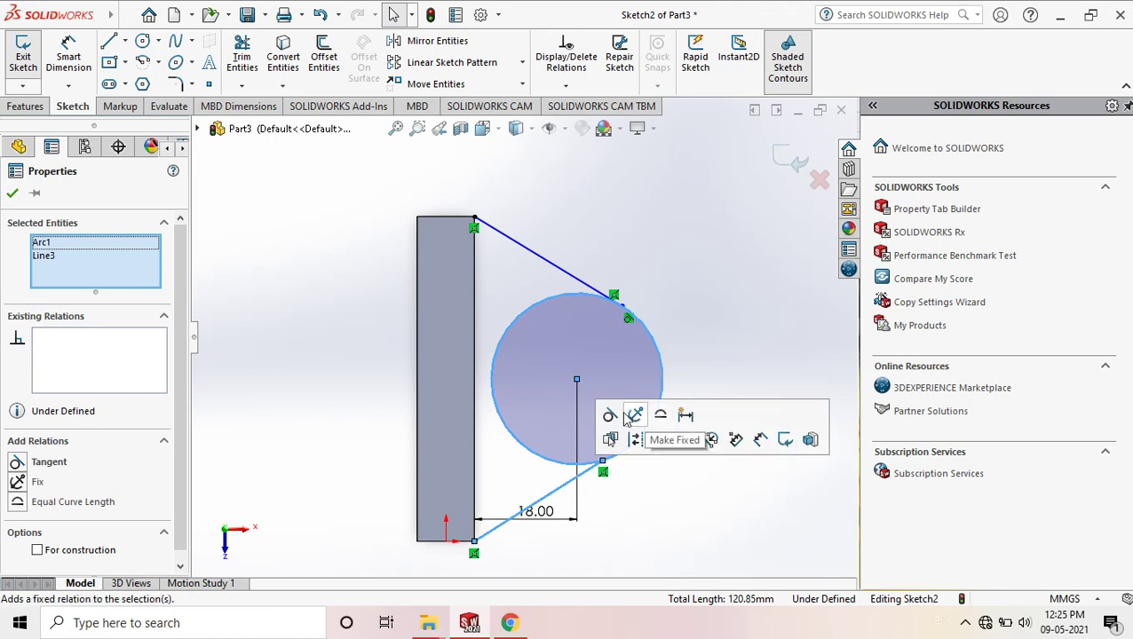
left_click(609, 416)
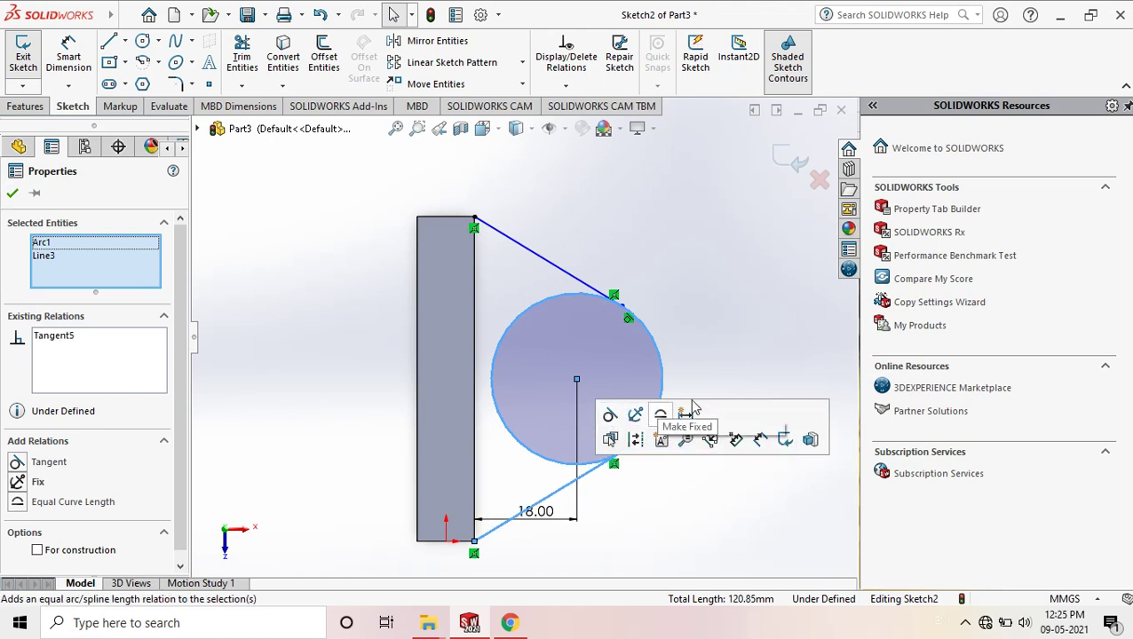
left_click(750, 324)
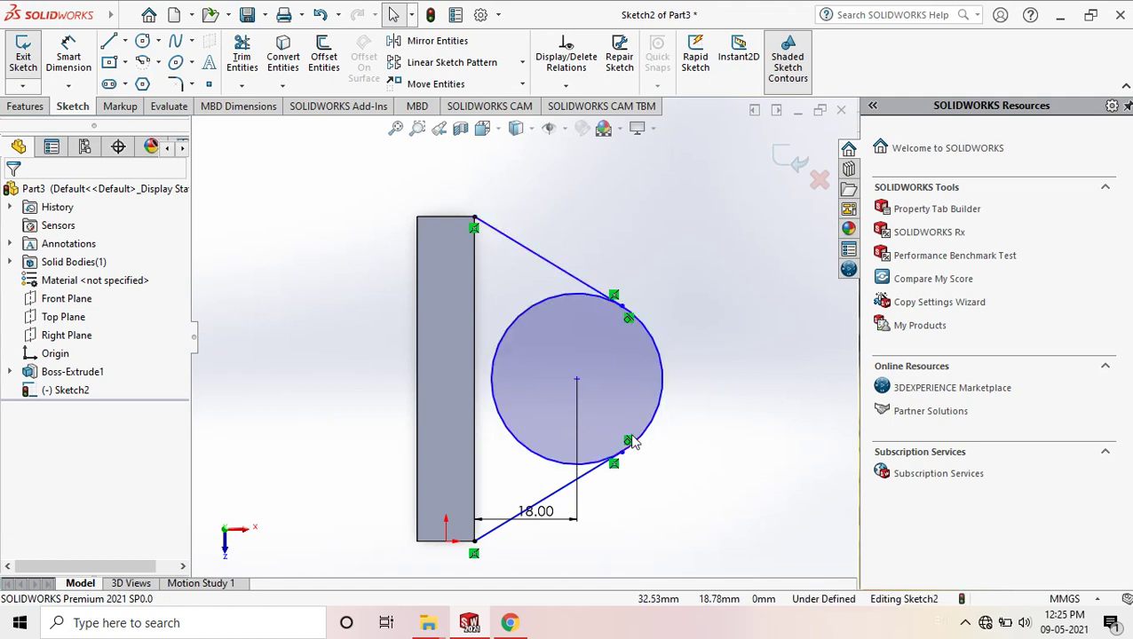
Close the profile with a vertical line along the plate's edge, and power trim the circle's arc inside the profile.
left_click(109, 41)
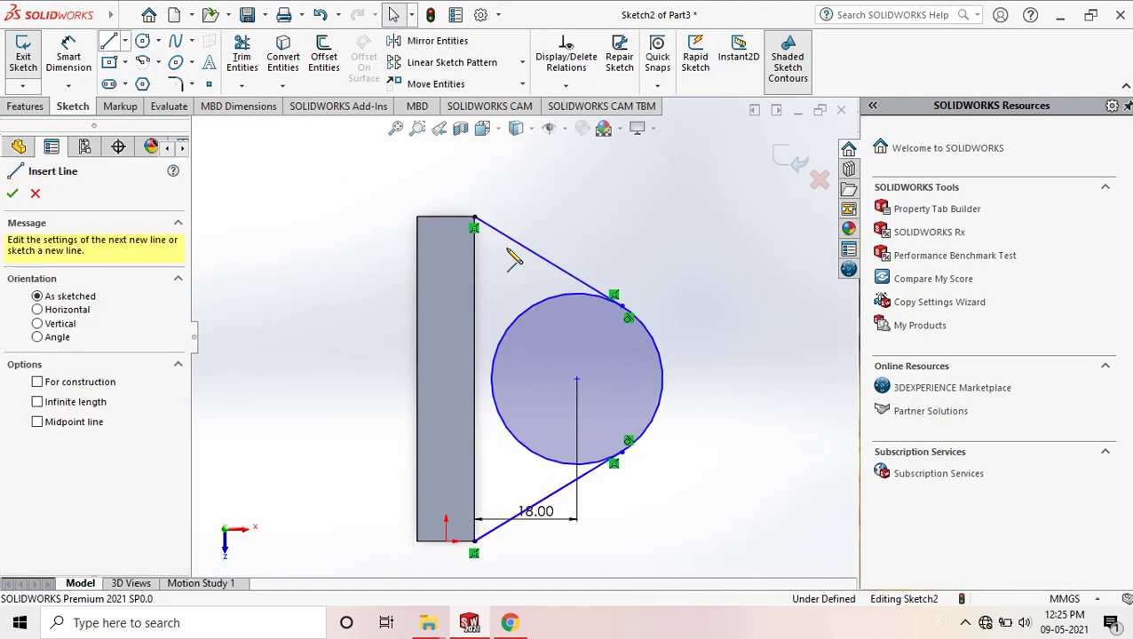
left_click(474, 218)
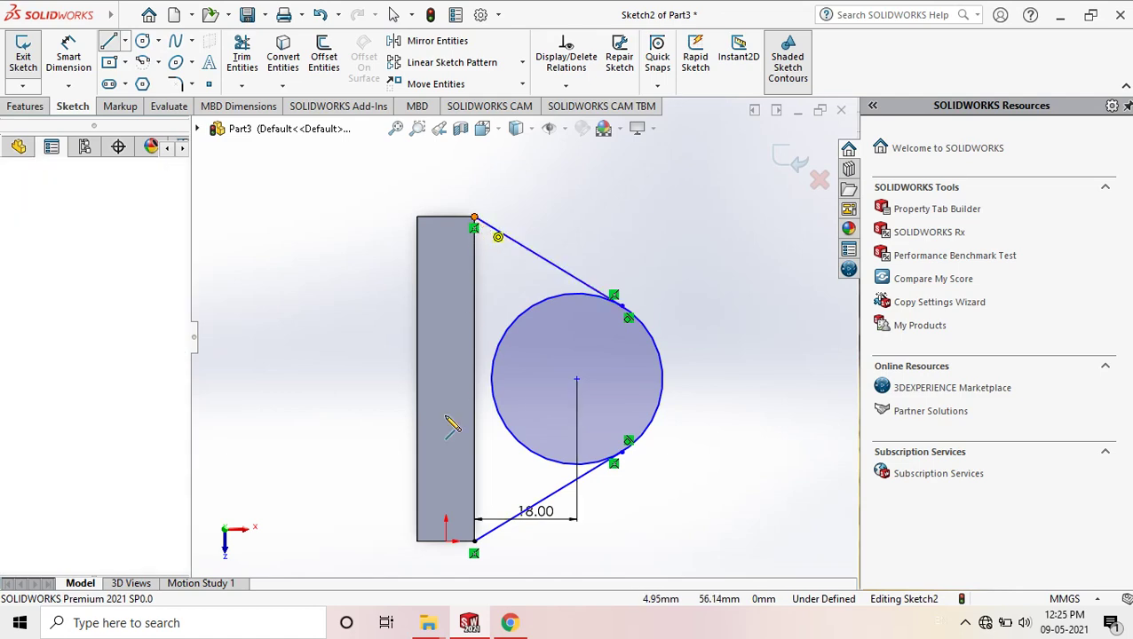
left_click(475, 540)
right_click(681, 222)
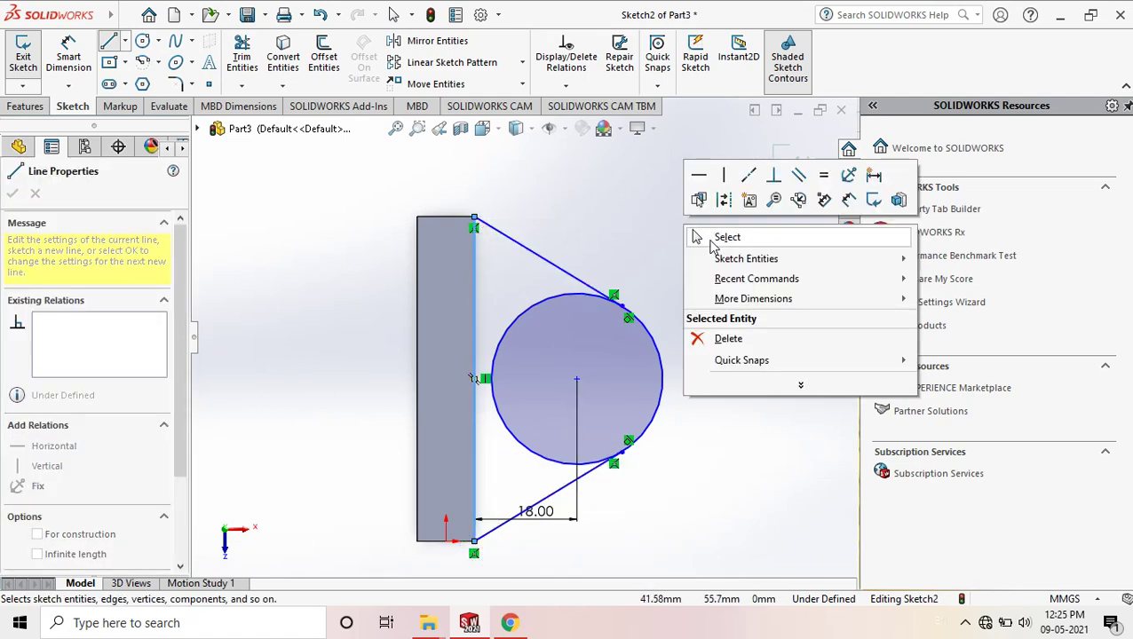
left_click(703, 235)
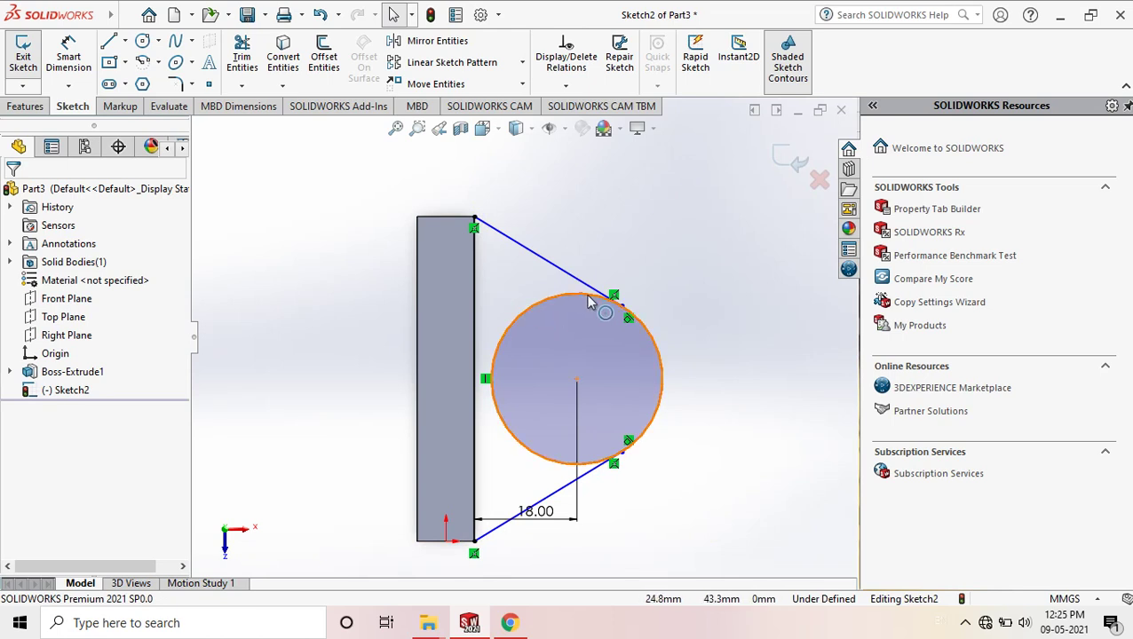
left_click(241, 55)
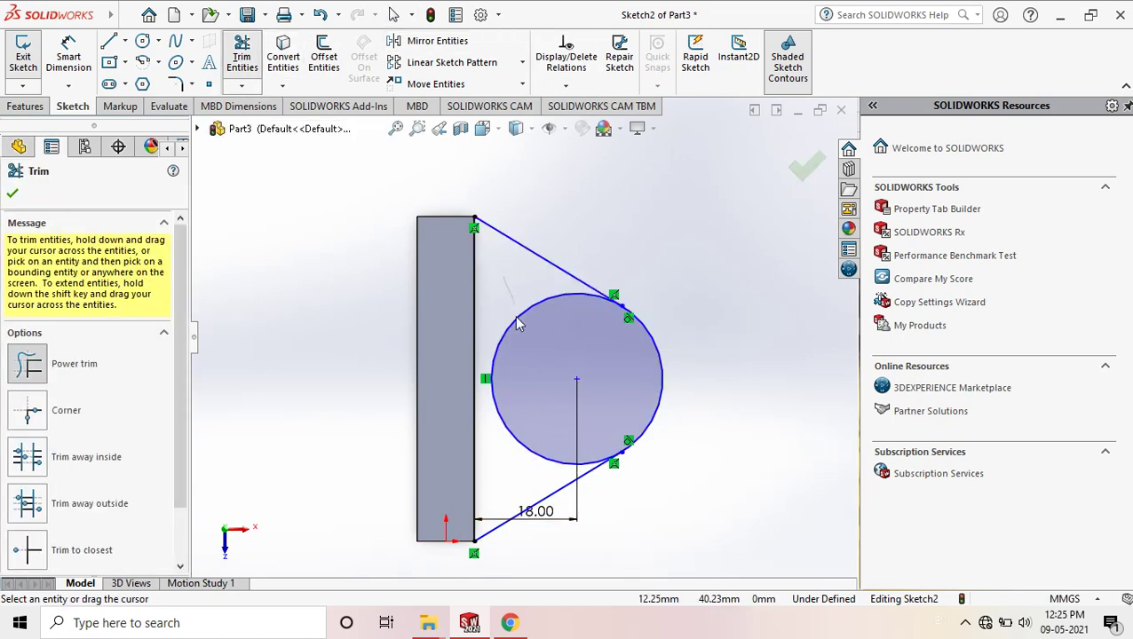
left_click_drag(520, 325, 519, 323)
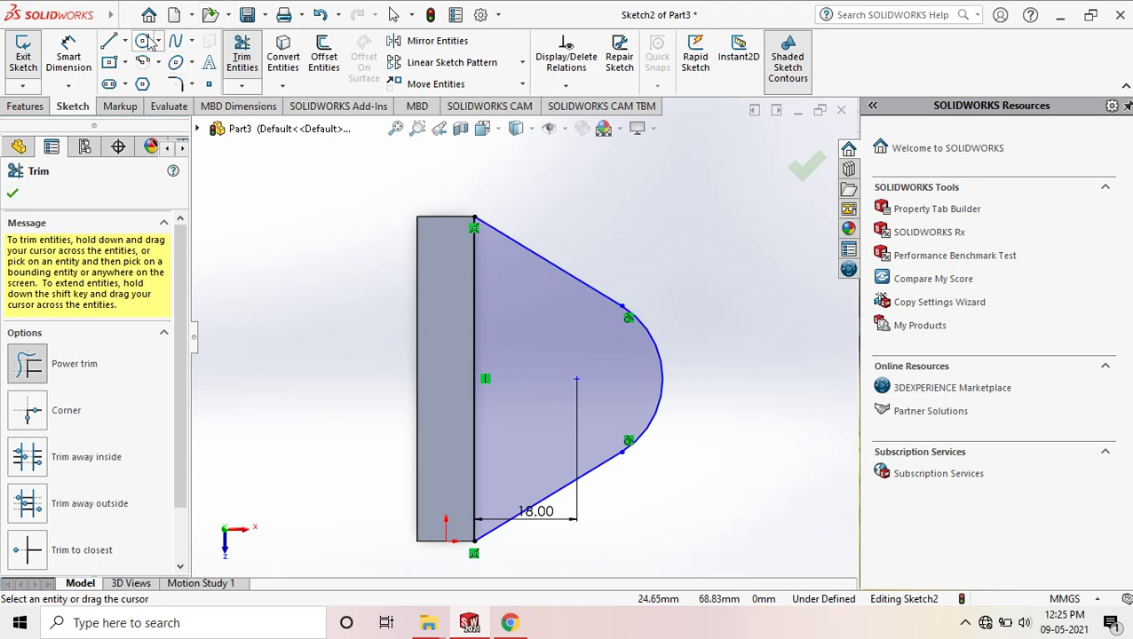
Check the hole size in the manual drawing, draw an 8 mm radius circle centred on the rounded end's arc centre, and close the sketch.
left_click(509, 623)
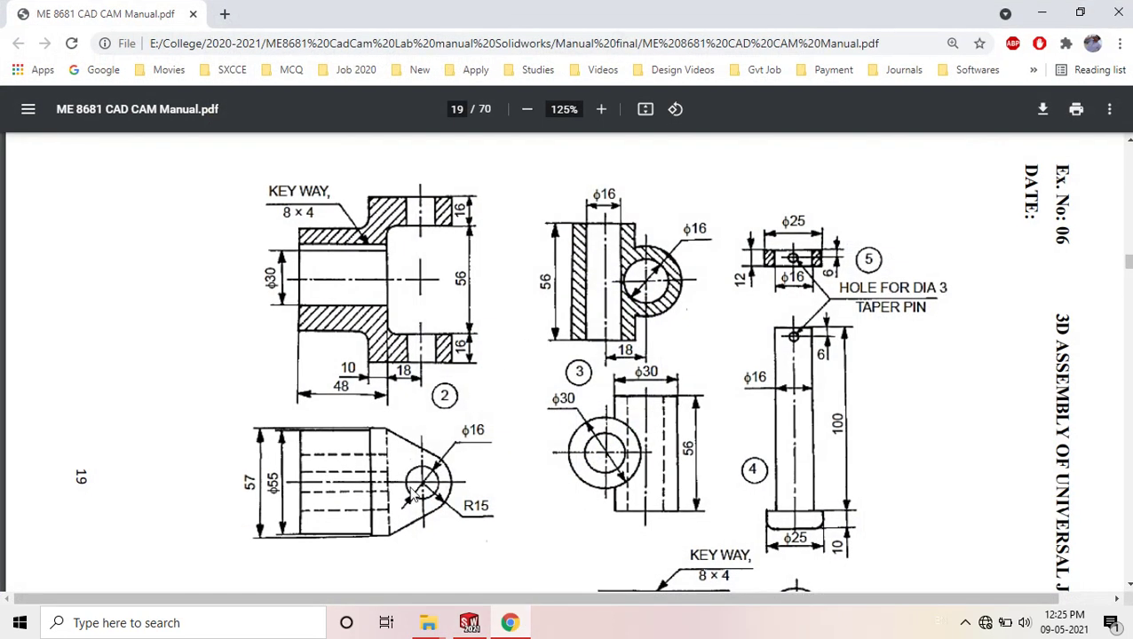
left_click(1042, 21)
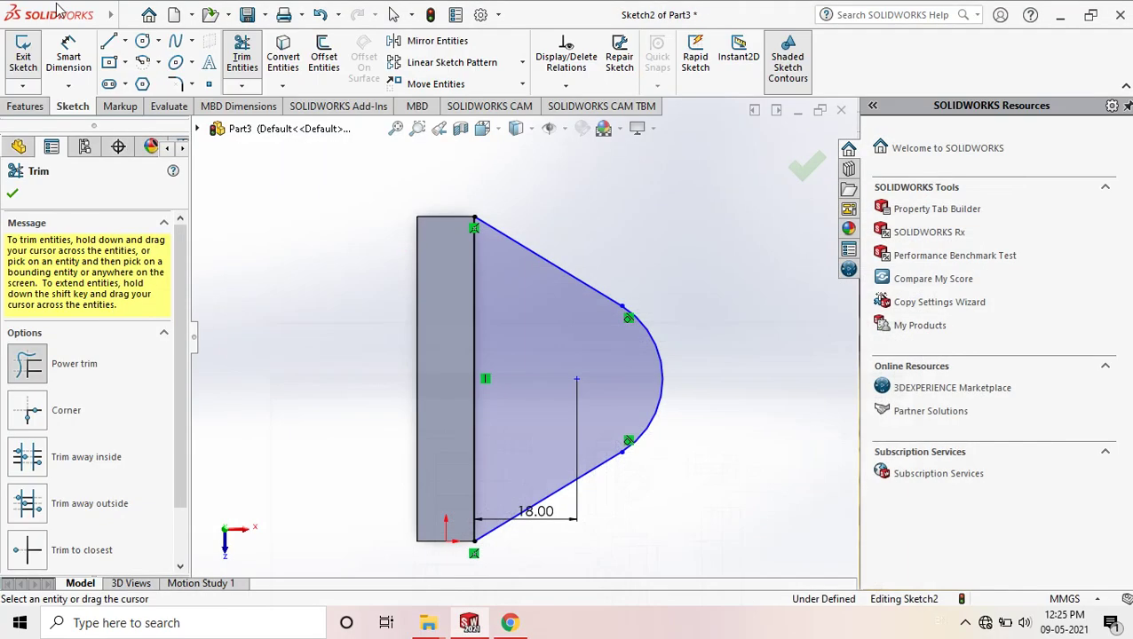
left_click(144, 40)
left_click(576, 380)
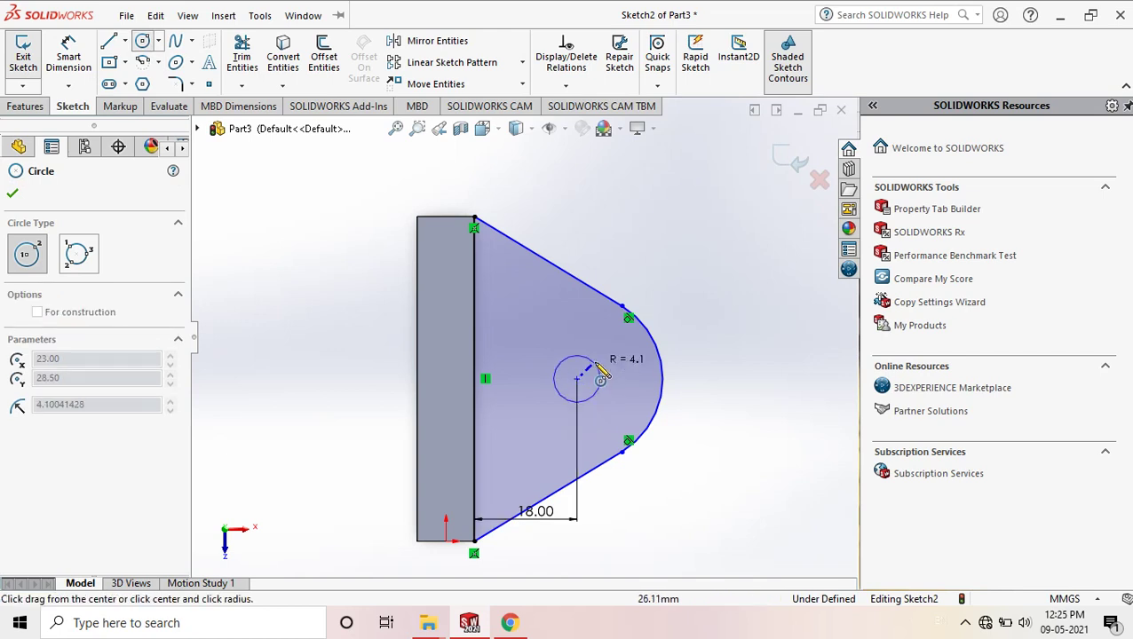
left_click(608, 361)
scroll(89, 497, "down", 1)
double_click(81, 535)
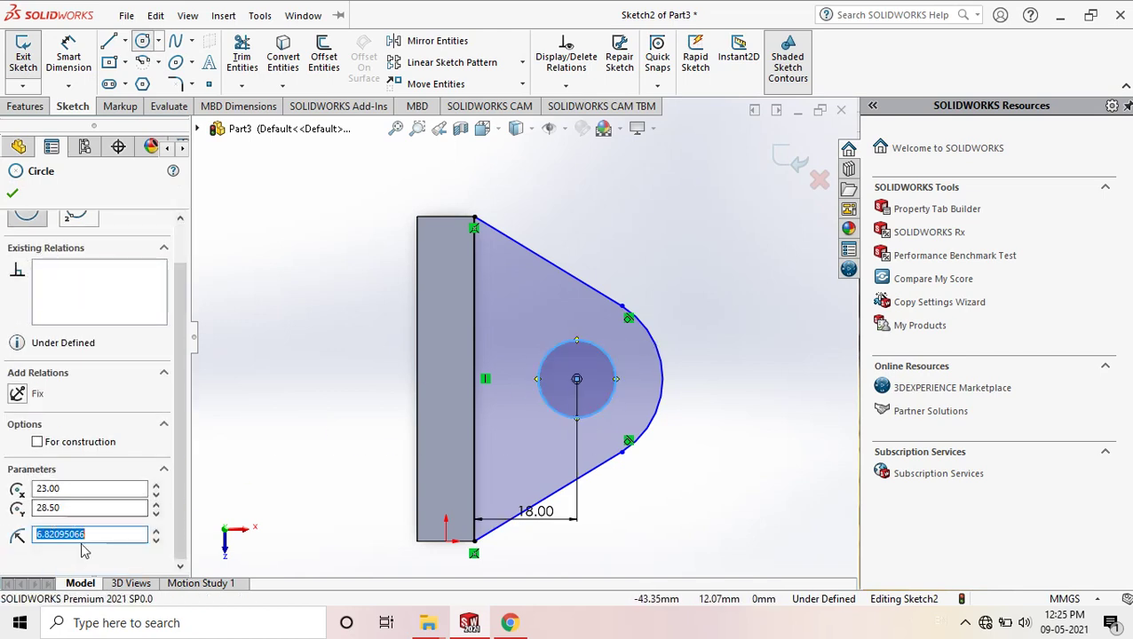
type("8")
key("Return")
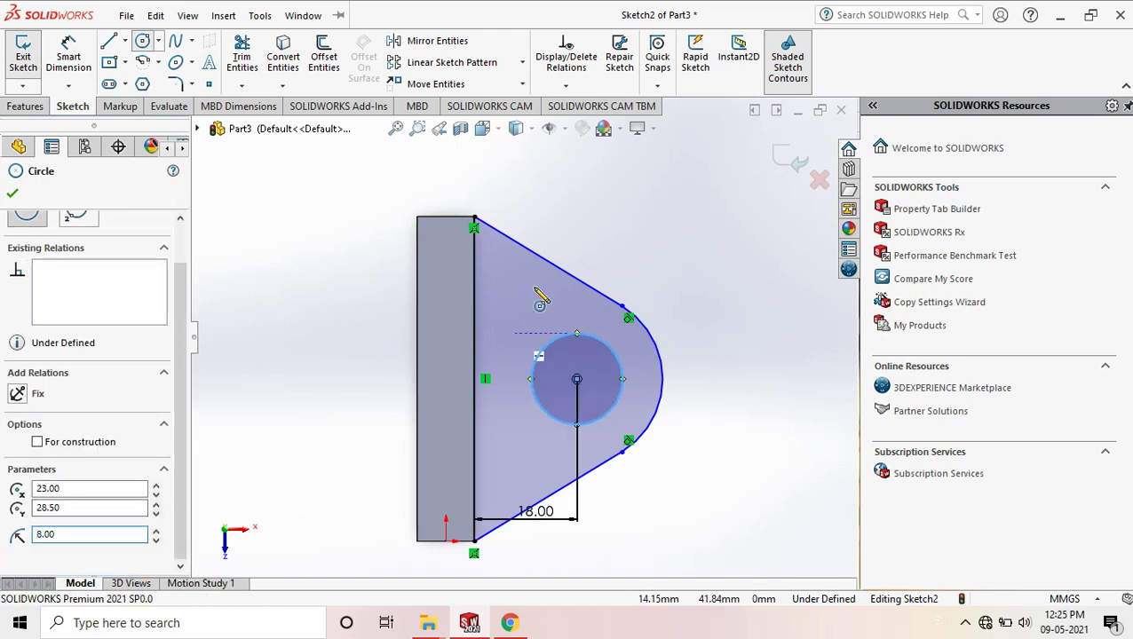
key("Escape")
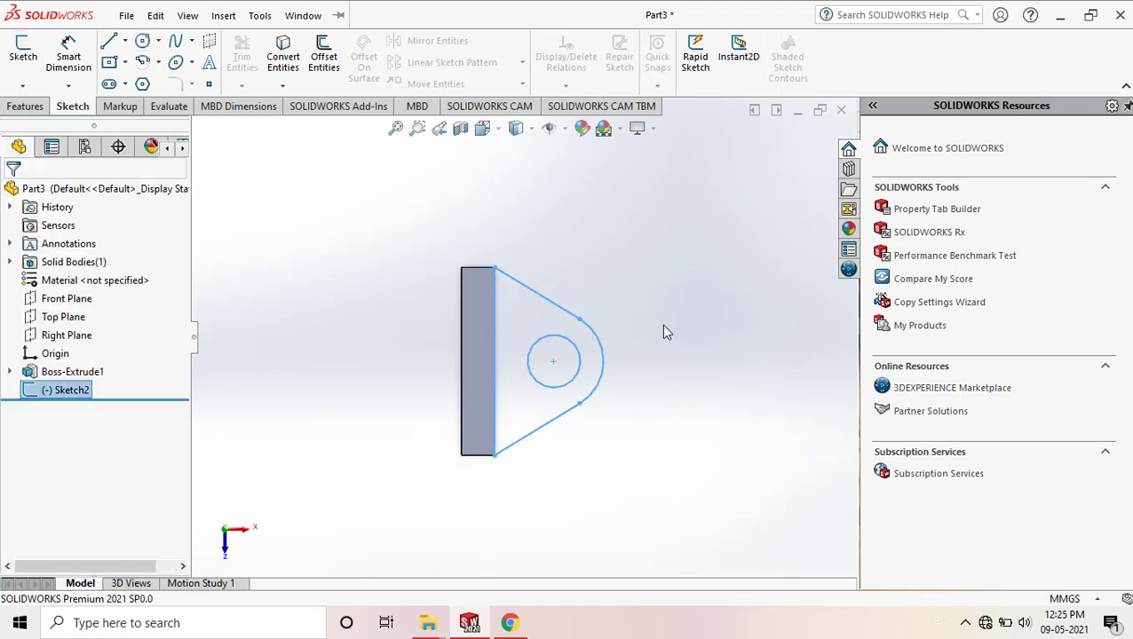
Extrude the lug profile with its hole as a 16 mm blind boss, reversed to run downwards along the plate.
mouse_move(662, 324)
middle_mouse_down()
mouse_move(660, 195)
mouse_move(635, 172)
middle_mouse_up()
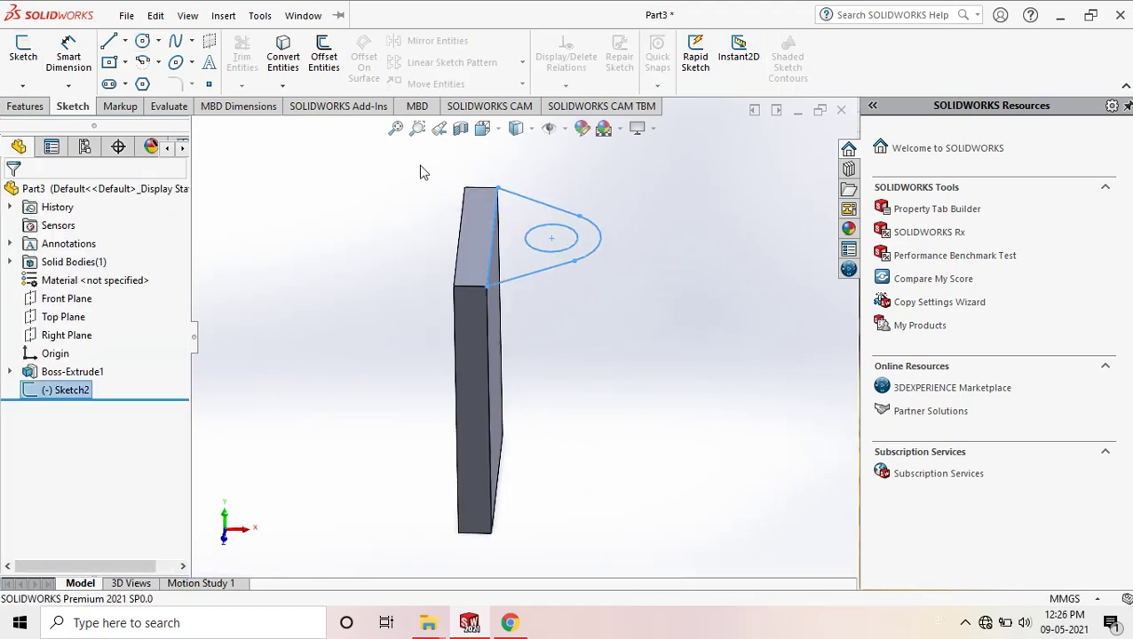
left_click(25, 105)
left_click(30, 58)
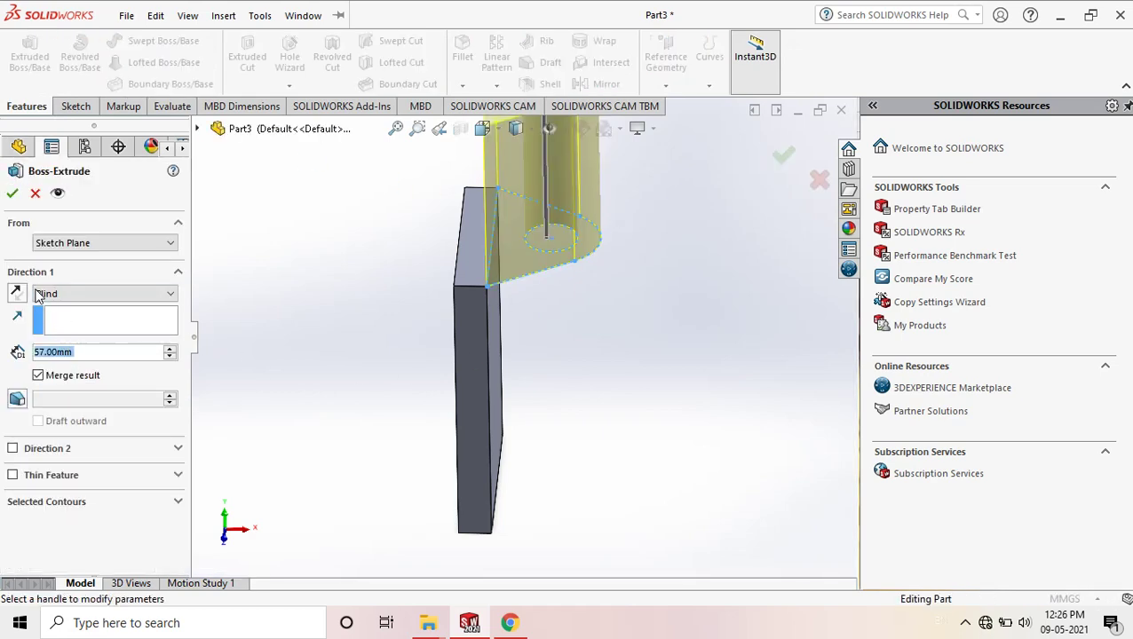
left_click(16, 292)
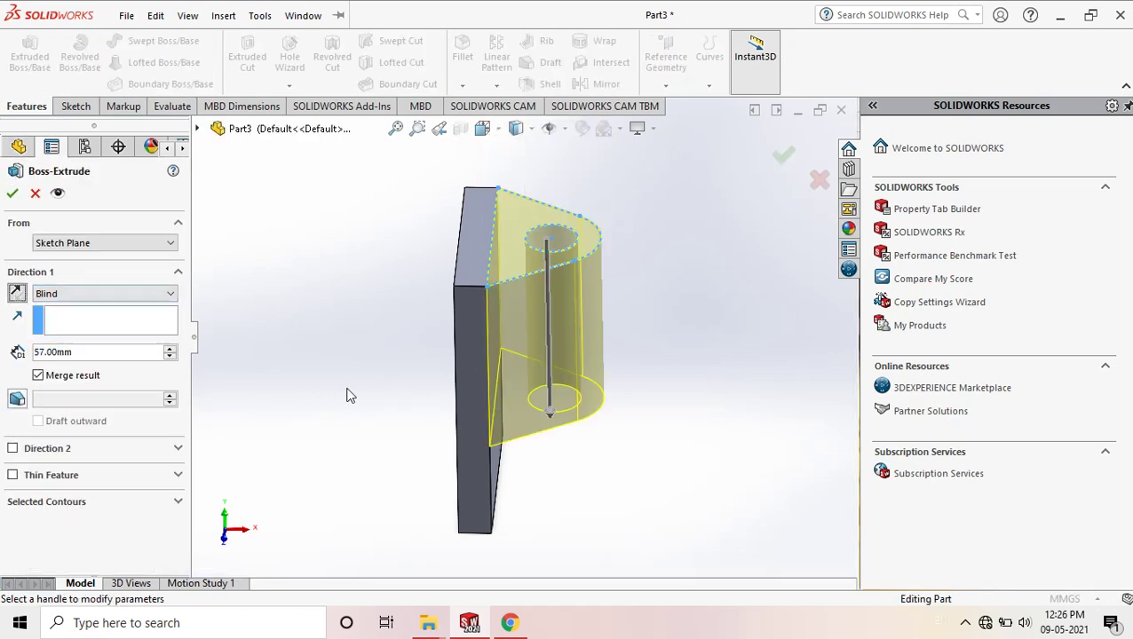
left_click(511, 625)
left_click(514, 622)
left_click_drag(73, 352, 4, 352)
type("25")
key("Return")
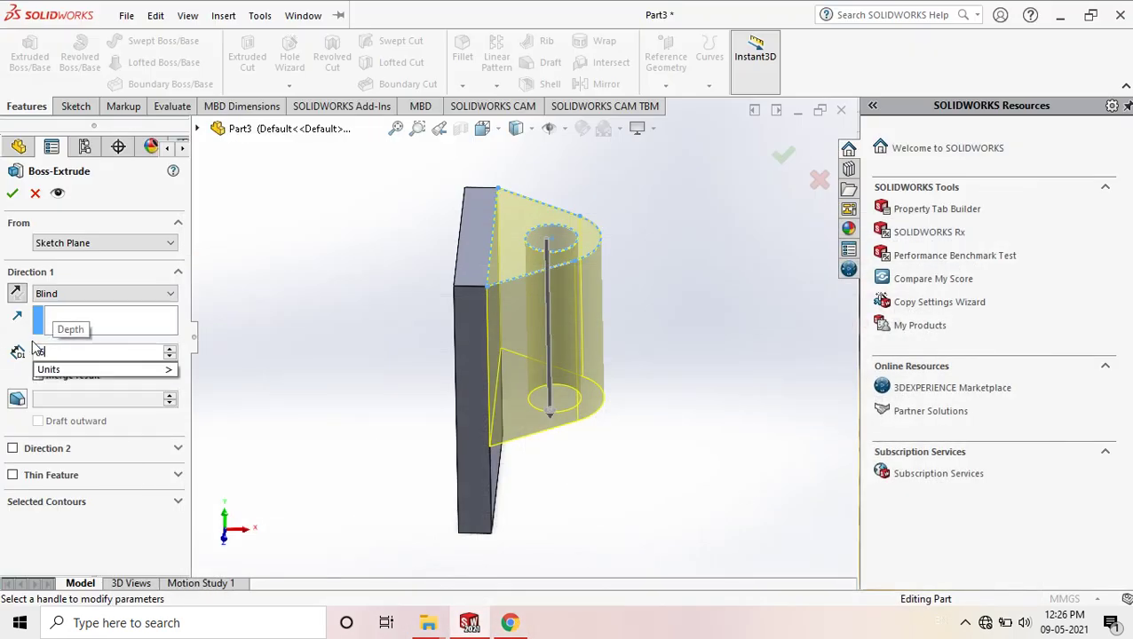
left_click(784, 156)
middle_click_drag(704, 260, 608, 293)
key("Escape")
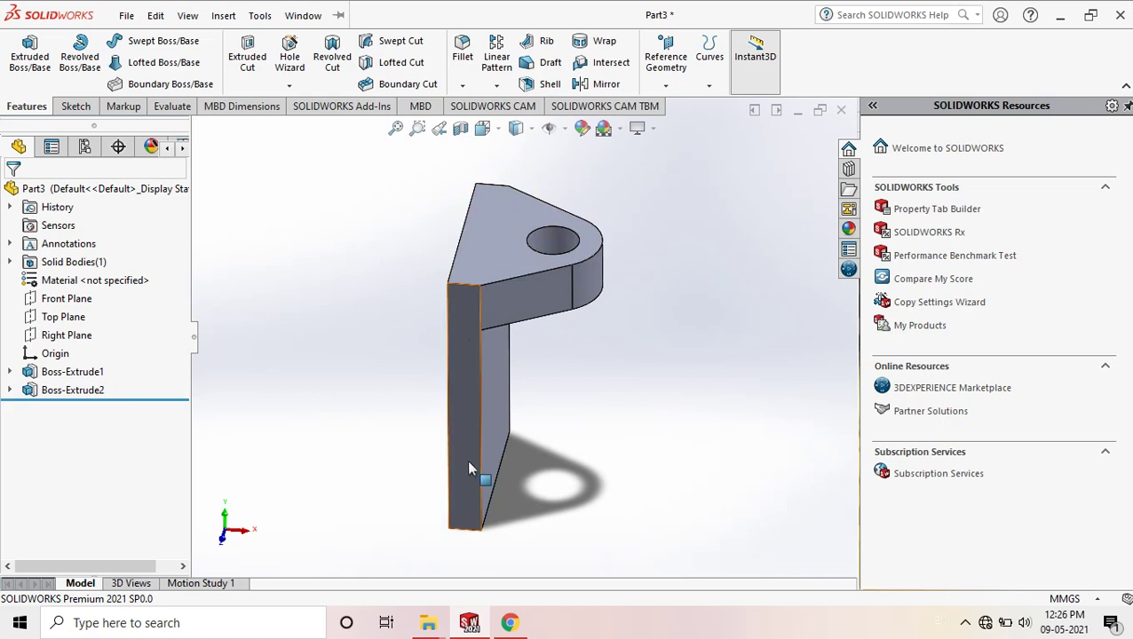
Check the fork layout in the manual drawing and mirror the lug extrusion about the Top Plane.
left_click(510, 623)
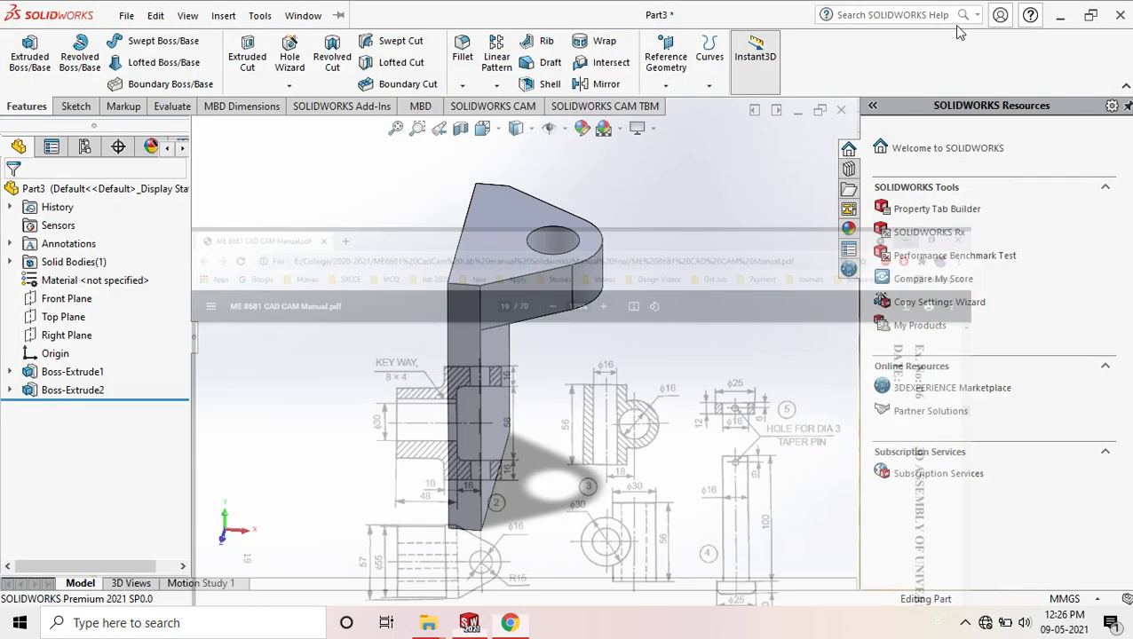
left_click(1042, 14)
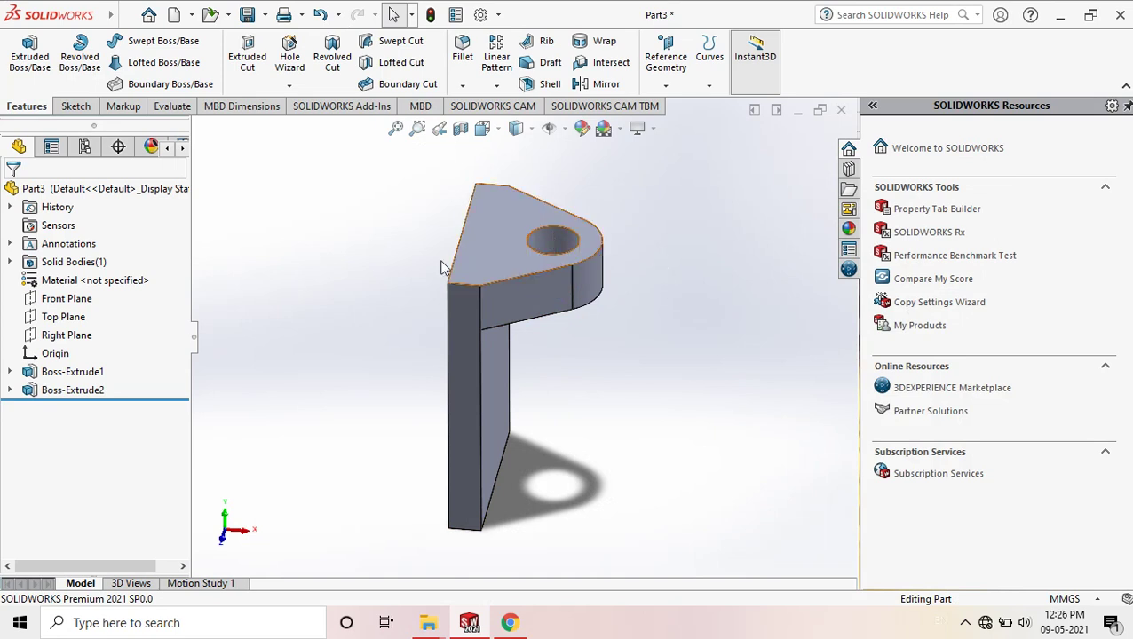
left_click(71, 390)
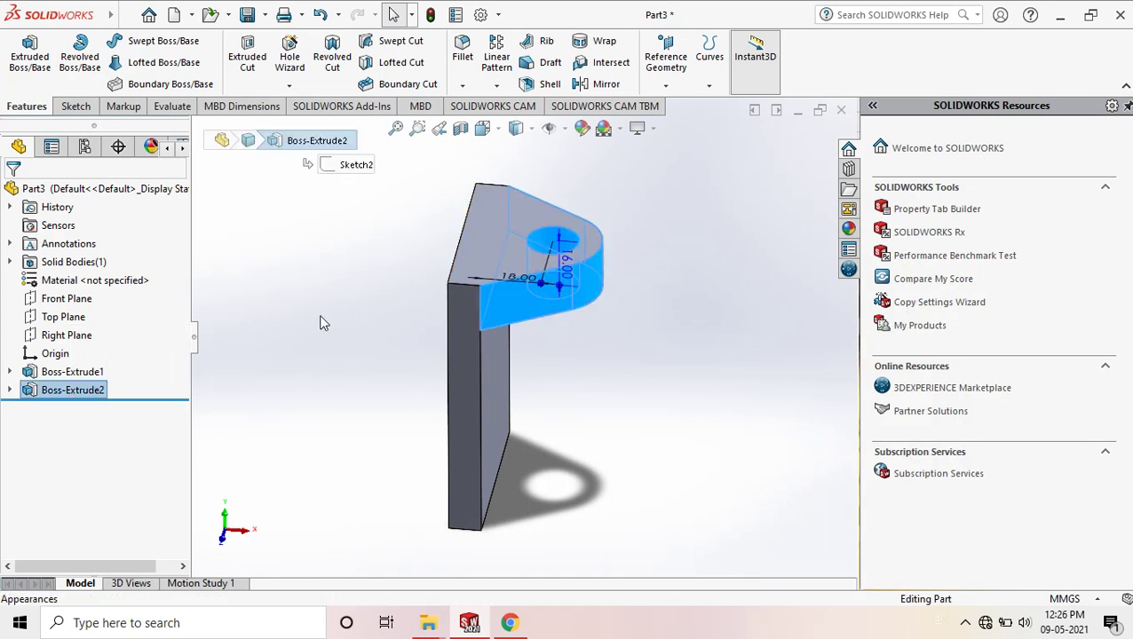
left_click(600, 83)
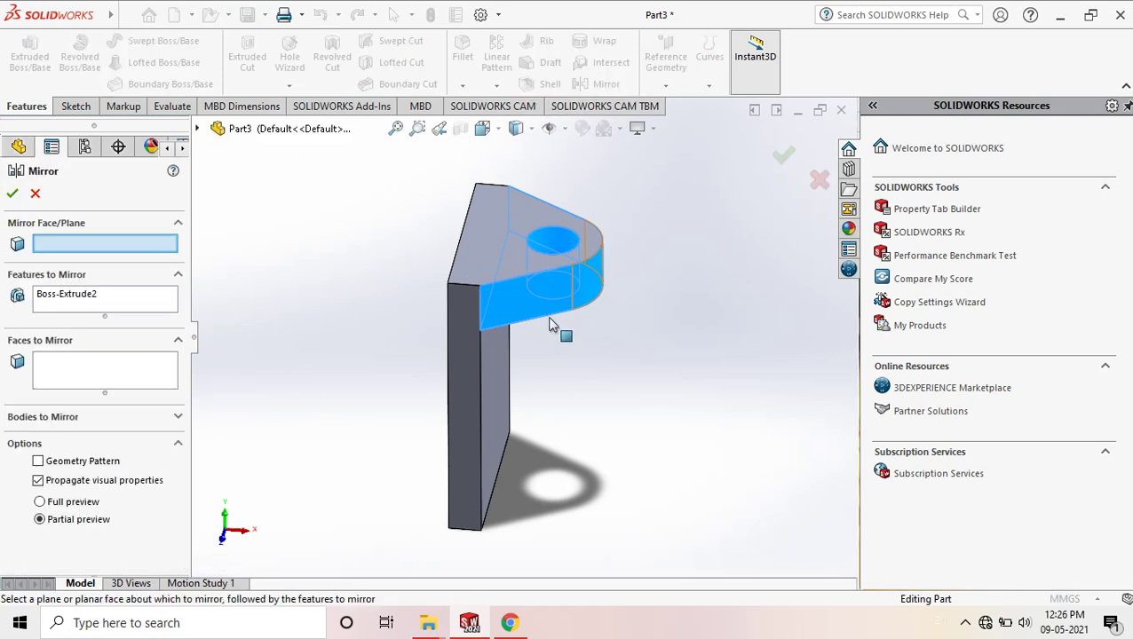
left_click(198, 130)
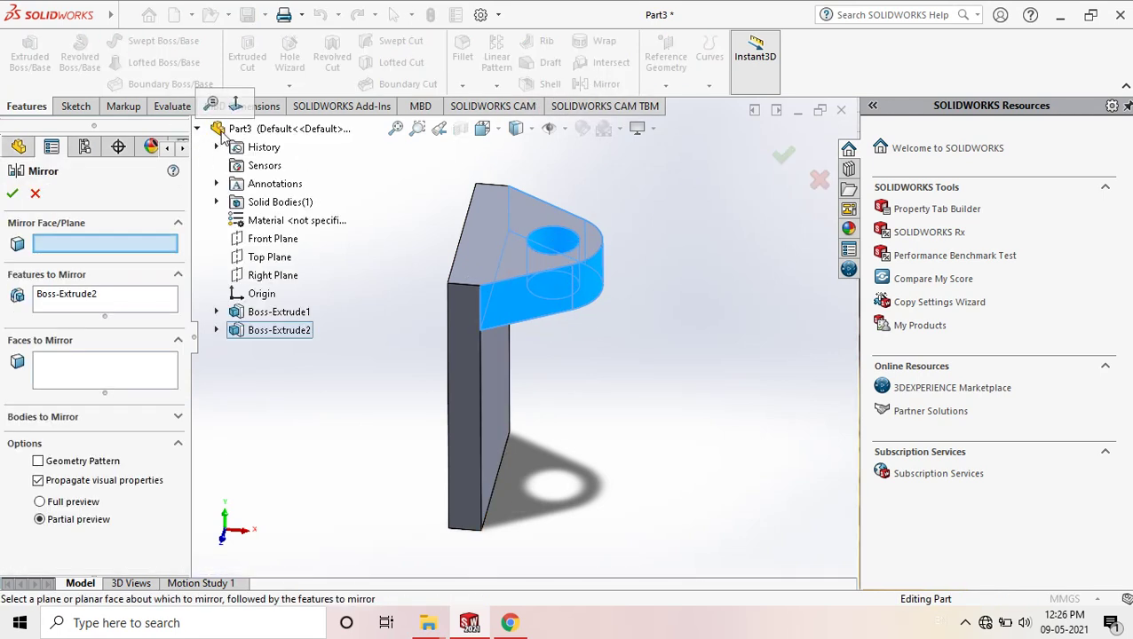
left_click(271, 260)
left_click(783, 157)
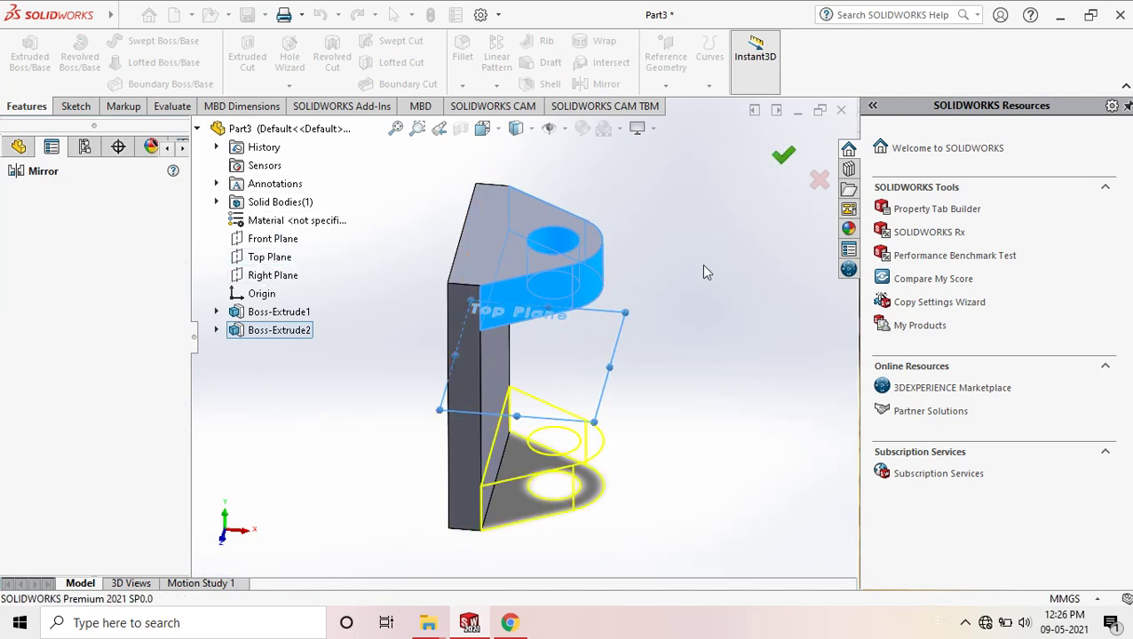
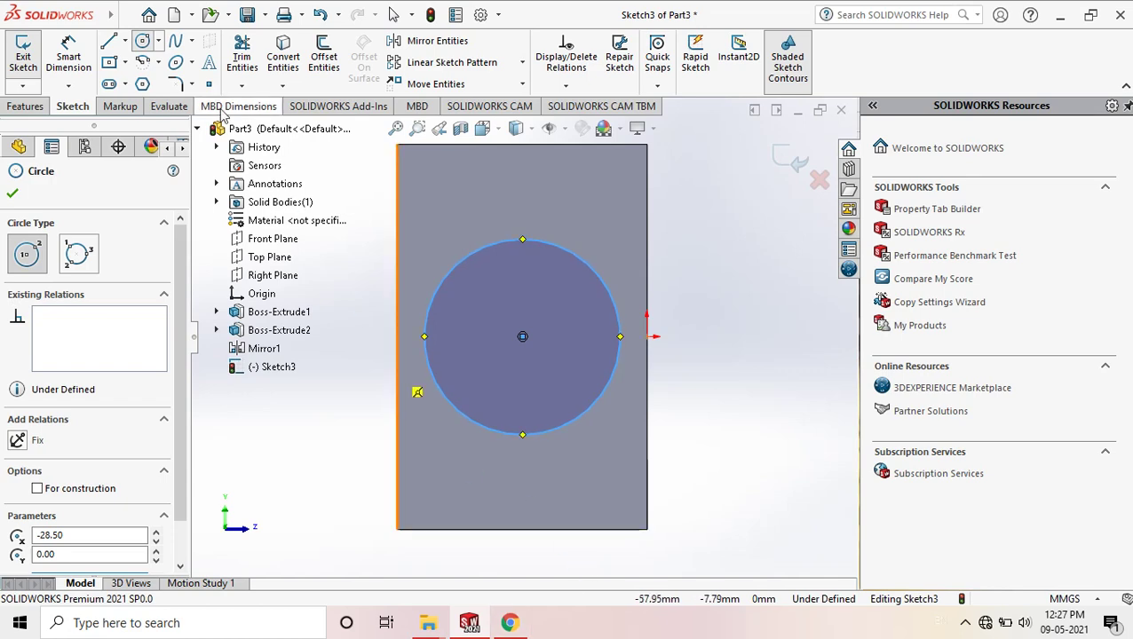
Set the radius of the circle on the plate's back face to 55/2 mm, following the manual drawing, and exit the sketch.
left_click(509, 622)
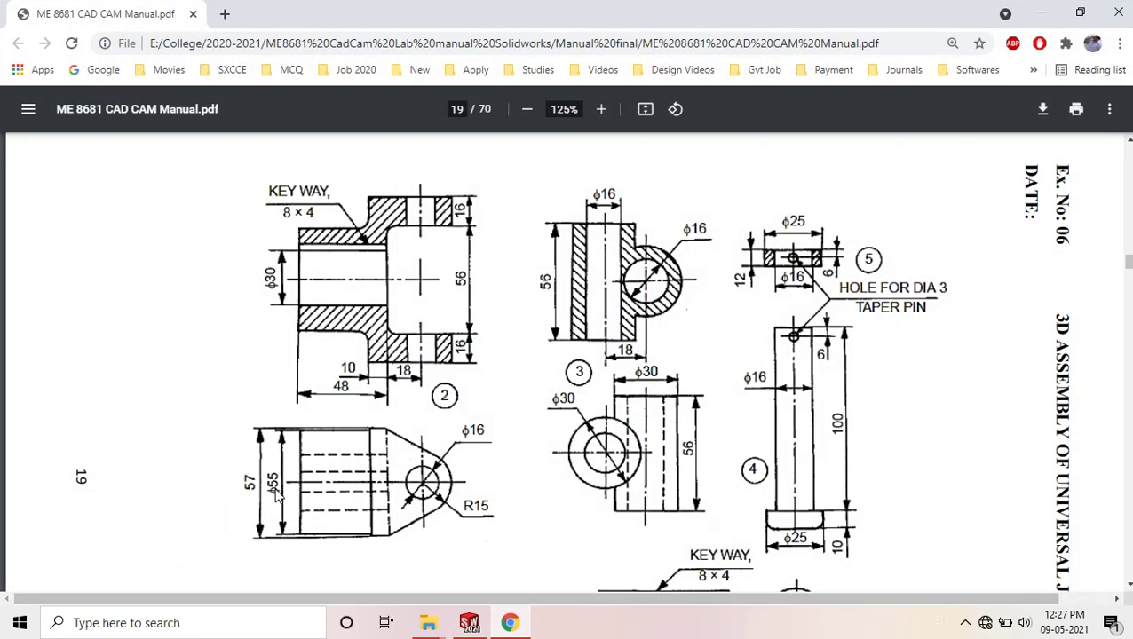
left_click(1042, 13)
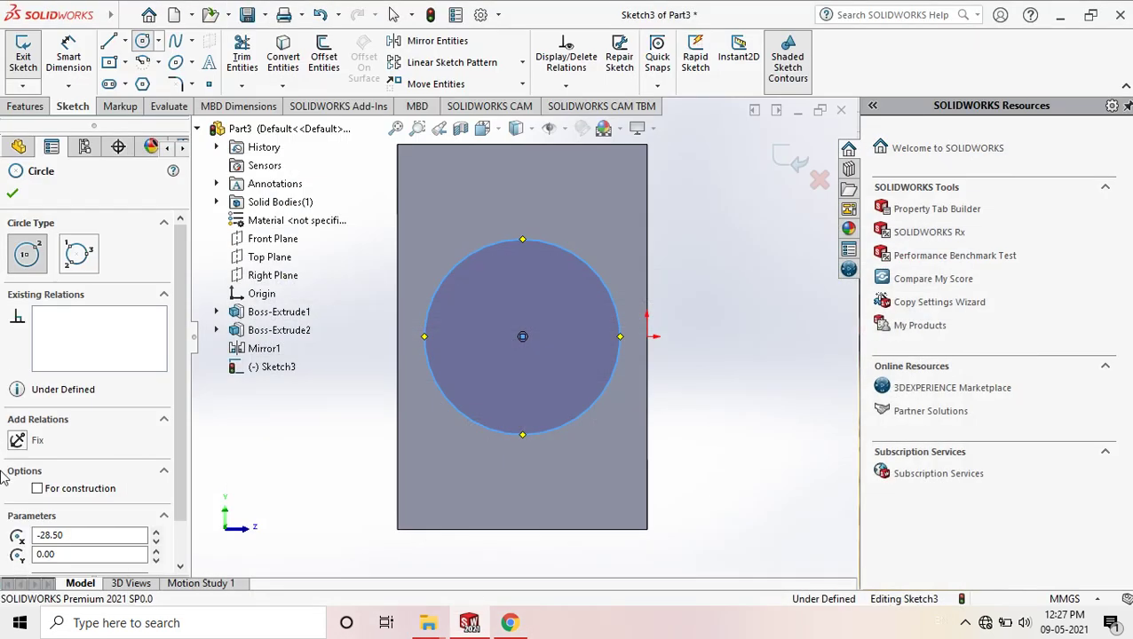
scroll(142, 533, "down", 1)
double_click(89, 534)
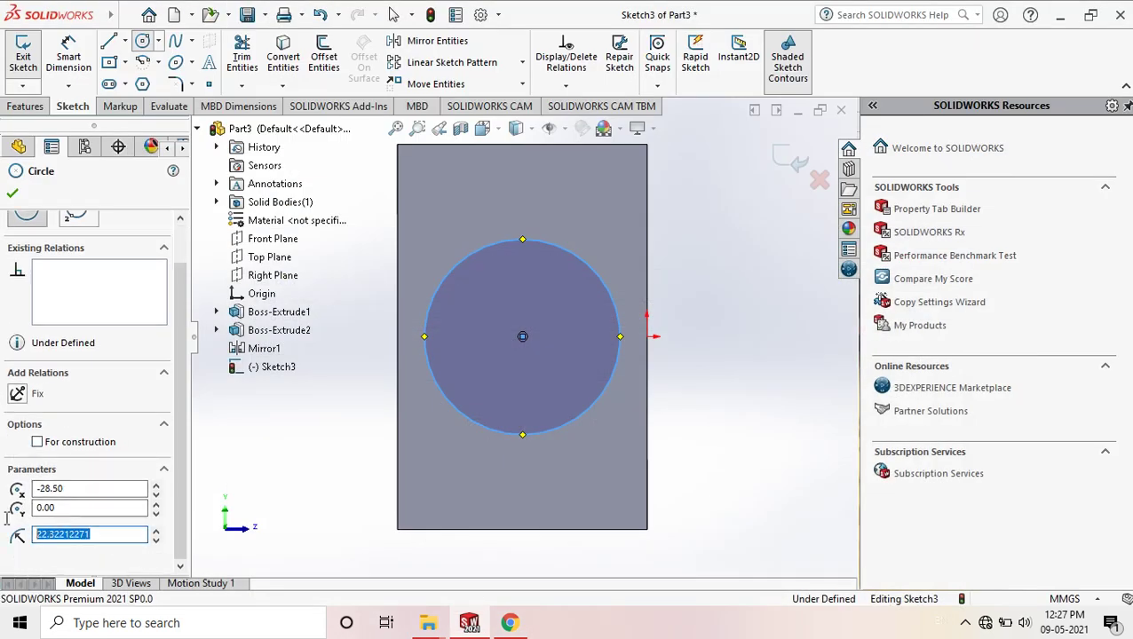
type("55/2")
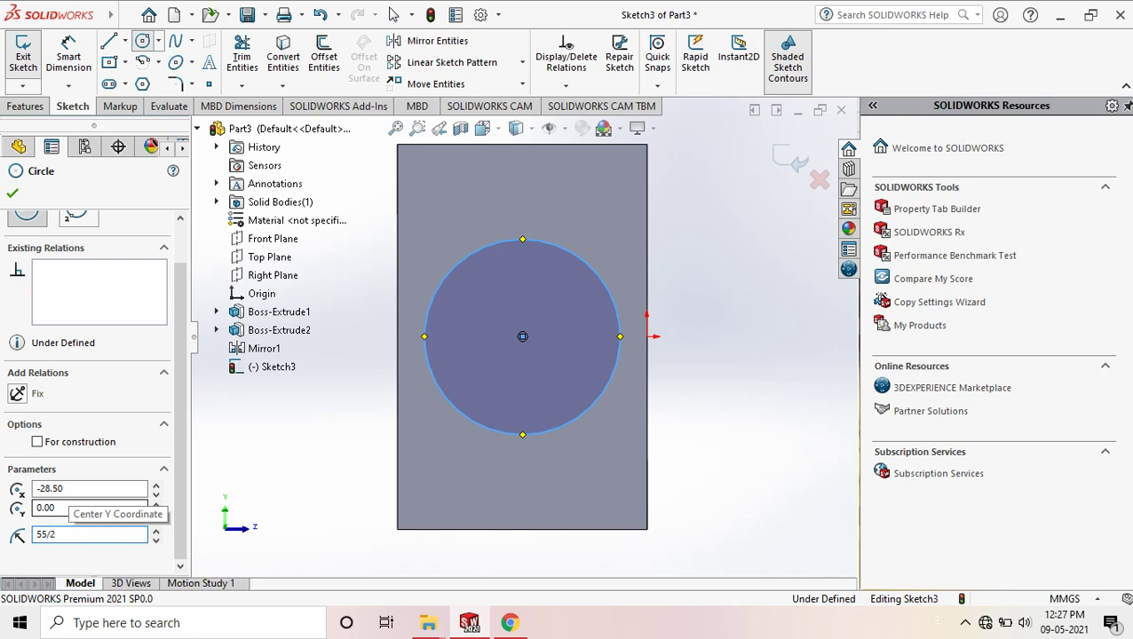
key("Return")
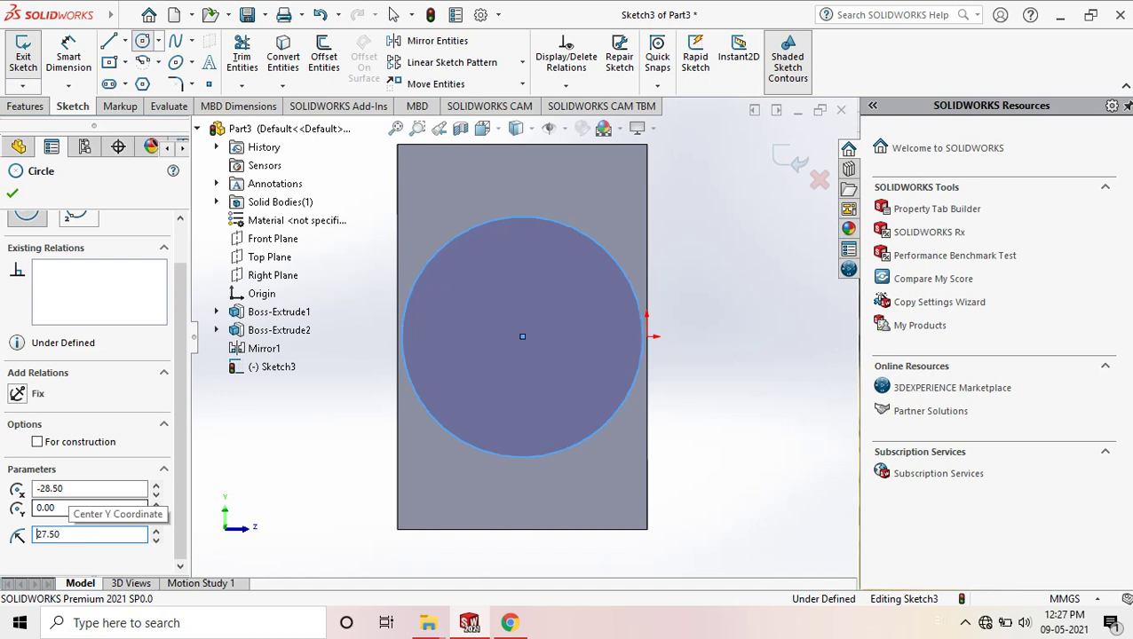
scroll(435, 315, "down", 3)
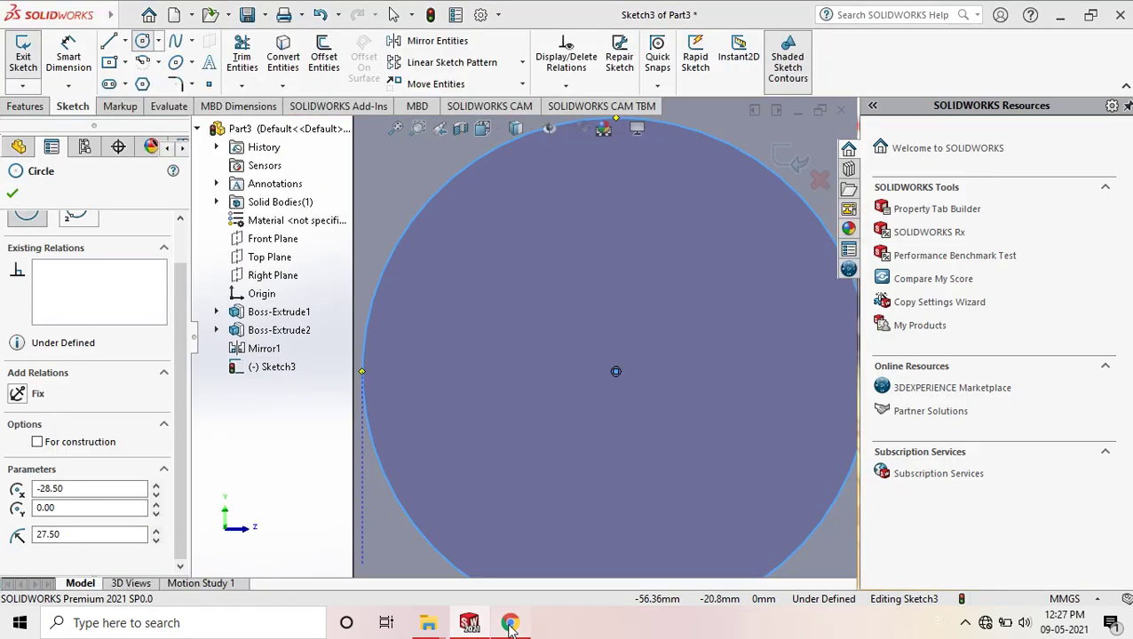
left_click(511, 624)
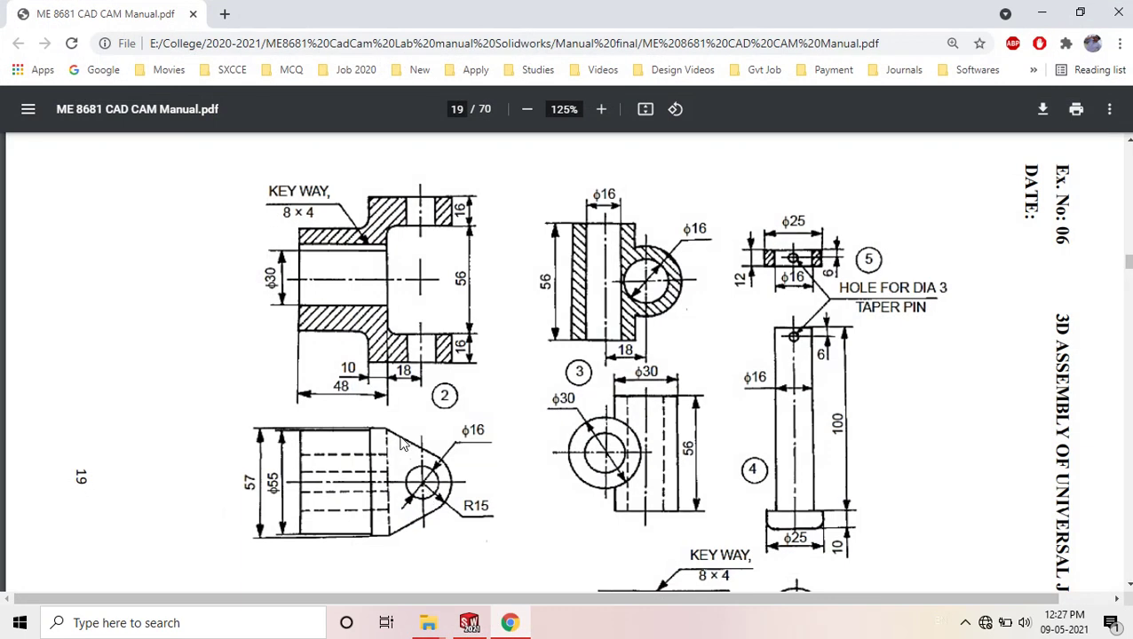
left_click(1042, 12)
scroll(372, 384, "up", 3)
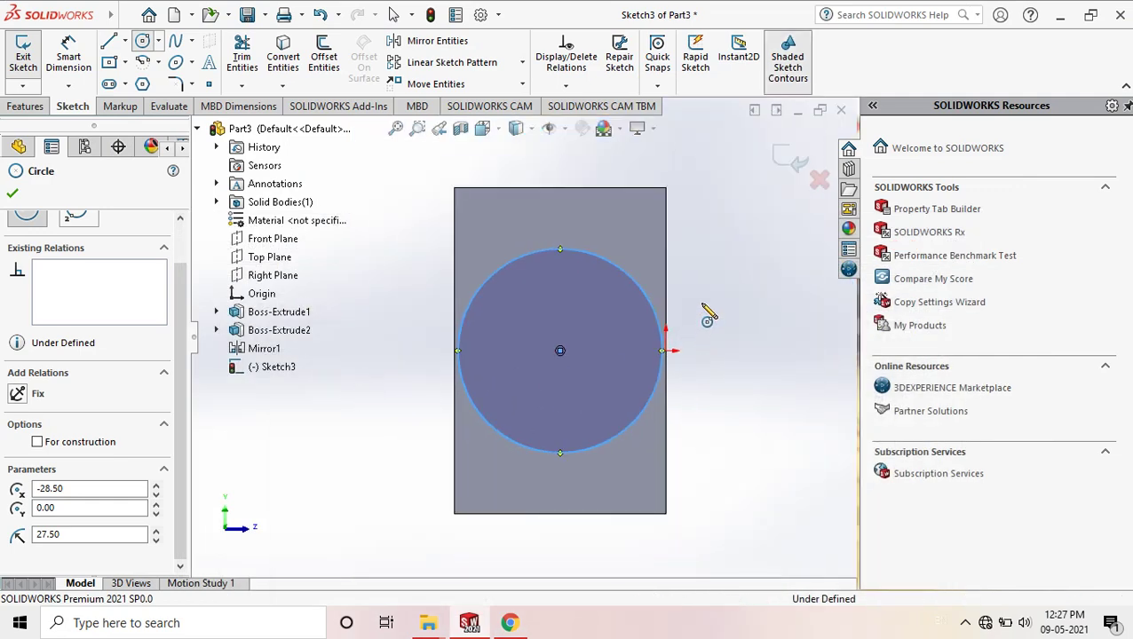
key("ctrl+7")
left_click(789, 163)
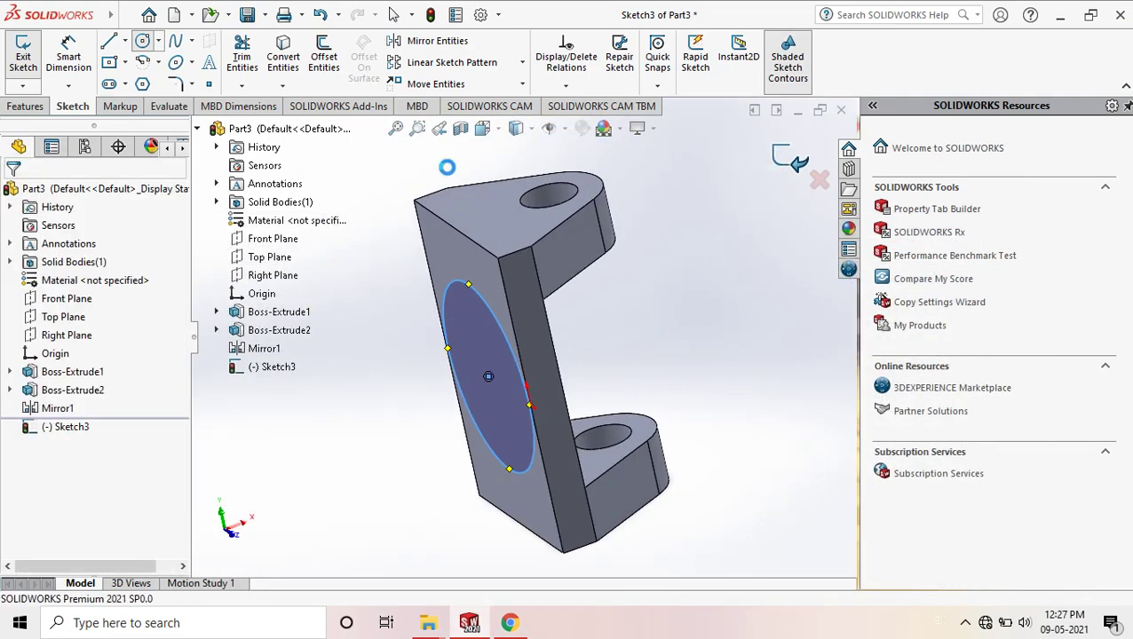
Extrude the circle on the plate's back face as a 38 mm blind boss, checking the hub length in the manual drawing.
left_click(32, 107)
left_click(29, 55)
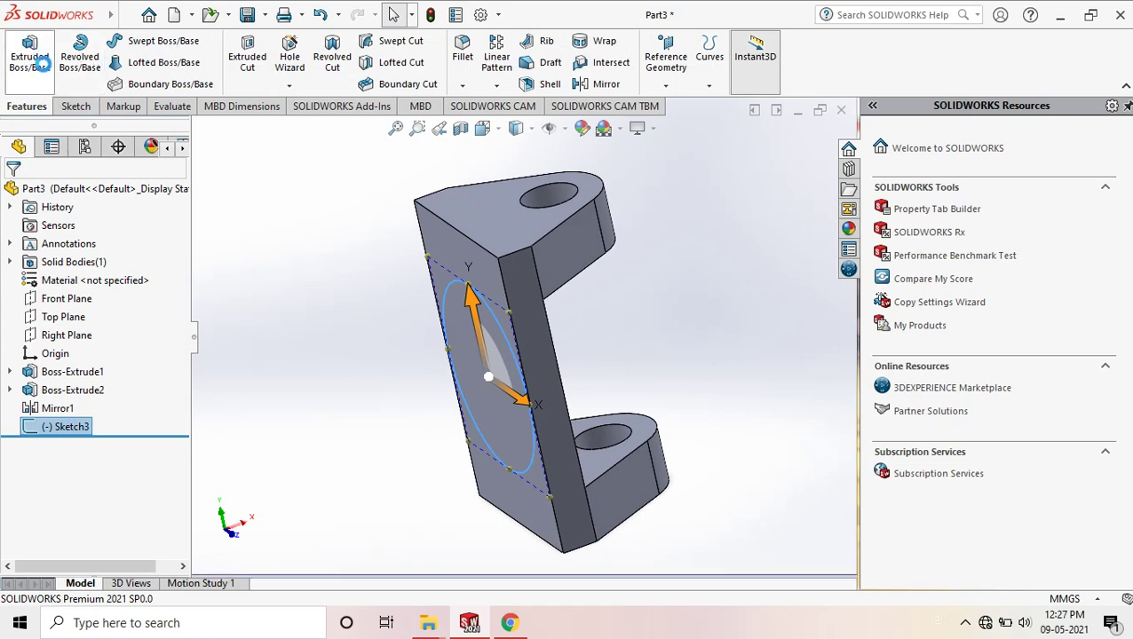
left_click(508, 624)
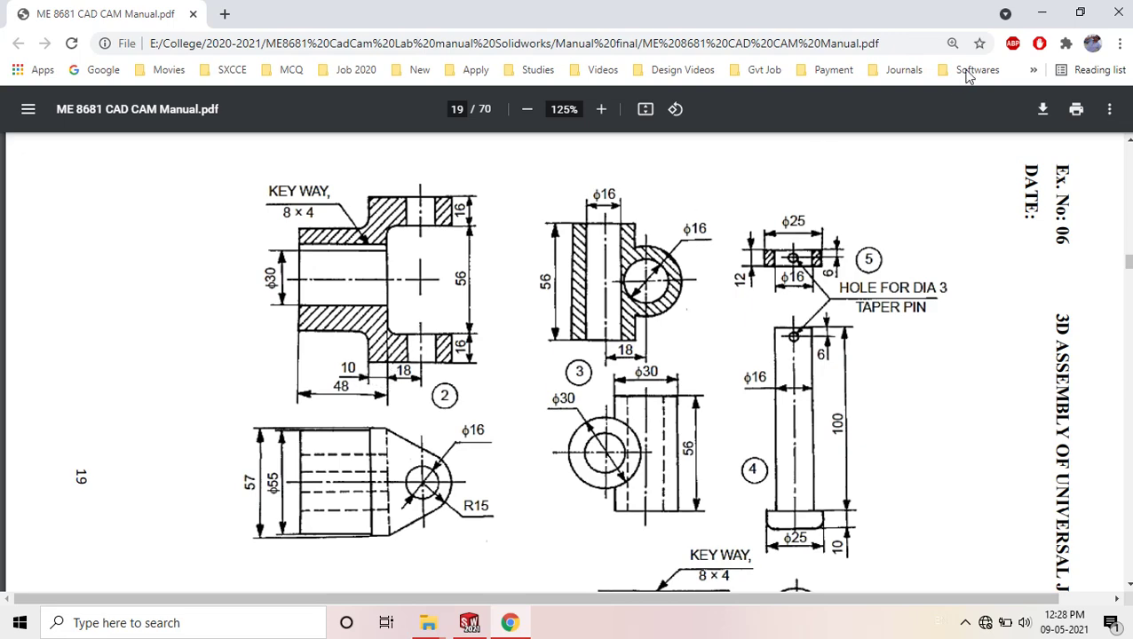
left_click(1041, 12)
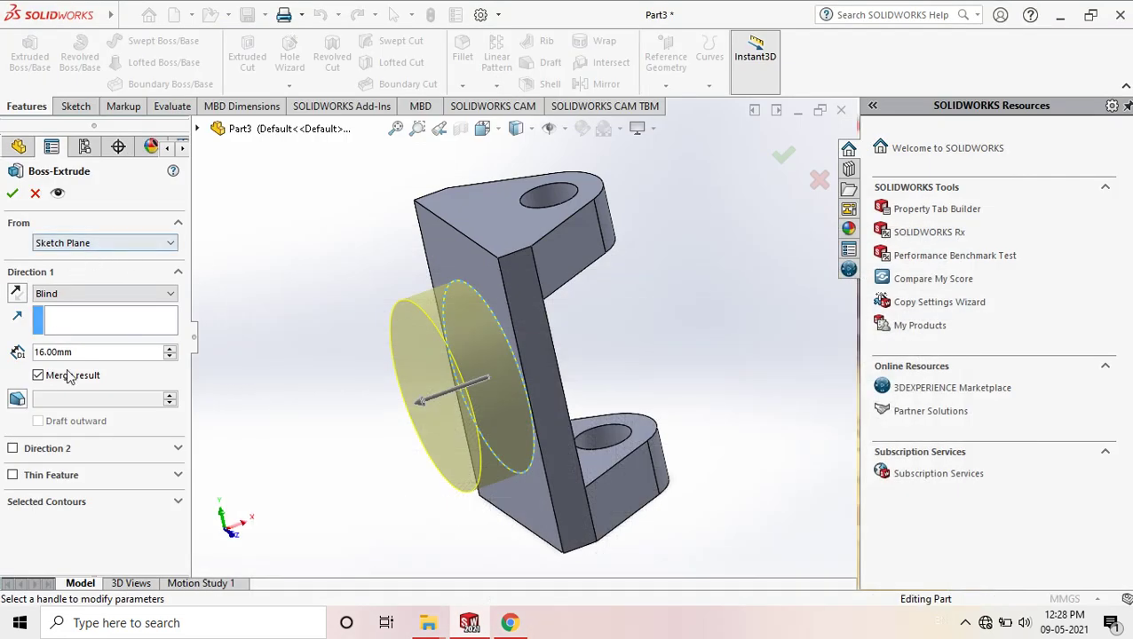
left_click(97, 353)
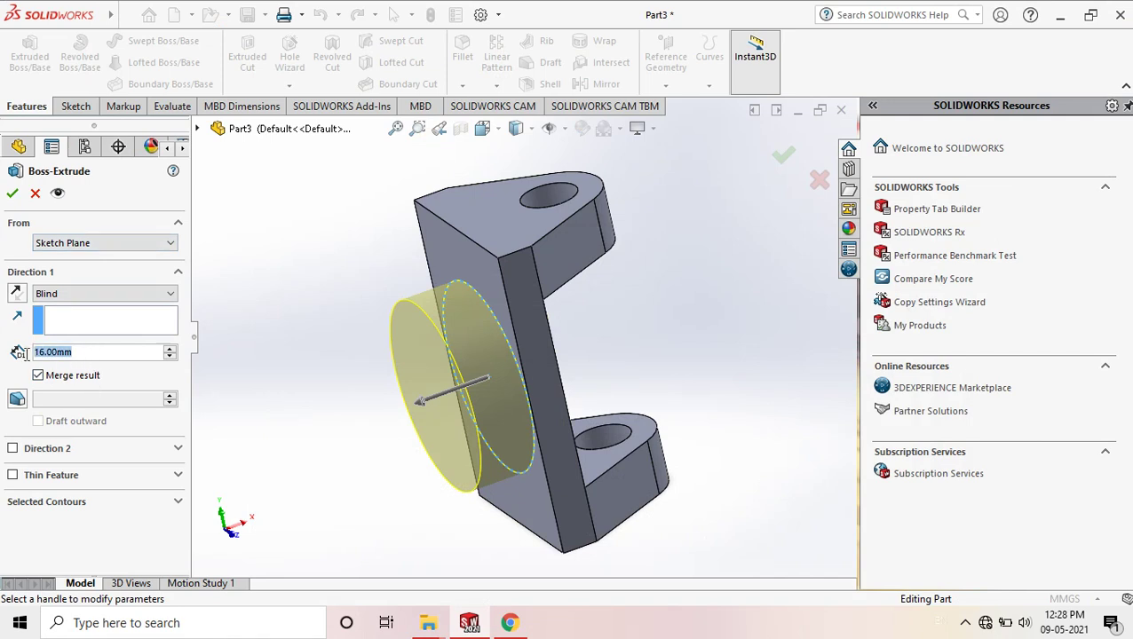
type("38")
key("Return")
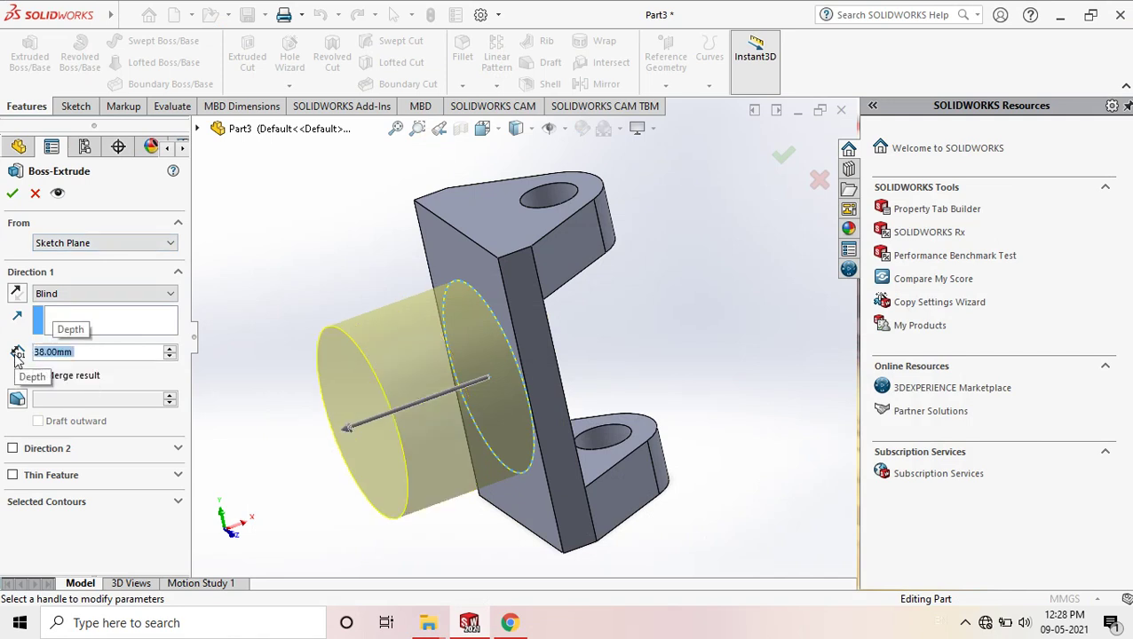
left_click(781, 158)
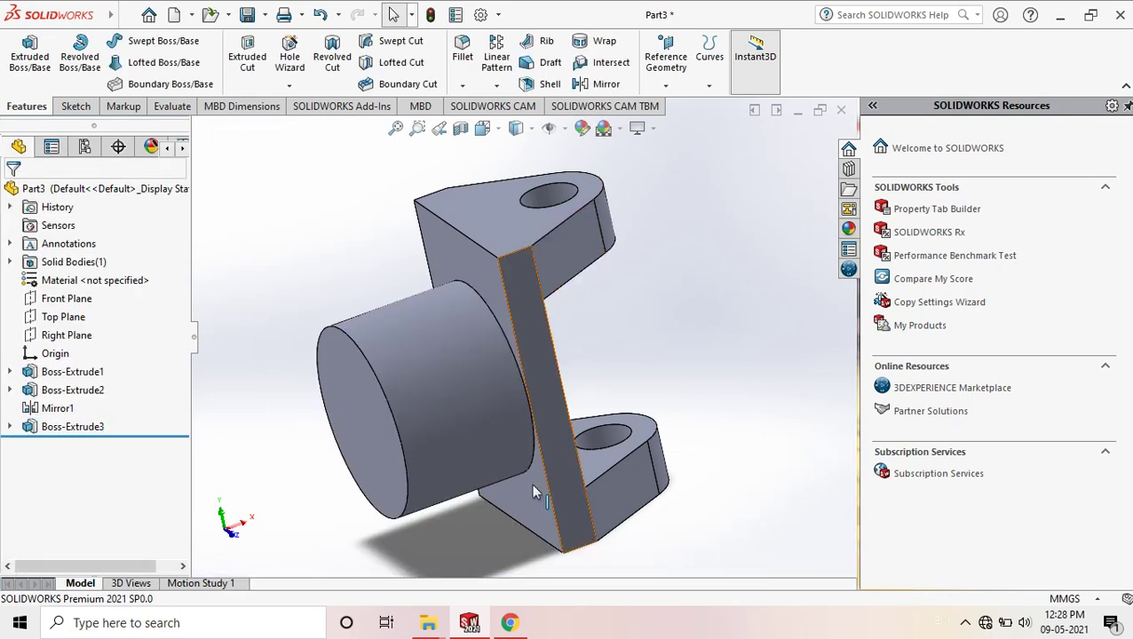
Check the hub's bore diameter in the manual drawing and return to the fork model in SOLIDWORKS.
left_click(510, 622)
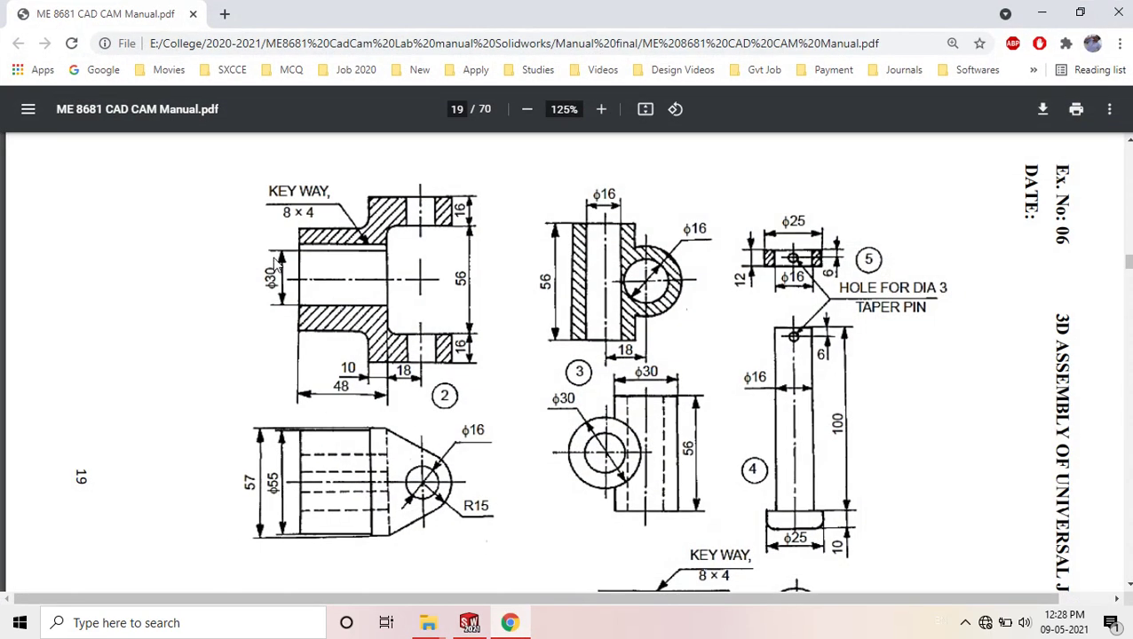
left_click(1043, 13)
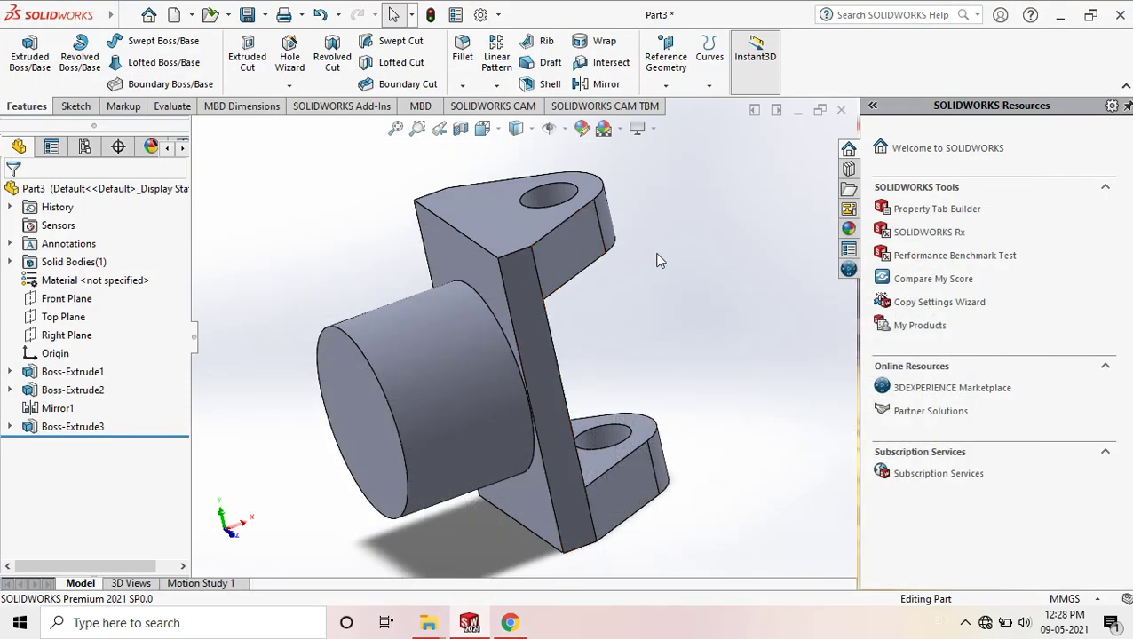
Sketch a circle of about 12.35 mm radius on the hub's end face, concentric with the hub.
middle_click_drag(657, 260, 719, 227)
left_click(76, 107)
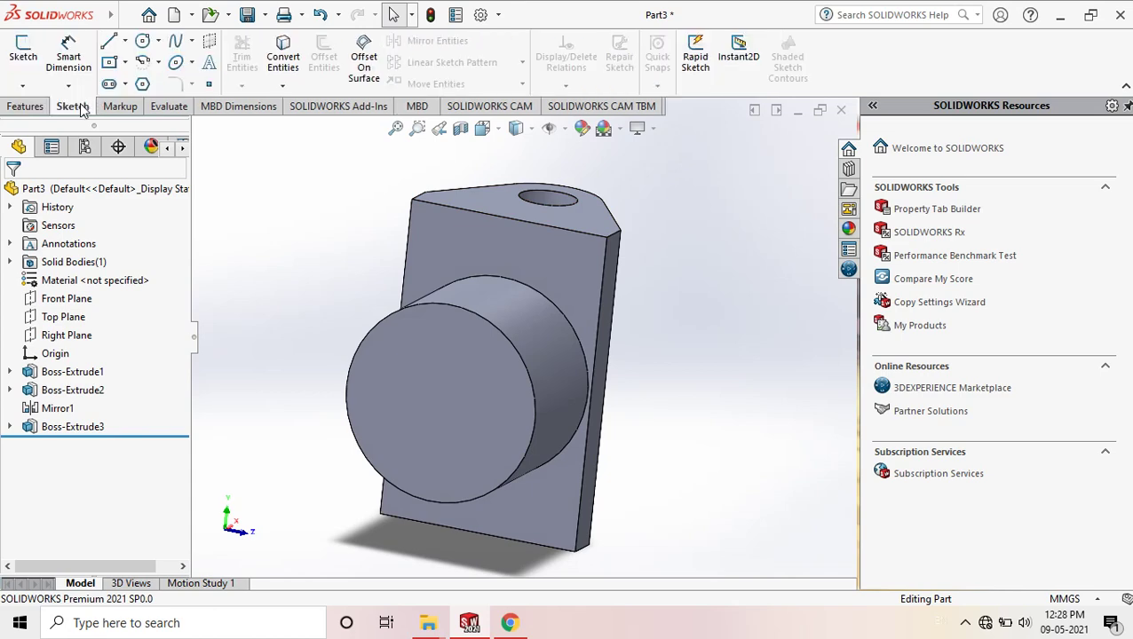
left_click(23, 53)
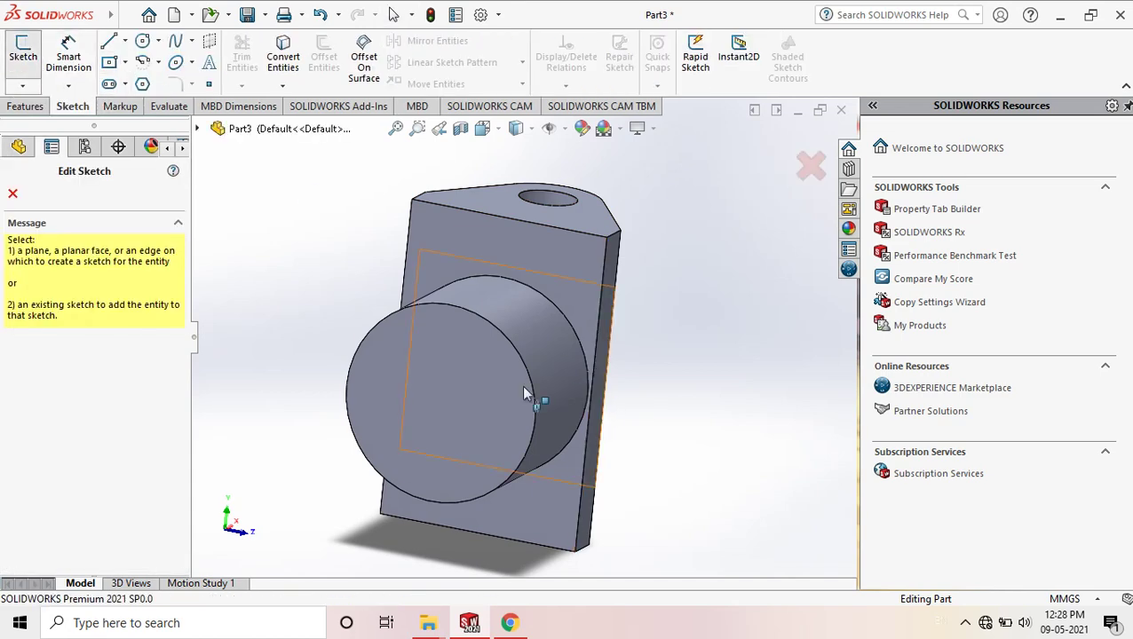
left_click(463, 369)
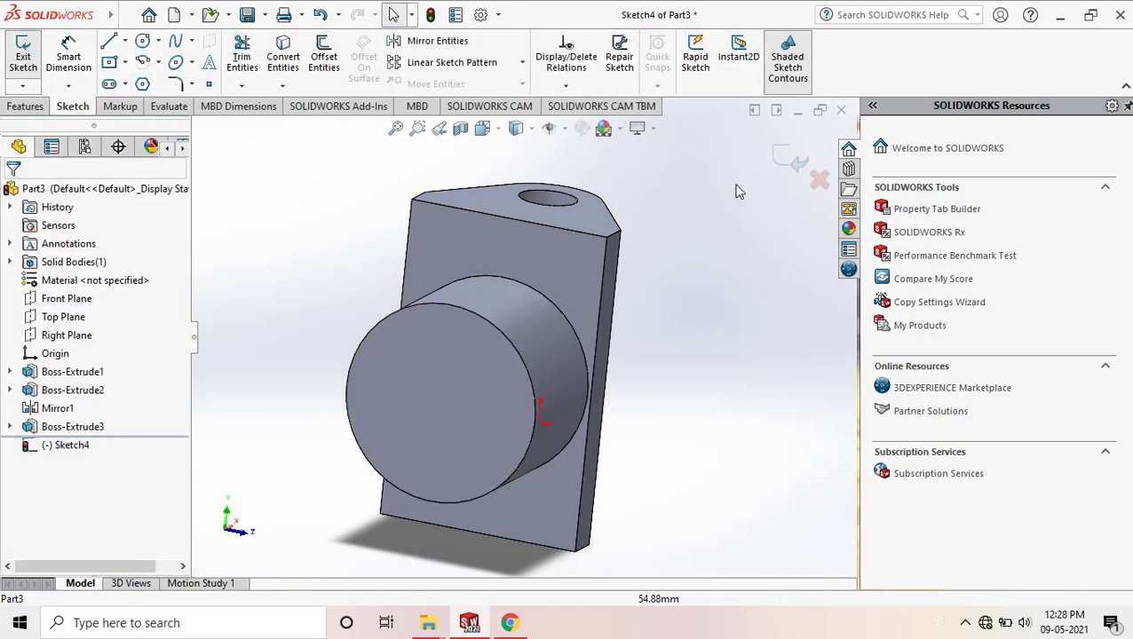
key("space")
left_click(190, 114)
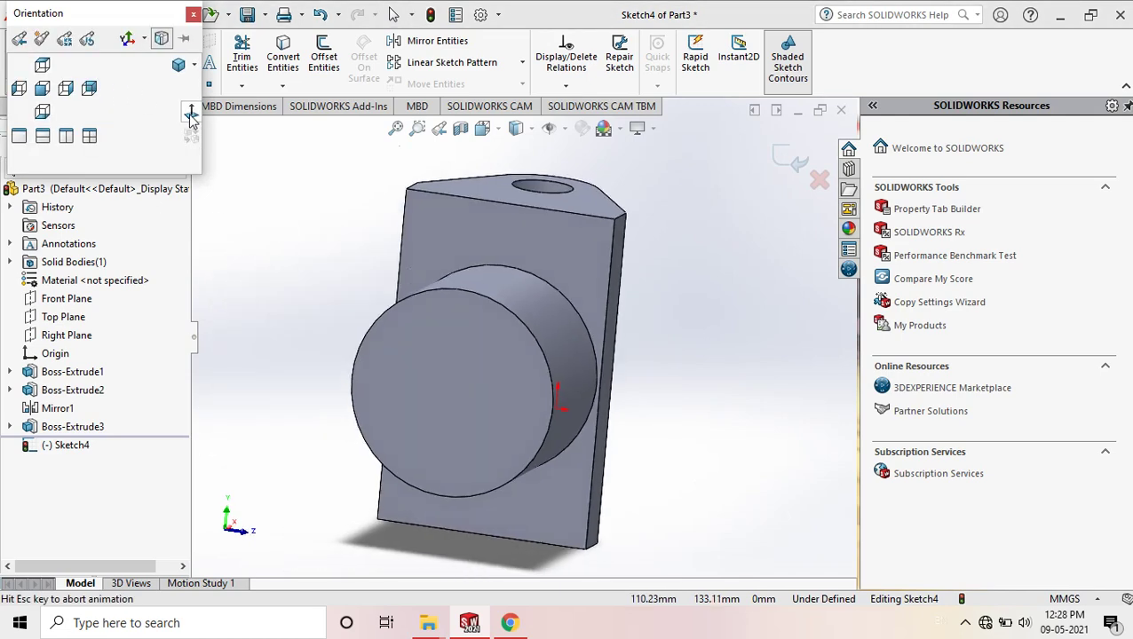
left_click(169, 106)
left_click(73, 107)
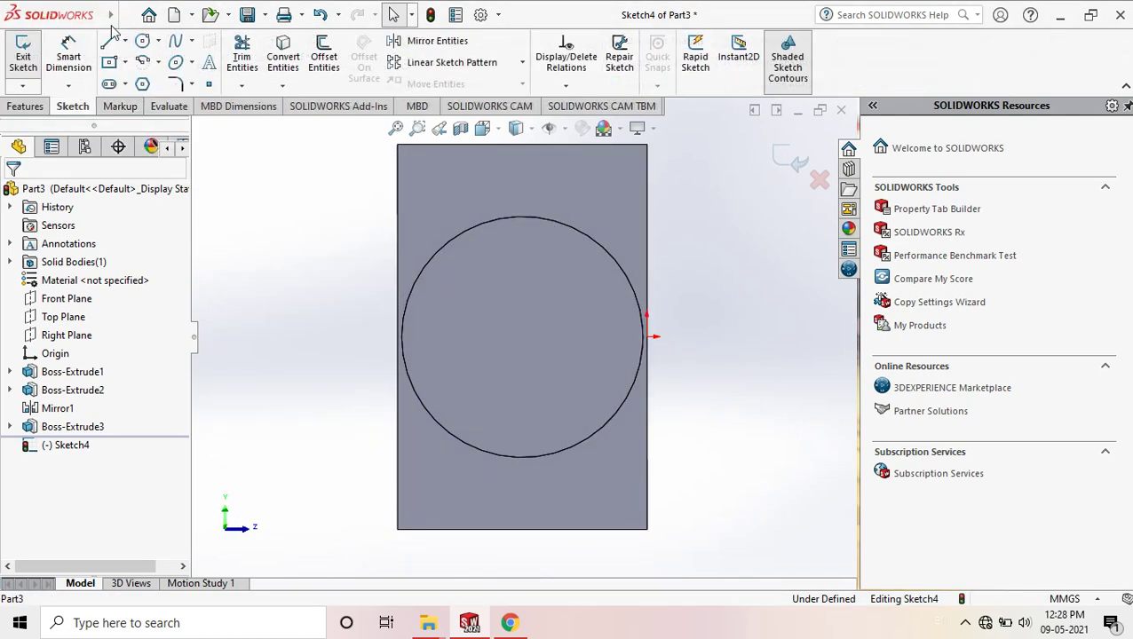
left_click(142, 40)
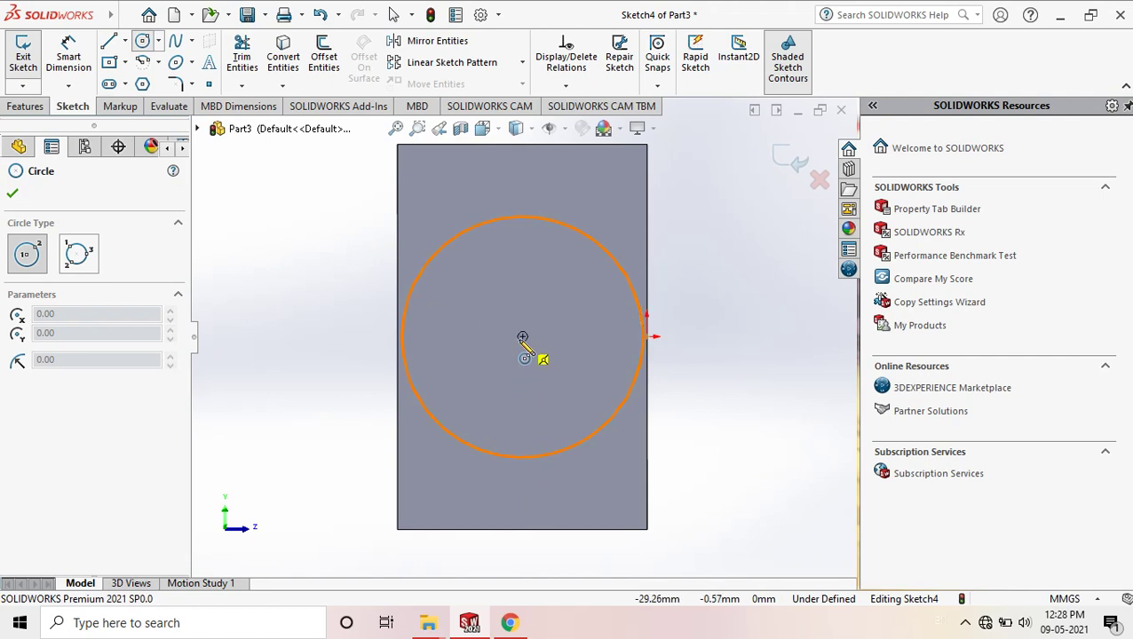
left_click(522, 337)
left_click(562, 304)
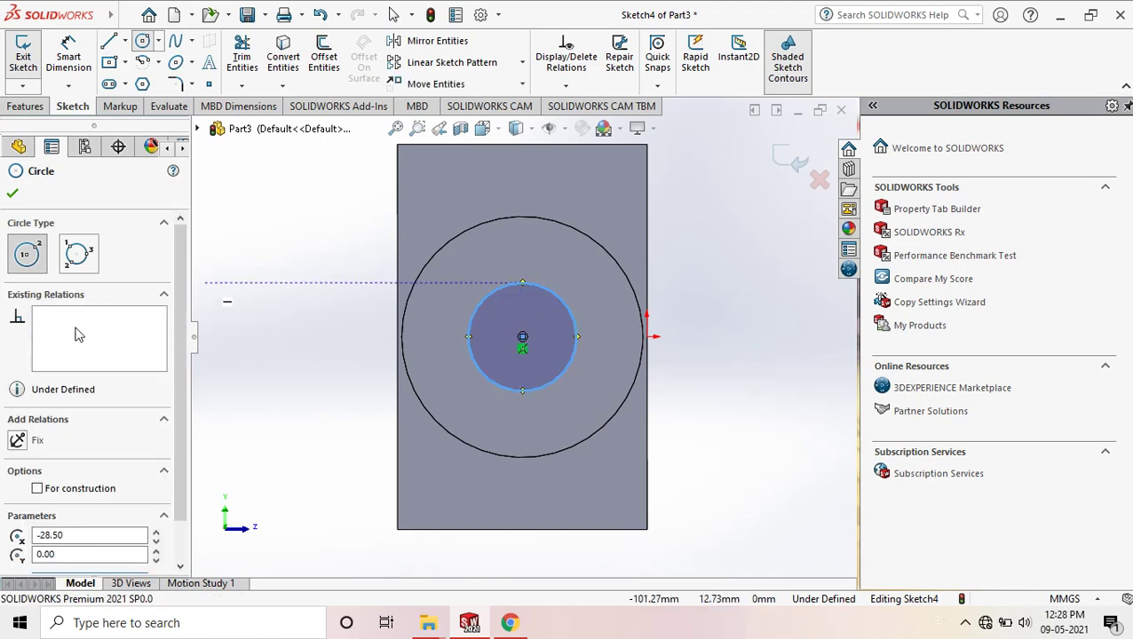
Set the radius of the circle on the hub's end face to 15 mm, following the manual drawing, and exit the sketch.
scroll(108, 314, "down", 1)
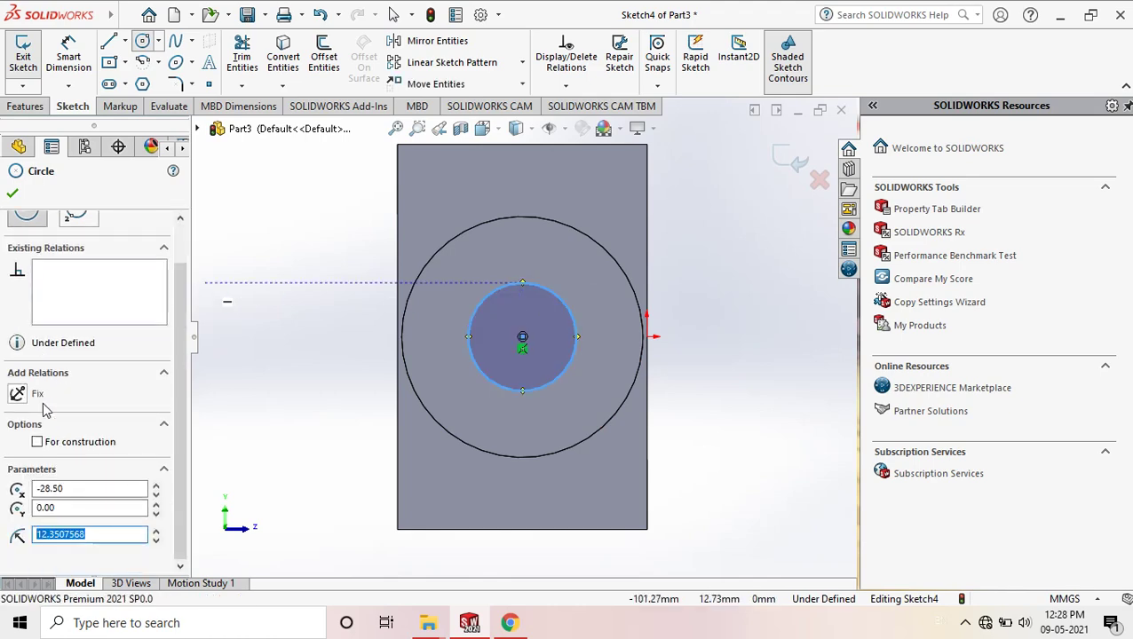
left_click(509, 622)
left_click(469, 623)
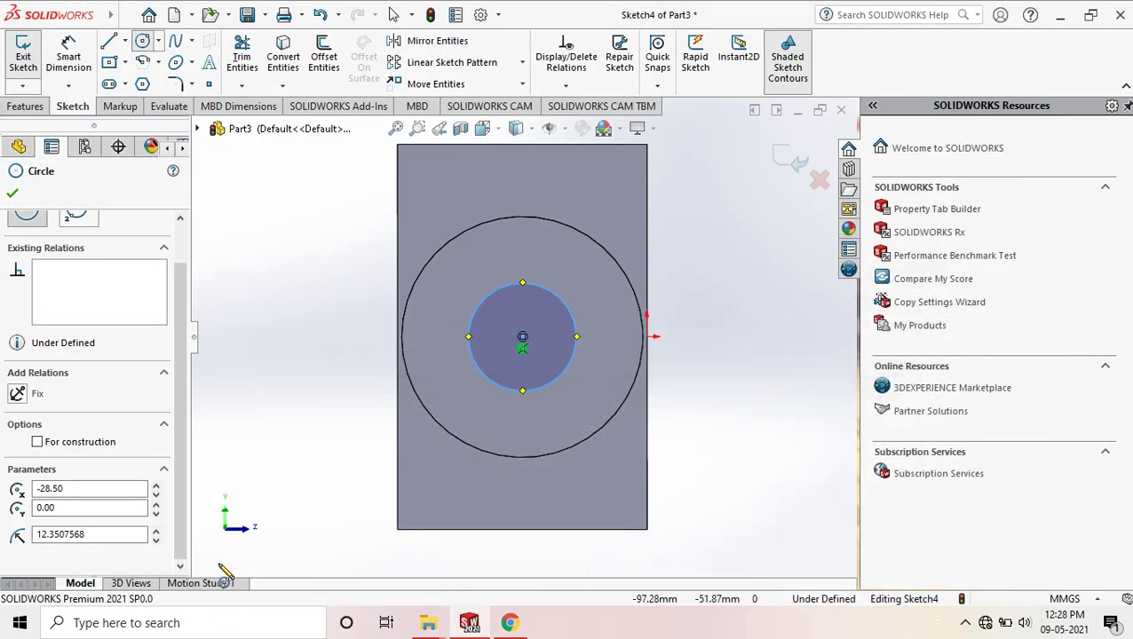
double_click(82, 533)
type("15")
key("Return")
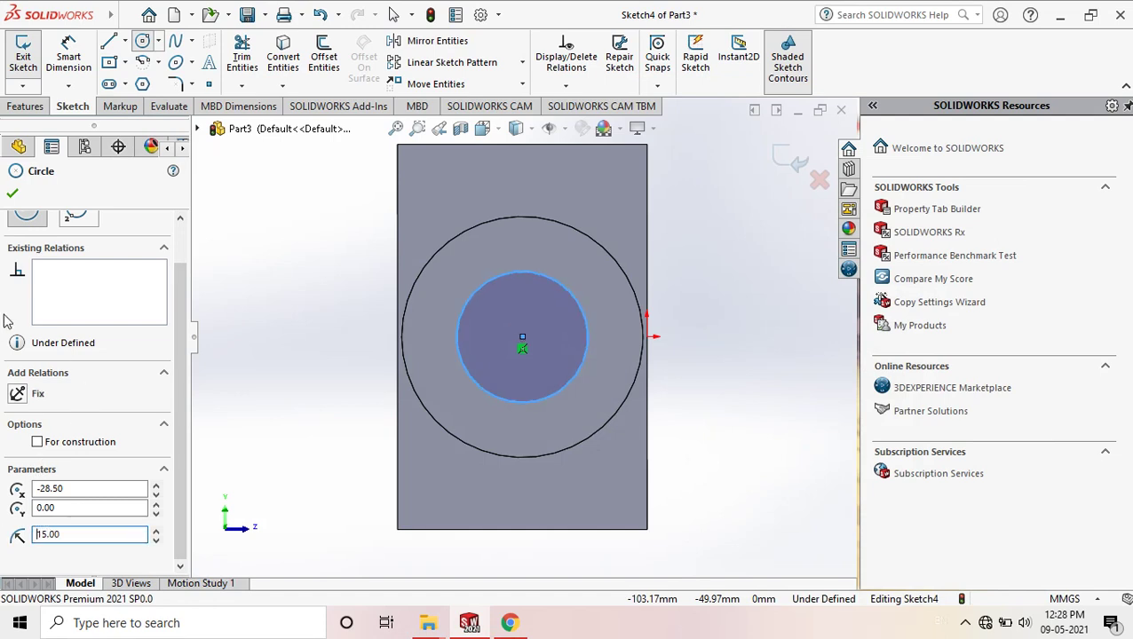
left_click(13, 195)
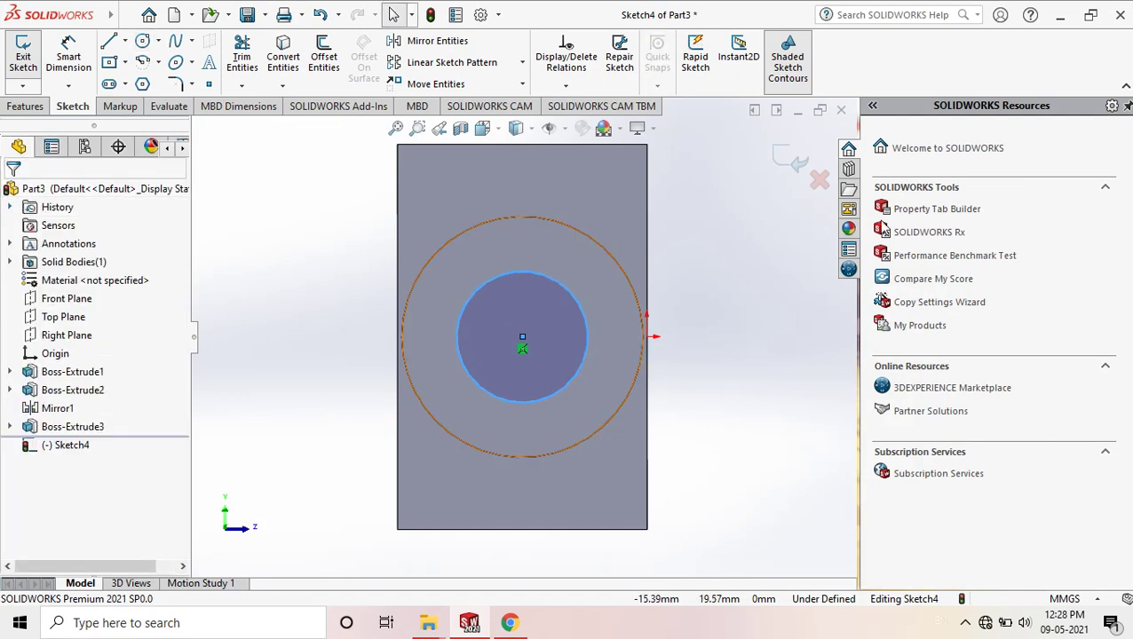
left_click(790, 159)
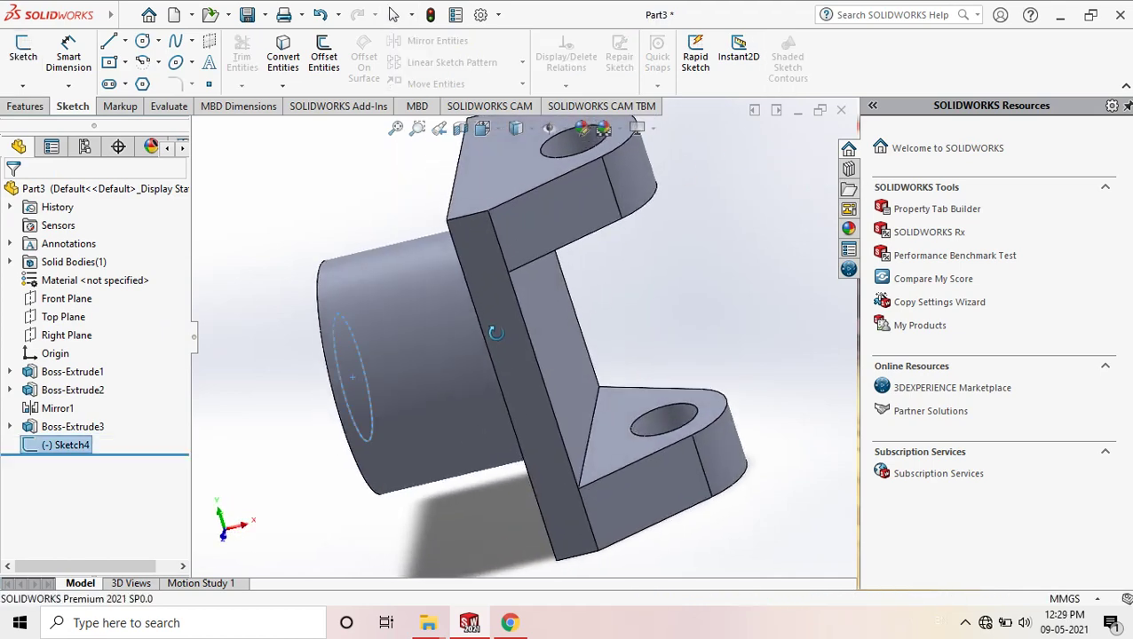
Cut the hub's bore from the 15 mm radius circle as a 58 mm blind Extruded Cut through hub and plate.
left_click(26, 106)
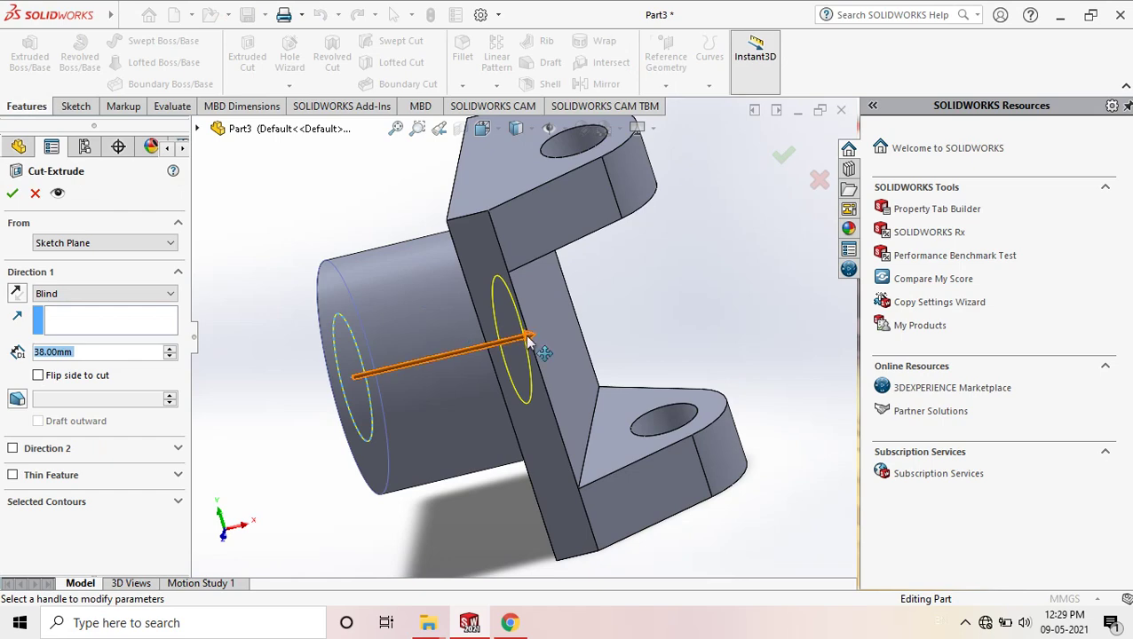
left_click(530, 341)
left_click(815, 136)
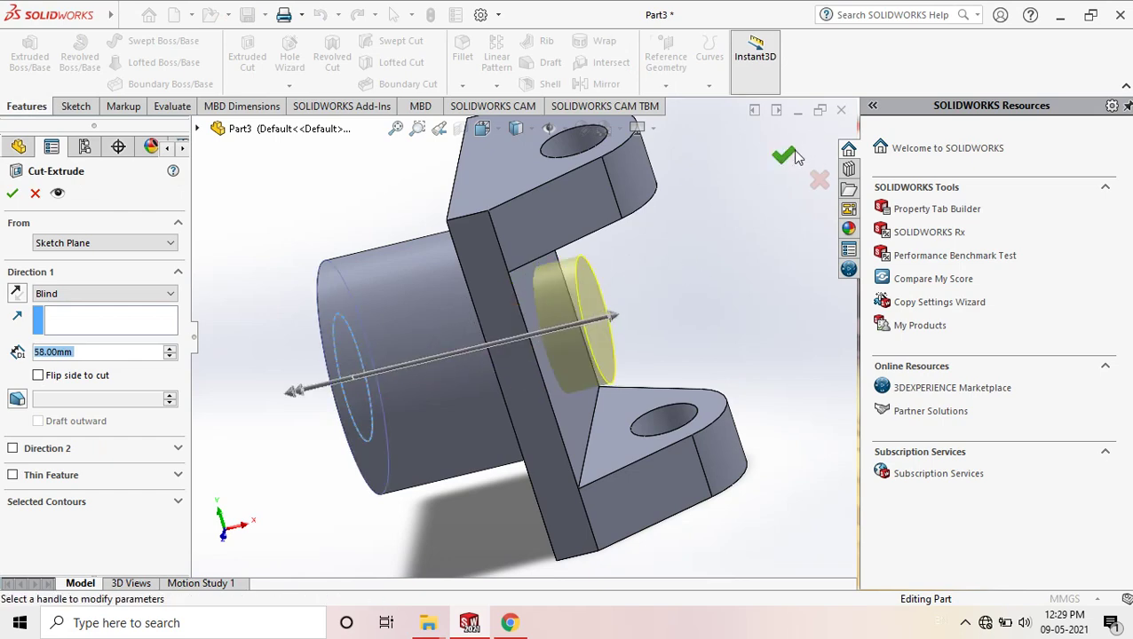
left_click(789, 156)
middle_click_drag(638, 227, 739, 216)
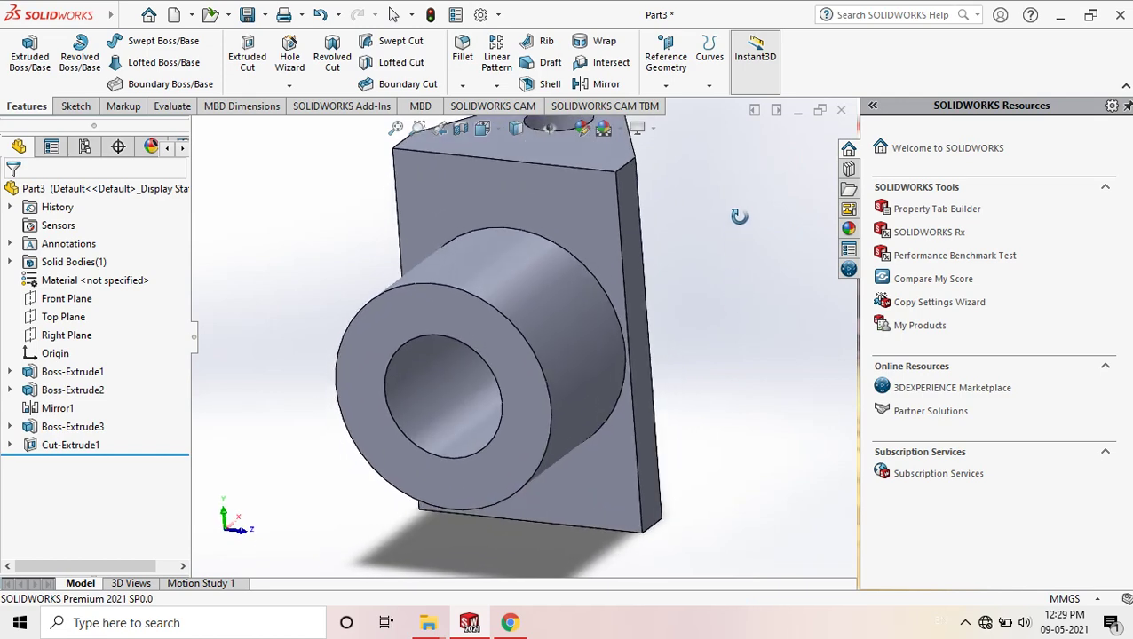
Check the keyway size in the manual drawing and start a sketch on the hub's end face in SOLIDWORKS.
left_click(510, 622)
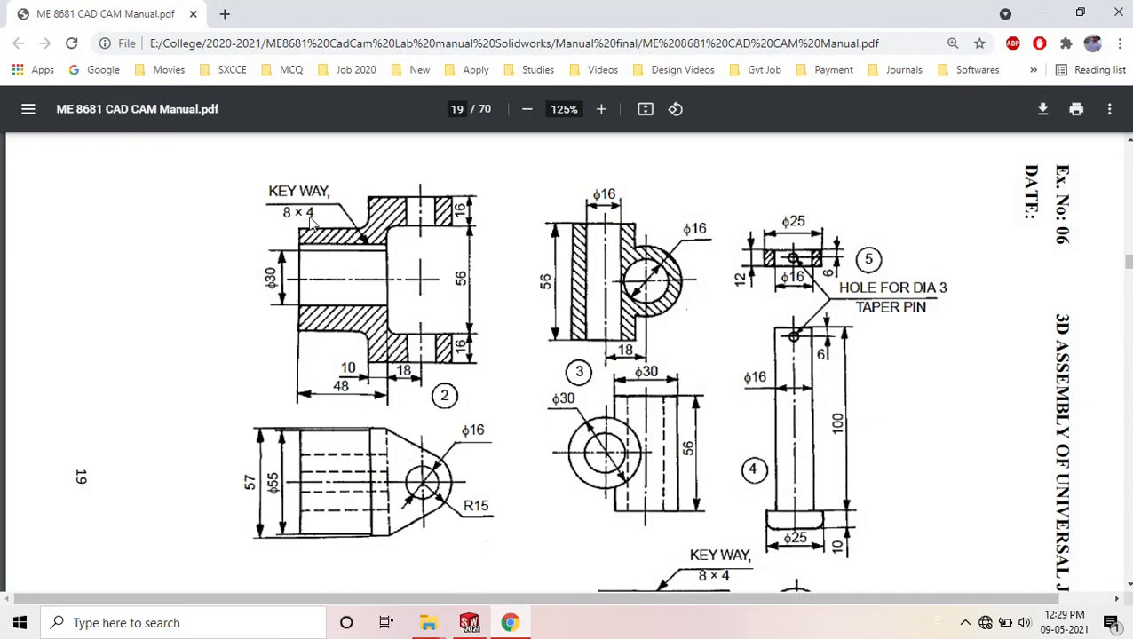
left_click(1041, 12)
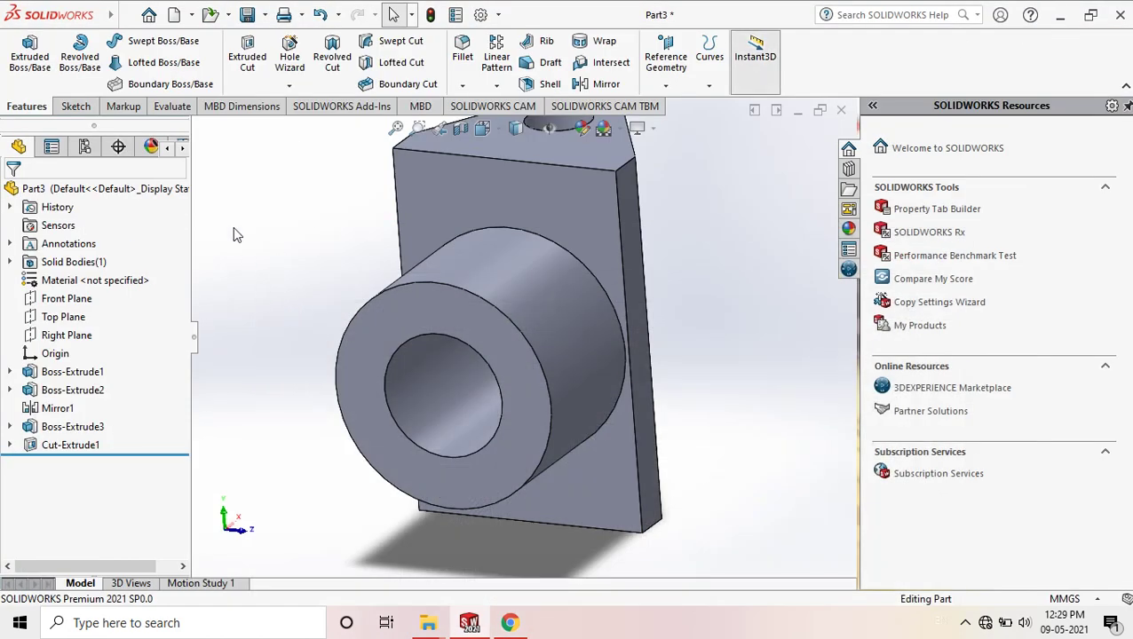
left_click(76, 106)
left_click(23, 56)
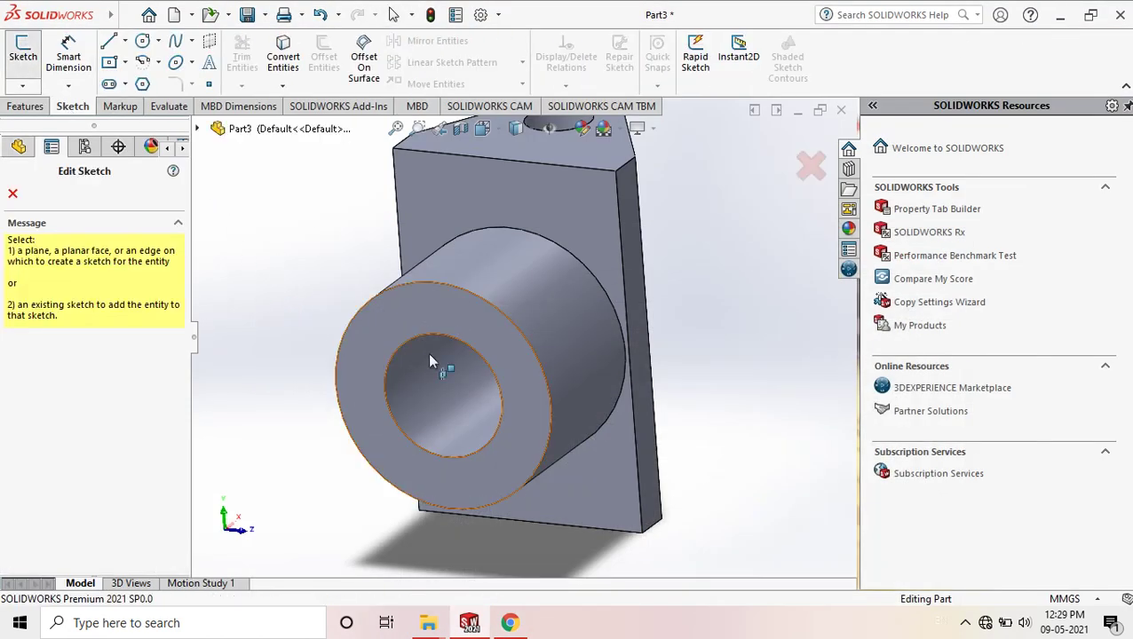
left_click(487, 329)
key("space")
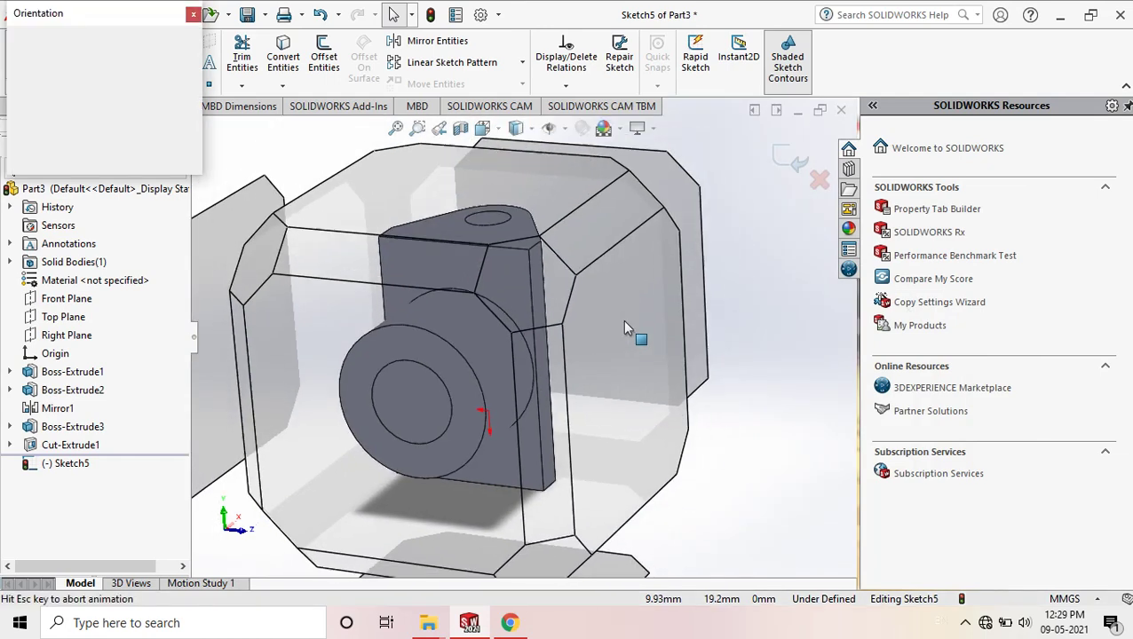
left_click(190, 113)
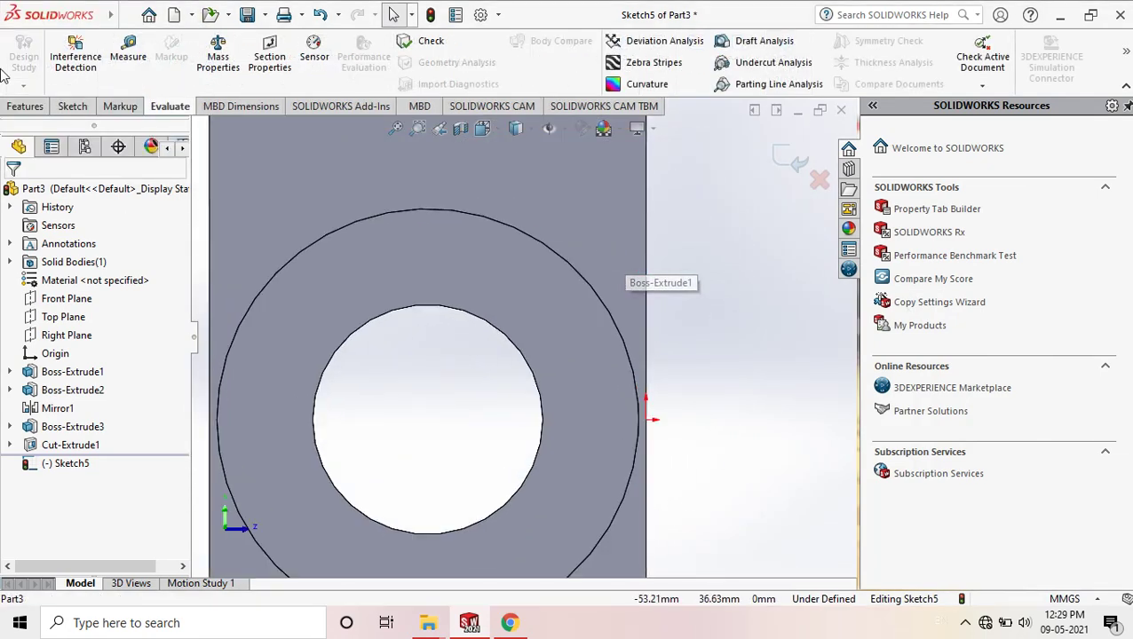
left_click(73, 106)
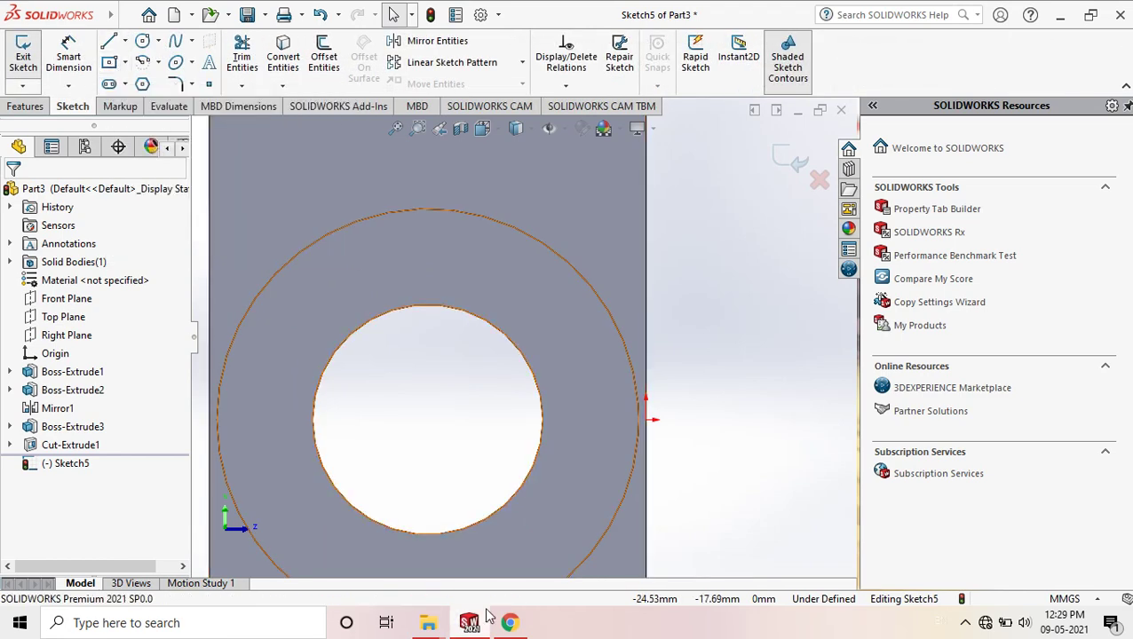
Draw a center rectangle about 6.4 mm wide and 10.2 mm high, centred on the topmost point of the bore's edge.
left_click(109, 61)
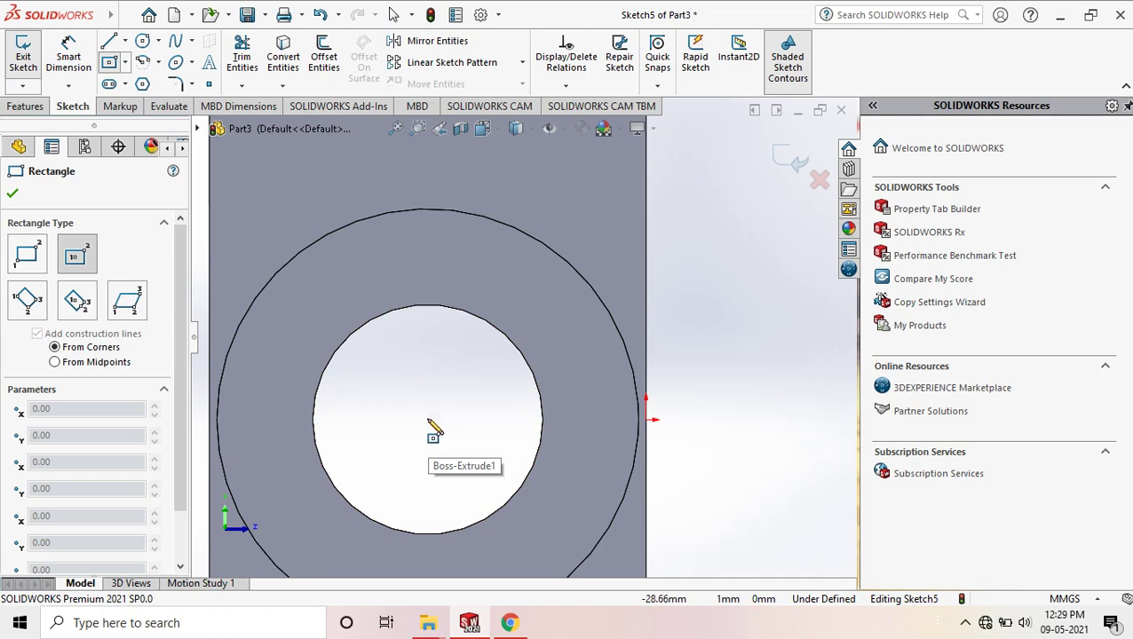
left_click(427, 304)
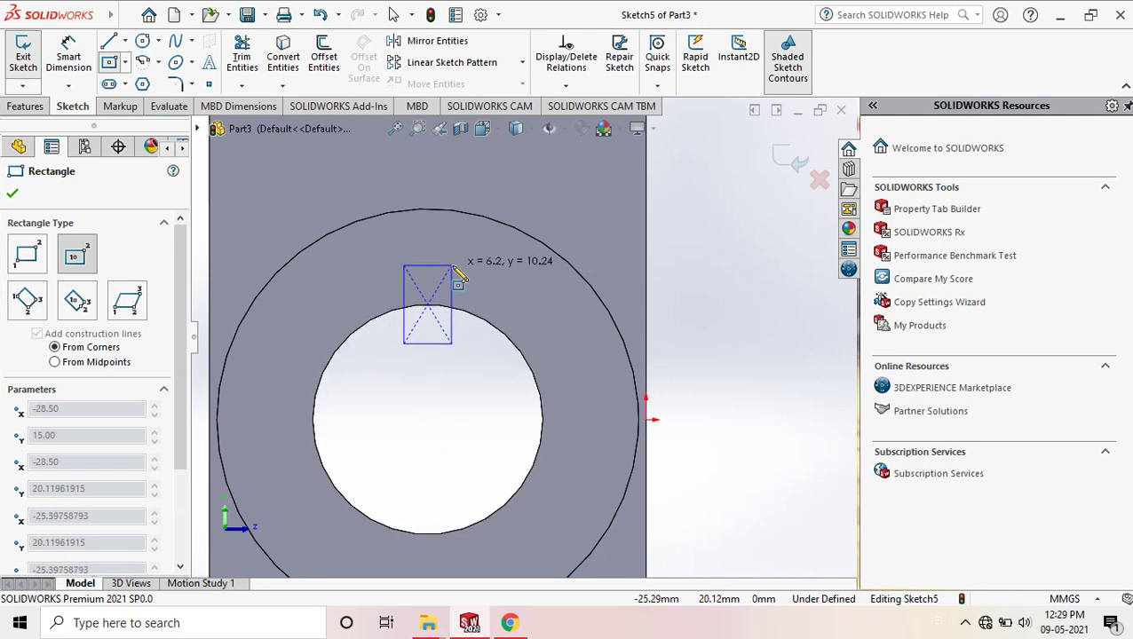
left_click(452, 266)
left_click(14, 194)
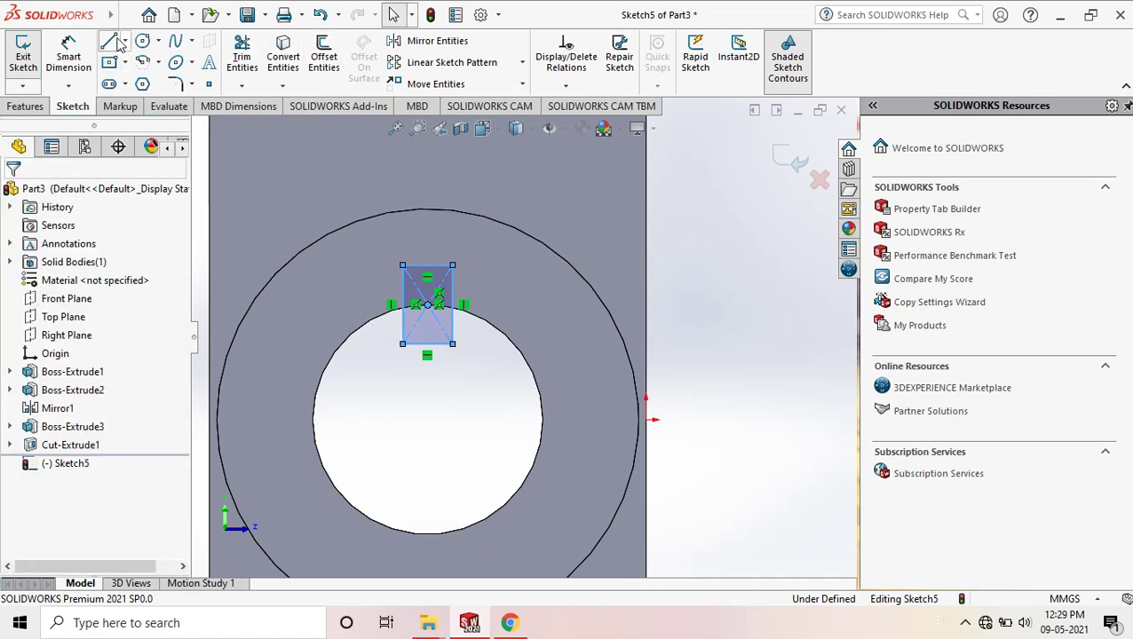
Dimension the keyway rectangle 8 mm wide and 8 mm high, and exit the sketch.
left_click(68, 55)
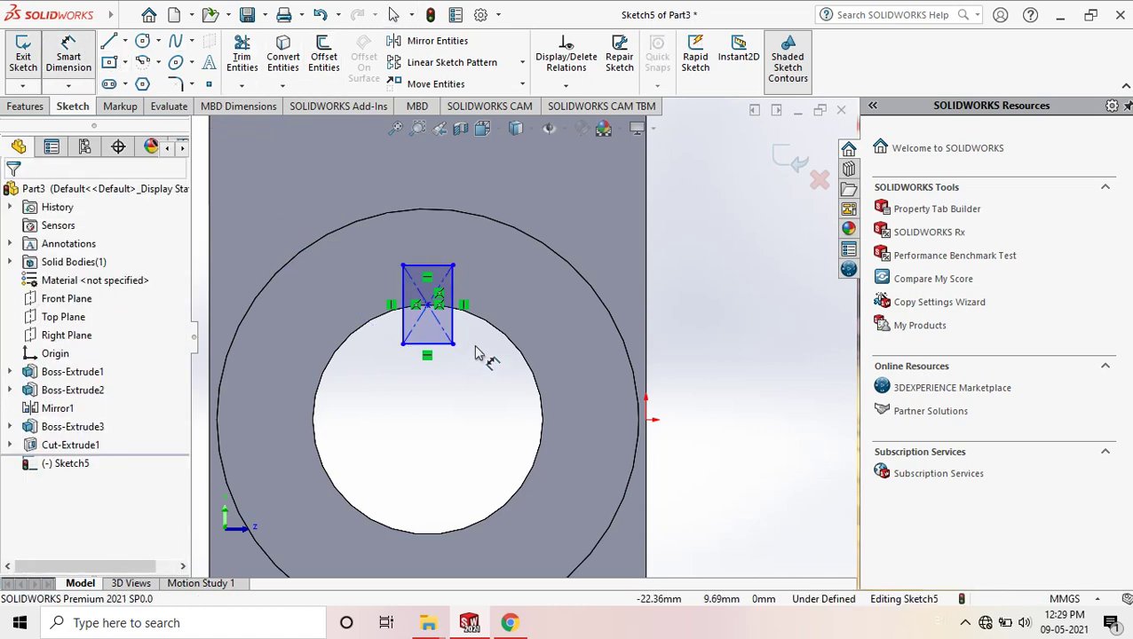
left_click(447, 343)
left_click(526, 392)
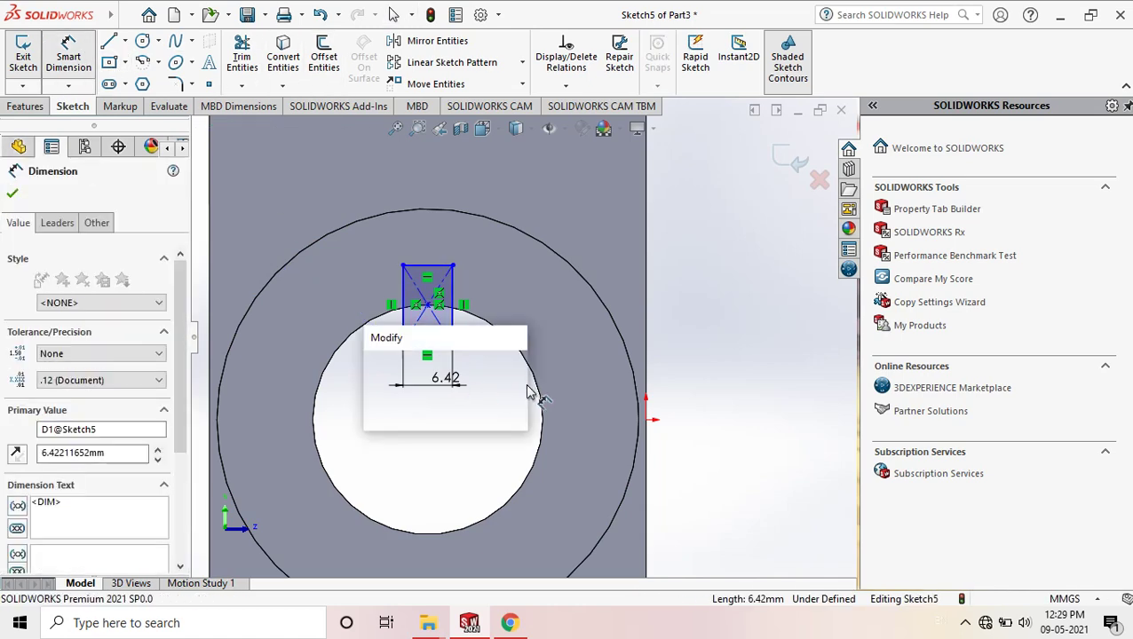
type("8")
key("Return")
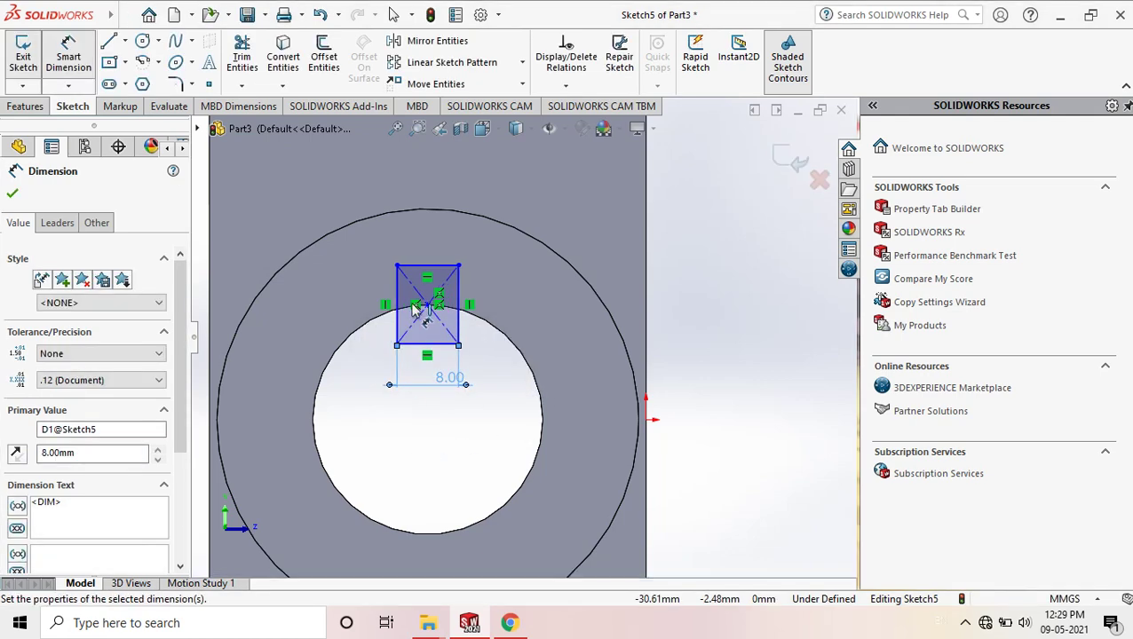
left_click(463, 303)
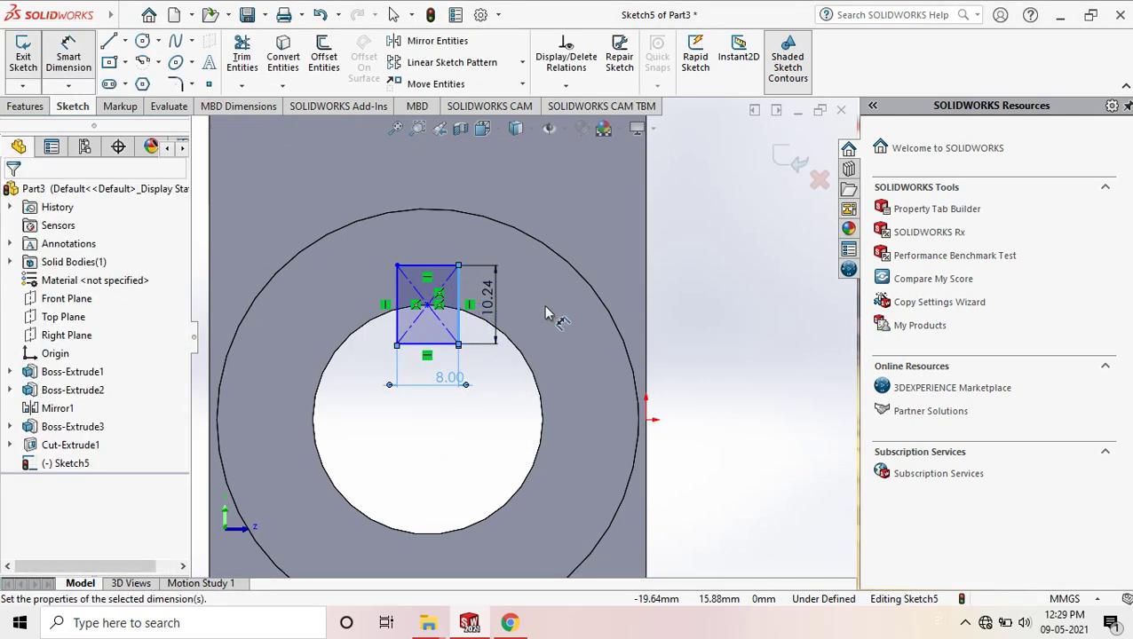
left_click(548, 312)
type("8")
key("Return")
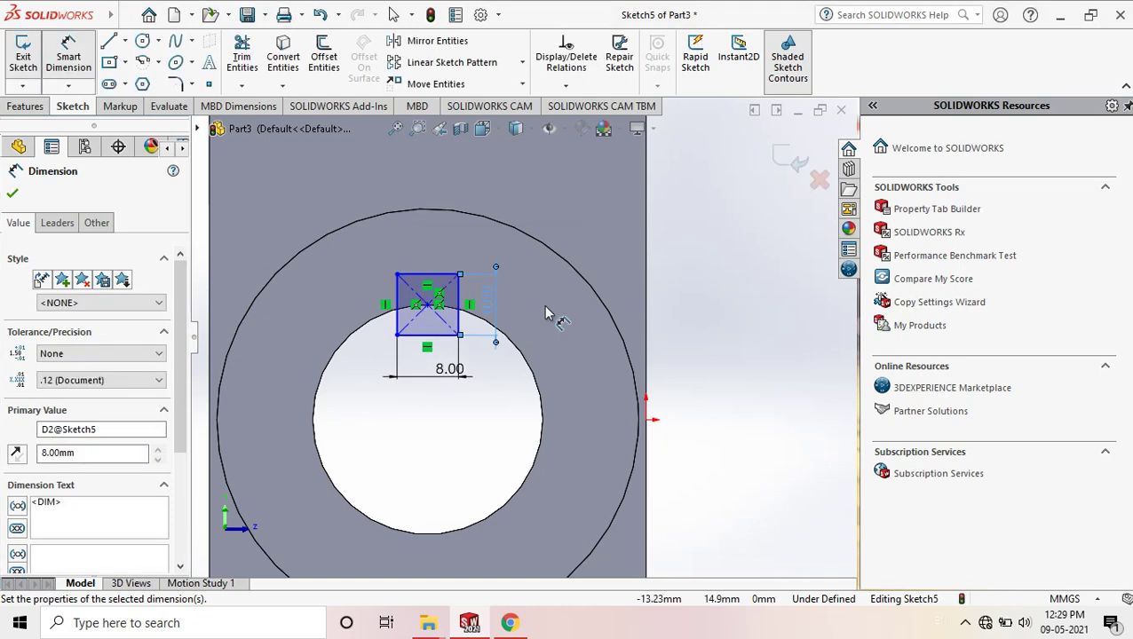
left_click(685, 247)
left_click(793, 160)
Cut the keyway from the rectangle as a 58 mm blind Extruded Cut through hub and plate.
mouse_move(793, 160)
middle_mouse_down()
mouse_move(611, 296)
mouse_move(543, 316)
mouse_move(387, 440)
mouse_move(630, 261)
middle_mouse_up()
left_click(25, 106)
left_click(247, 59)
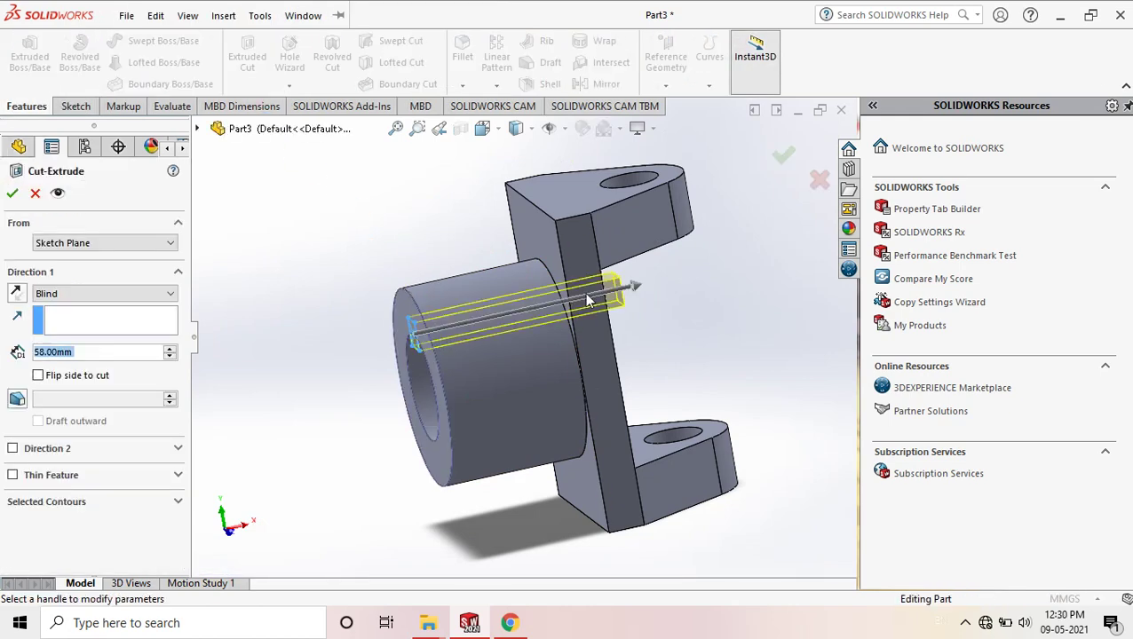
left_click(782, 157)
Save the finished part as fork in the Universal coupling folder on the Desktop.
middle_click_drag(707, 299, 414, 257)
key("ctrl+1")
middle_click_drag(604, 276, 596, 322)
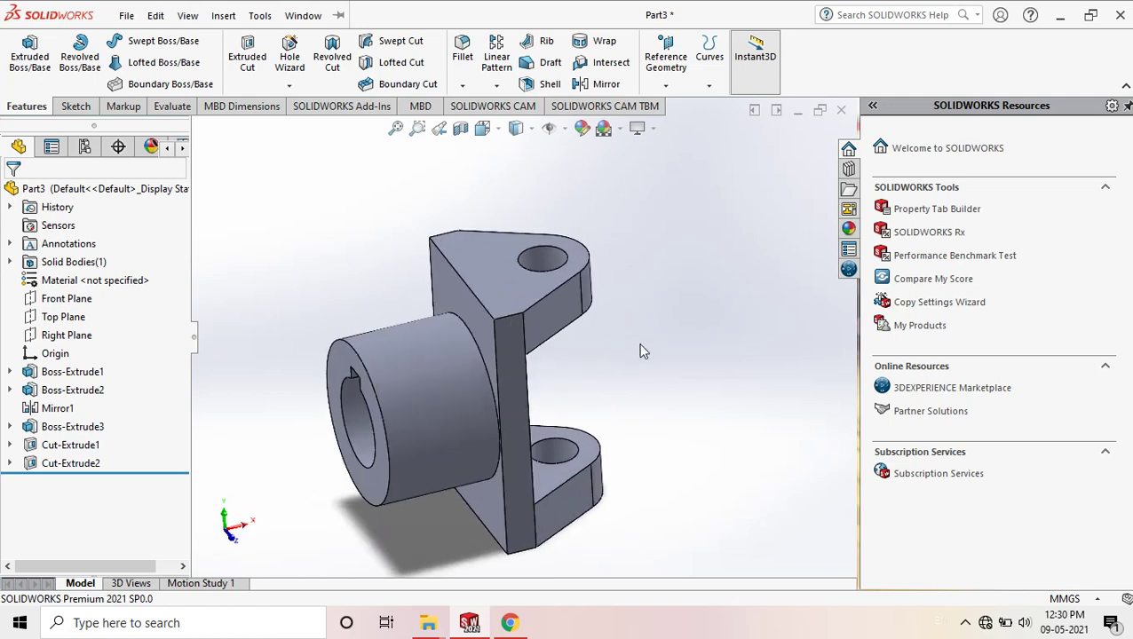
key("ctrl+s")
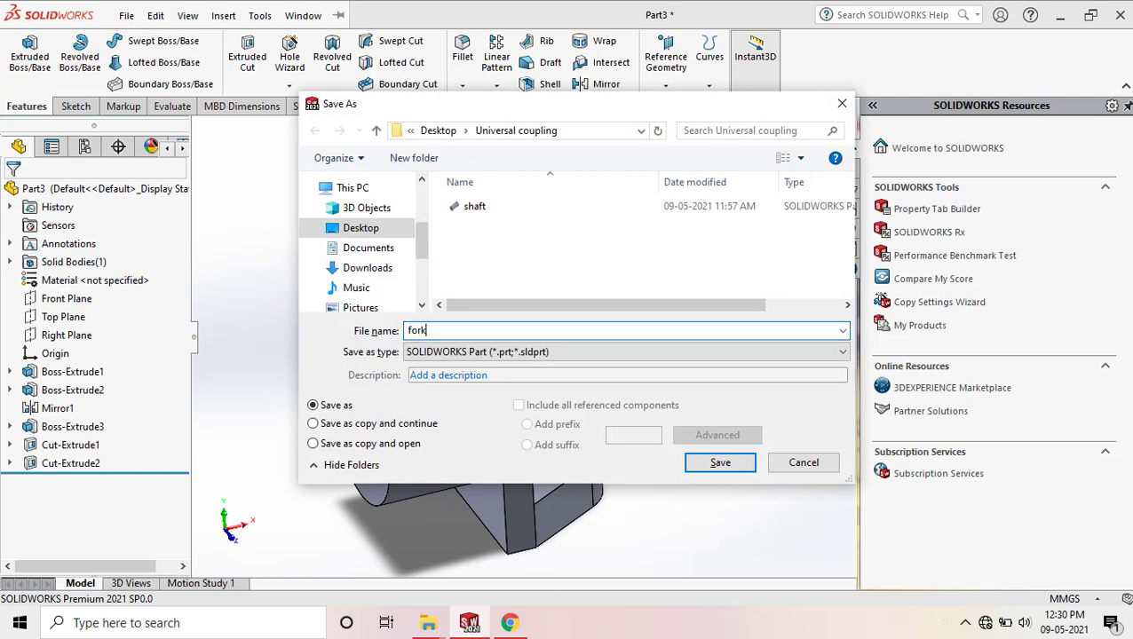
key("Return")
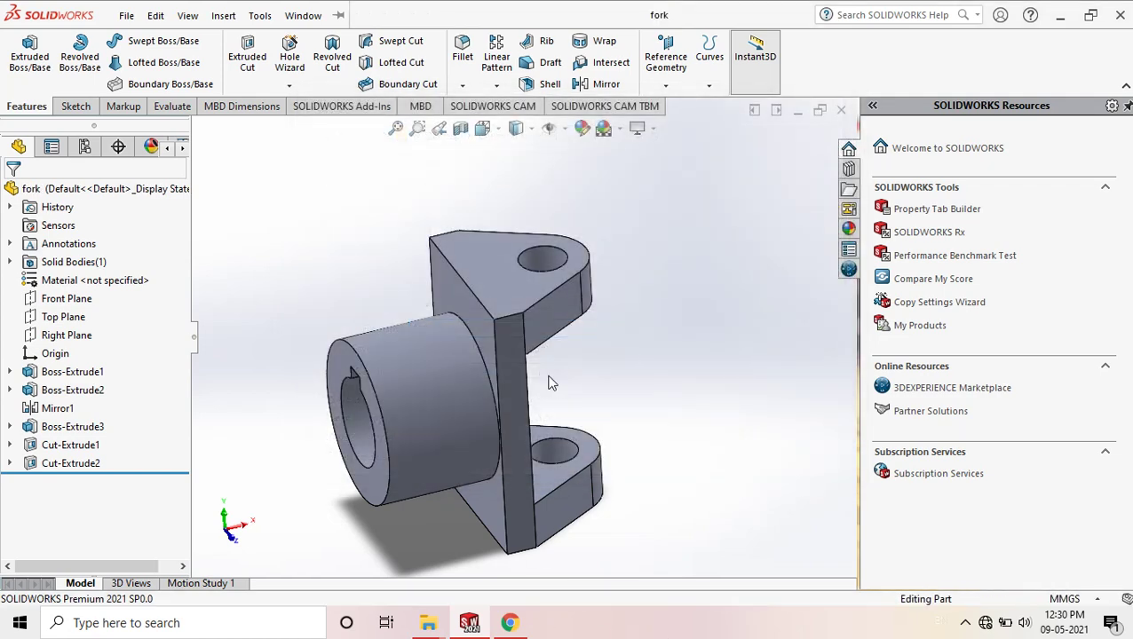